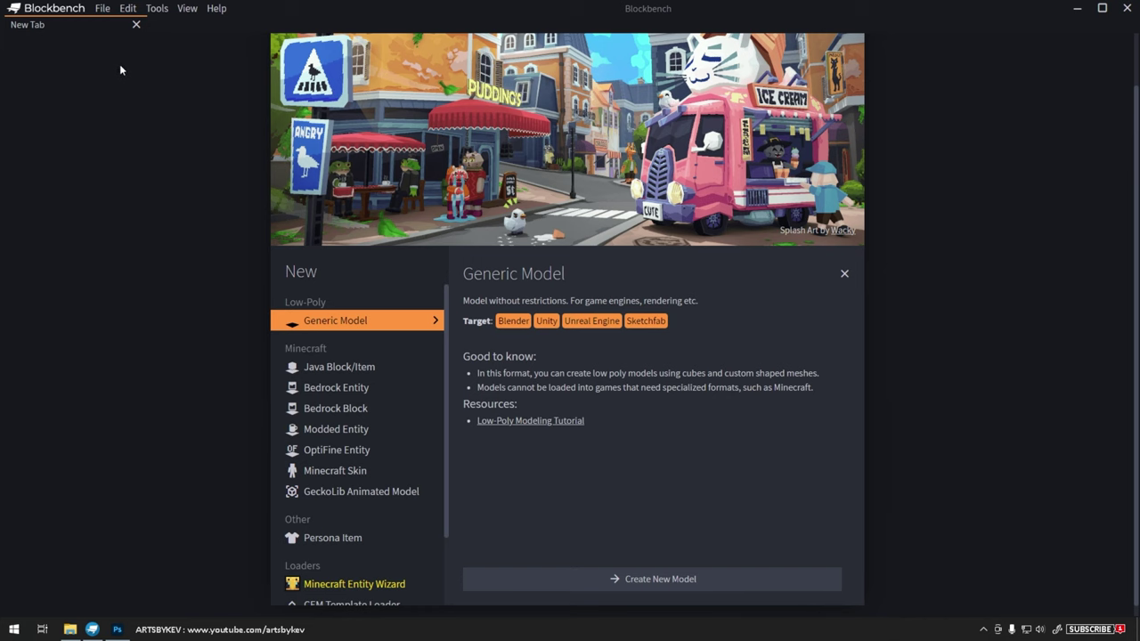
# - Search for "entity wizard" among the available and the installed plugins
pyautogui.click(102, 8)
pyautogui.click(135, 331)
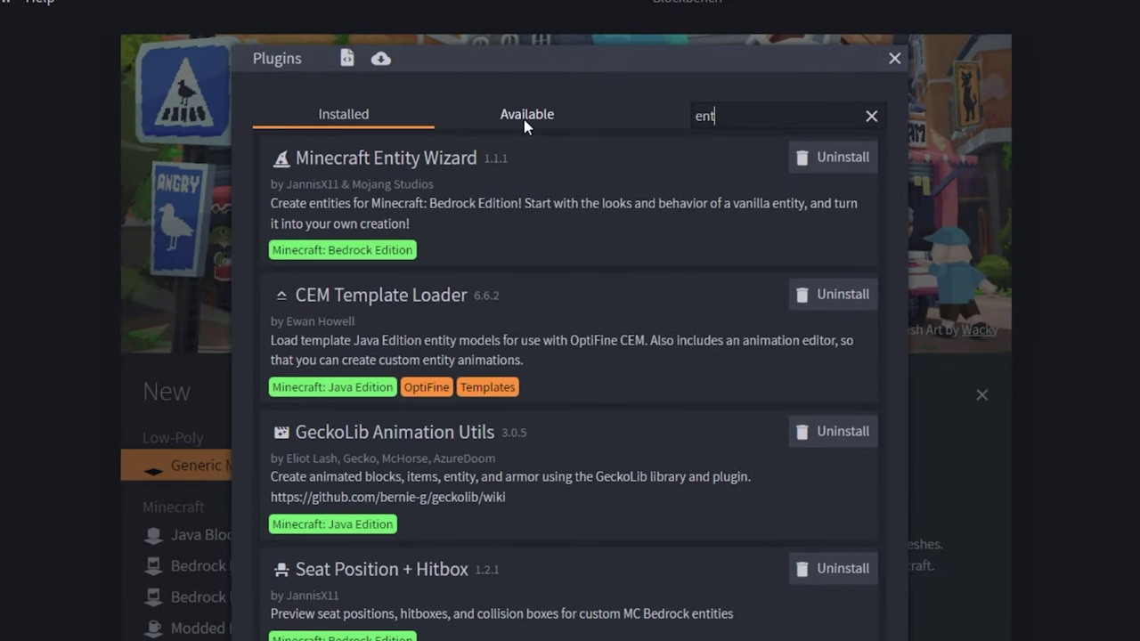
pyautogui.click(525, 116)
pyautogui.press('BackSpace')
pyautogui.write('entity wizard')
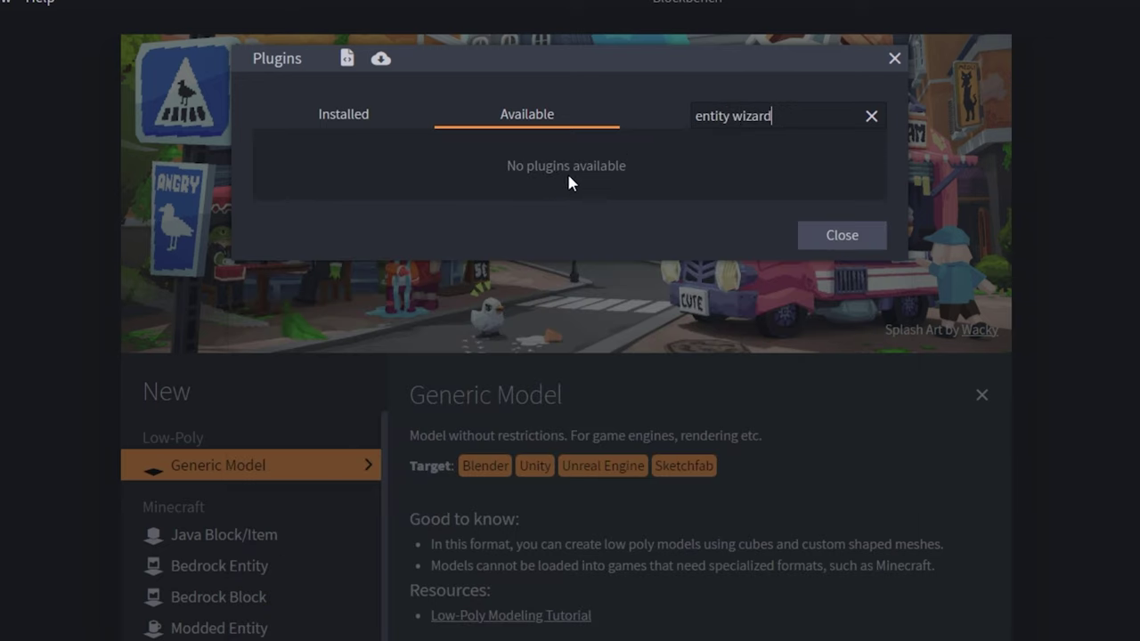
pyautogui.click(367, 118)
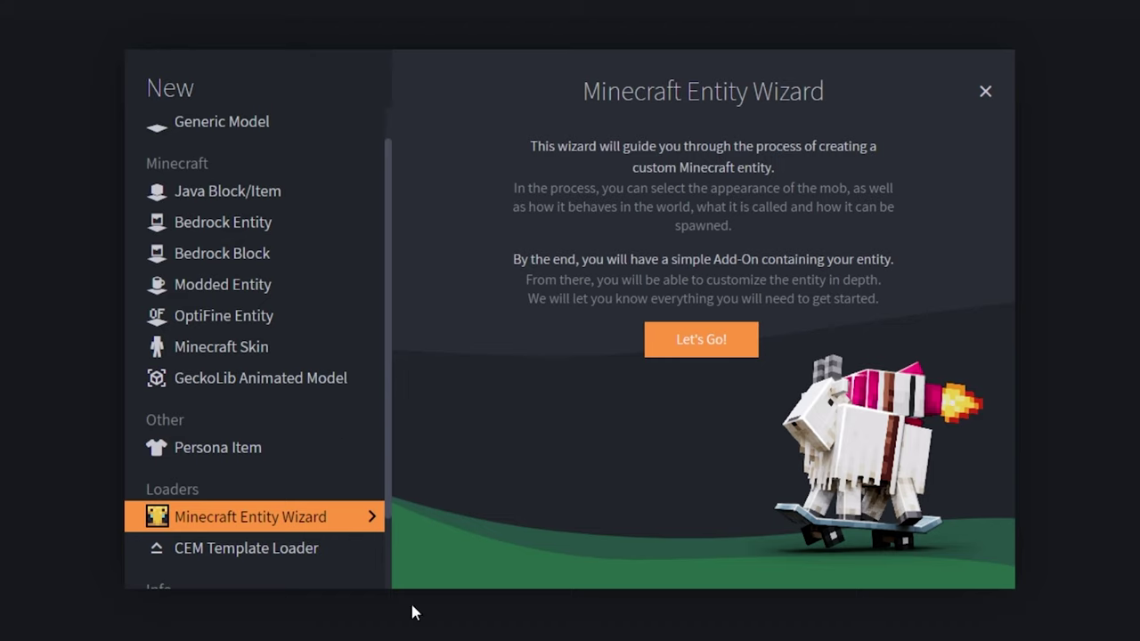
# - Start the Minecraft Entity Wizard and set the display name to Dinosaur and the identifier to artsbykev:dinosaur
pyautogui.click(703, 340)
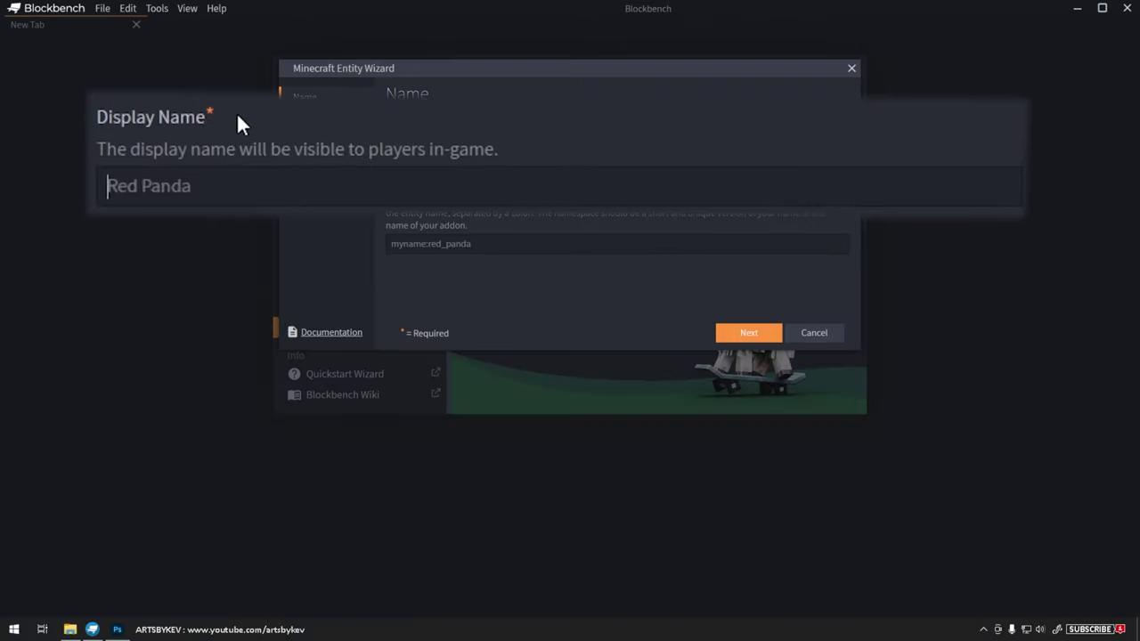
pyautogui.write('Dinosaur')
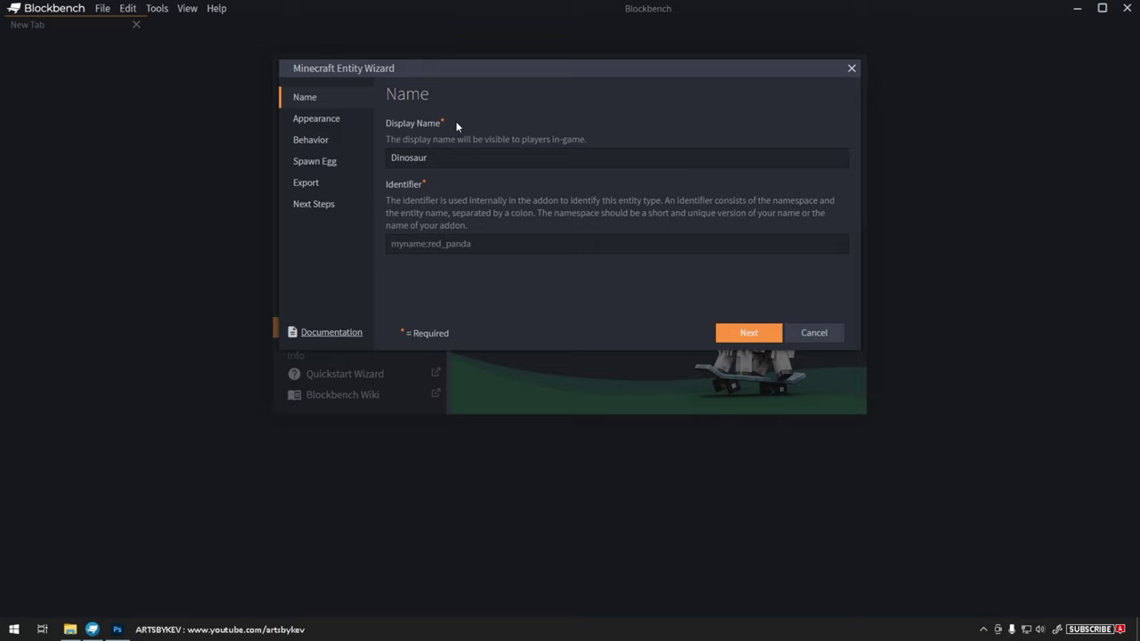
pyautogui.click(450, 246)
pyautogui.write('artsbykev:dinosaur')
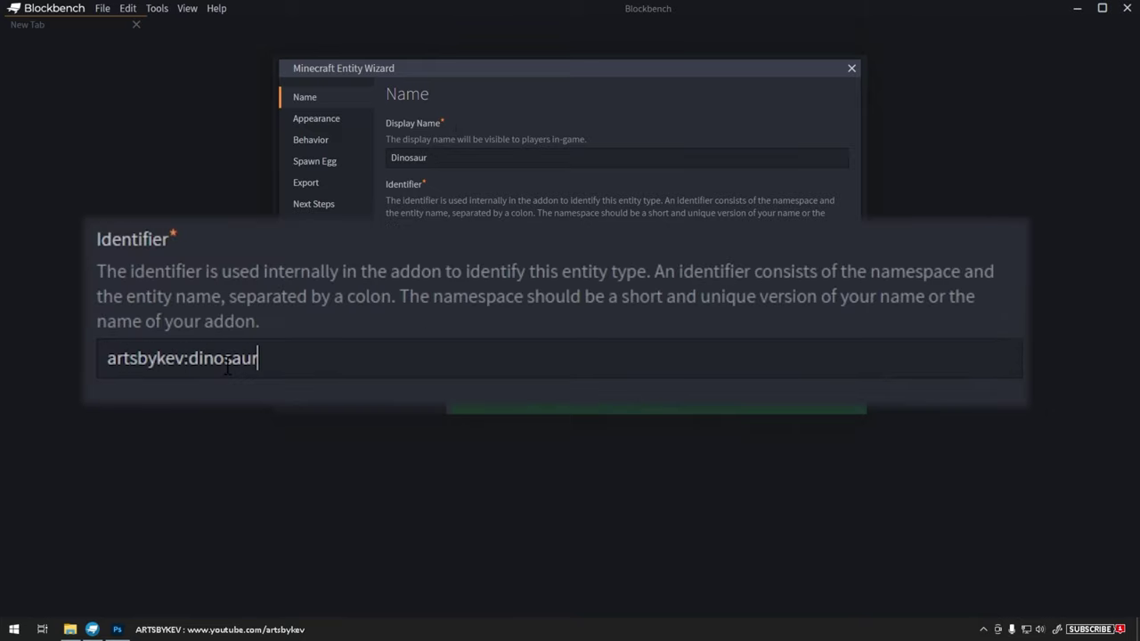
pyautogui.click(746, 401)
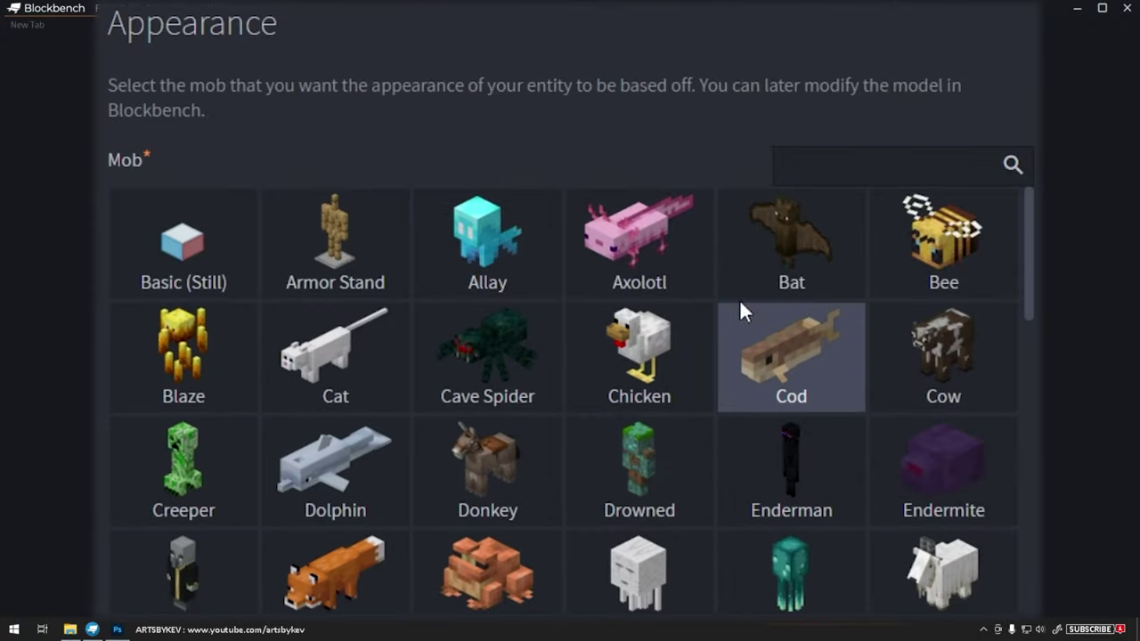
# - Base the entity's appearance on the Iron Golem and keep the Same Behavior option
pyautogui.scroll(-8, 890, 329)
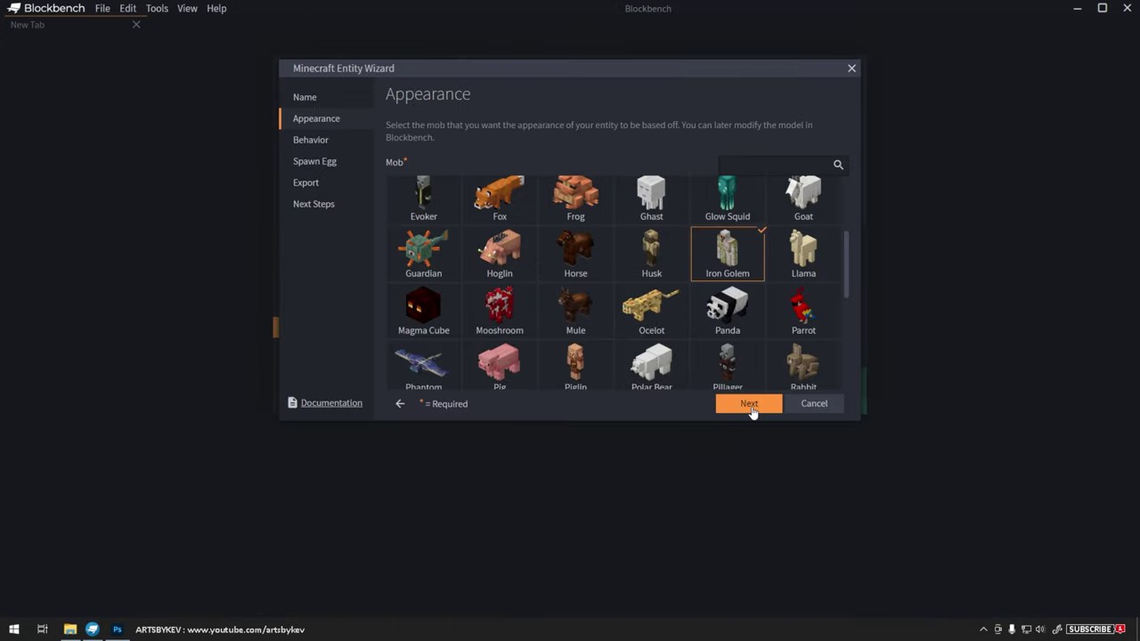
pyautogui.click(748, 405)
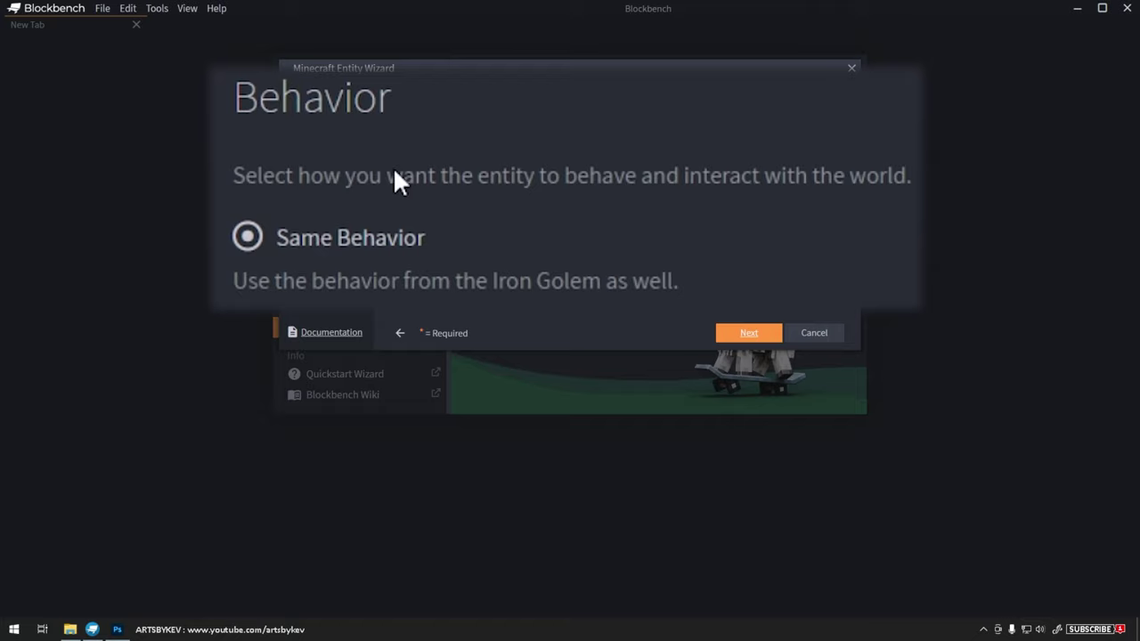
pyautogui.click(749, 334)
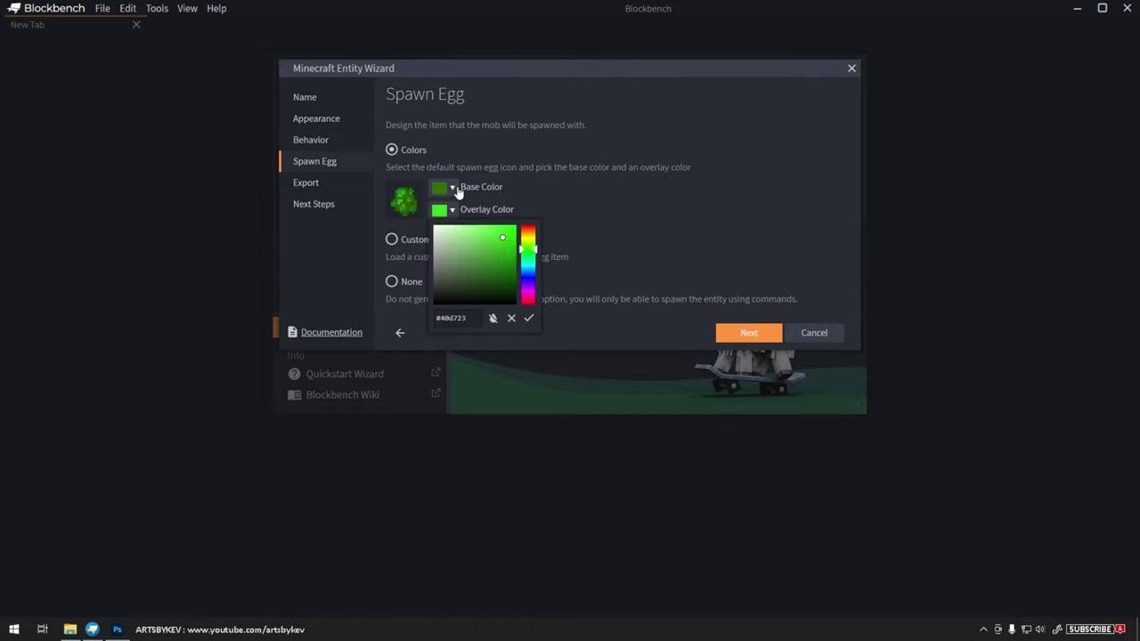
# - Recolor the spawn egg with a muted beige base color and a lighter beige overlay color
pyautogui.moveTo(526, 267); pyautogui.dragTo(508, 250)
pyautogui.click(681, 195)
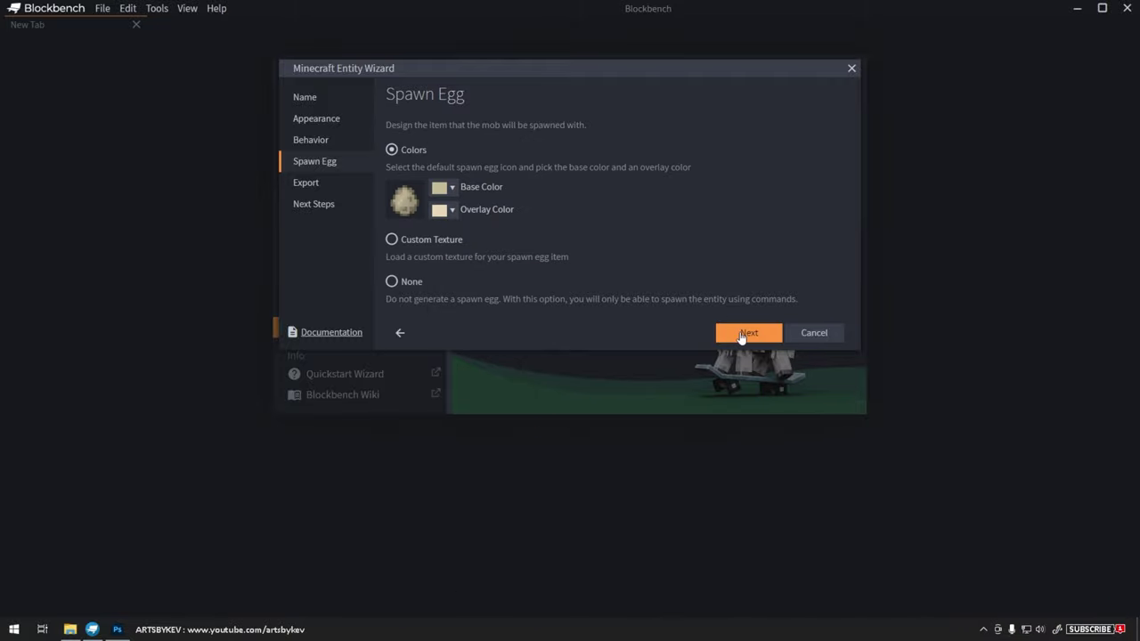
pyautogui.click(747, 333)
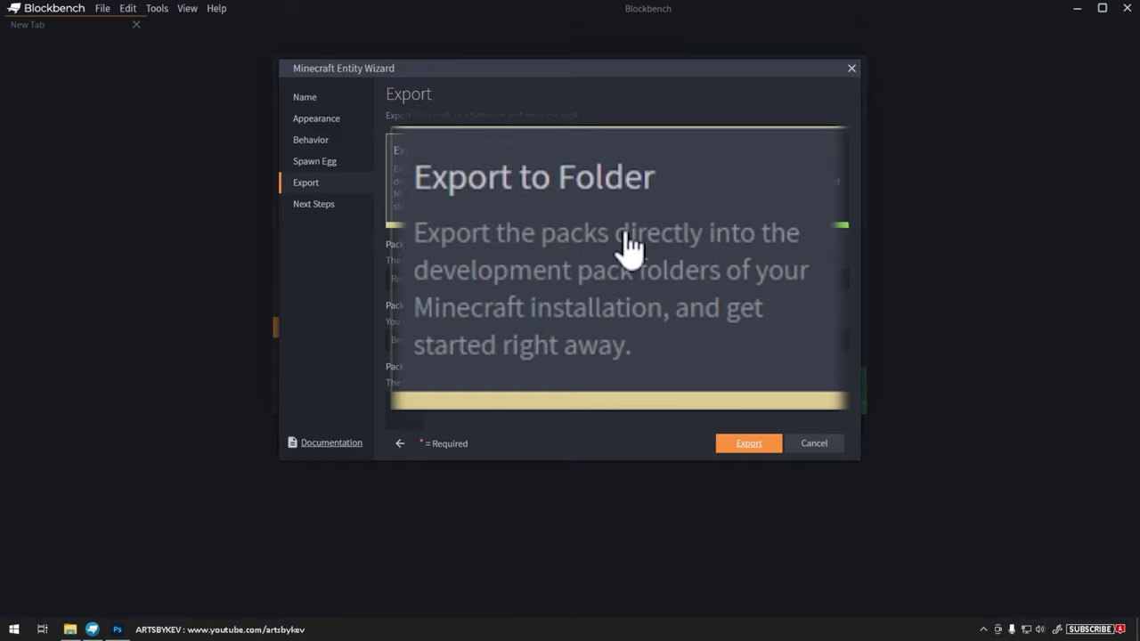
# - Export the entity to the Minecraft folder with pack name ArtsByKev Dinosaur and pack author ArtsByKev
pyautogui.click(432, 279)
pyautogui.write('ArtsByKev Dinosaur')
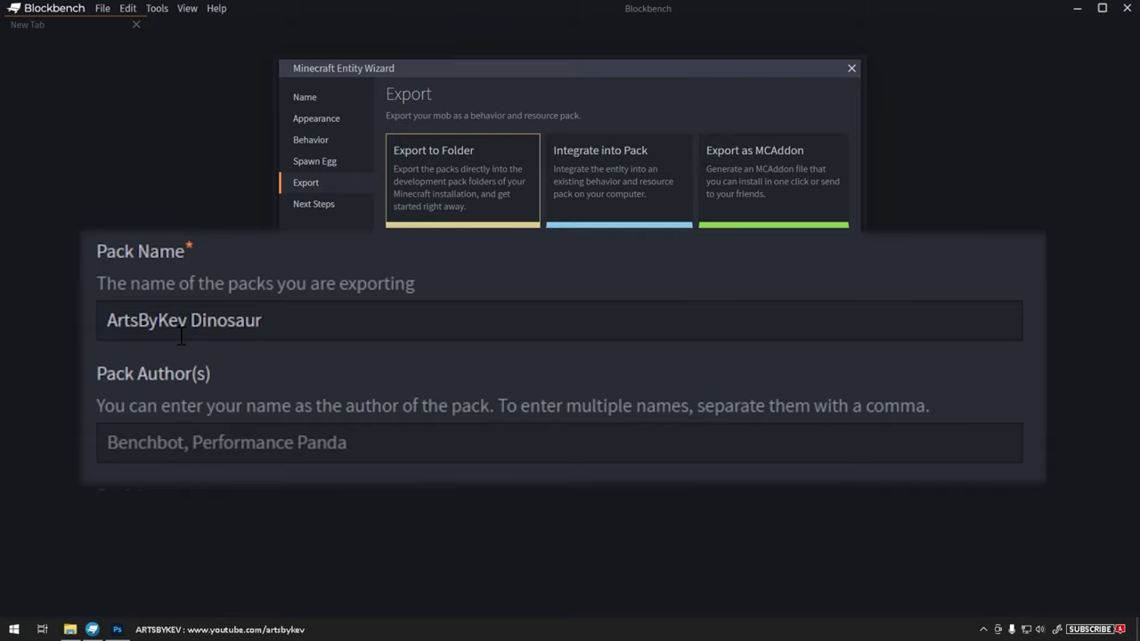
pyautogui.write('ArtsByK')
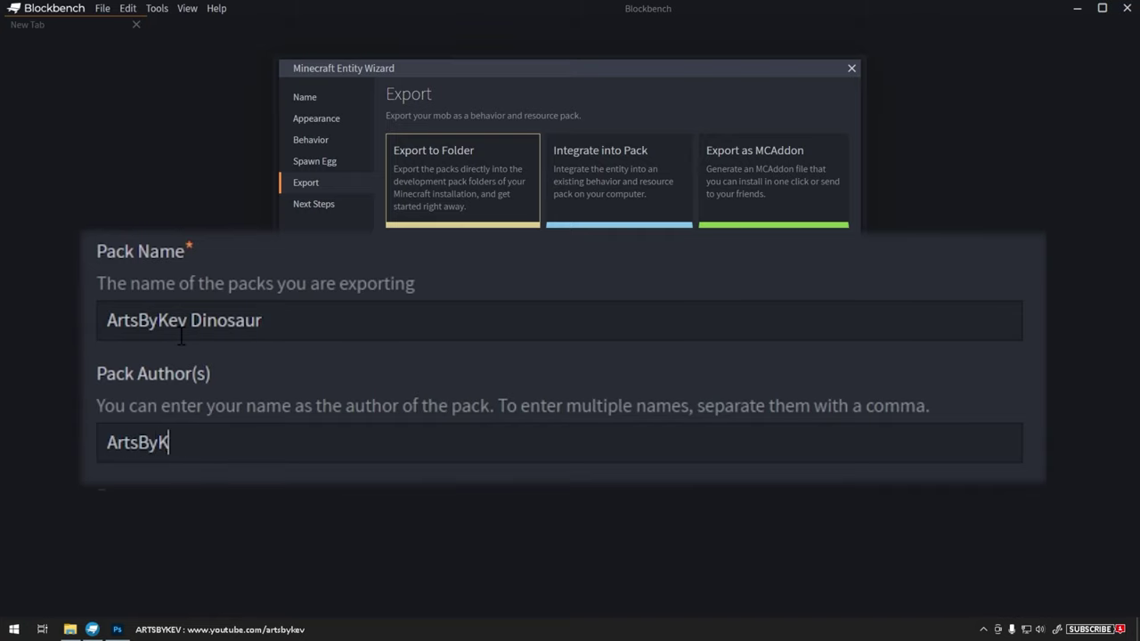
pyautogui.write('ev')
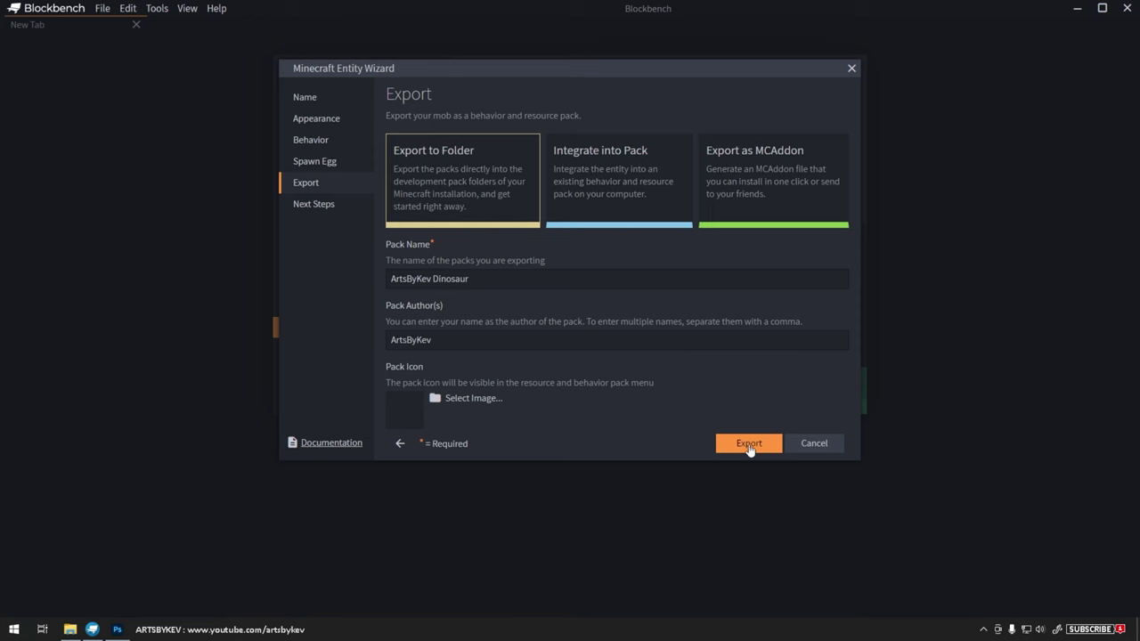
pyautogui.click(749, 446)
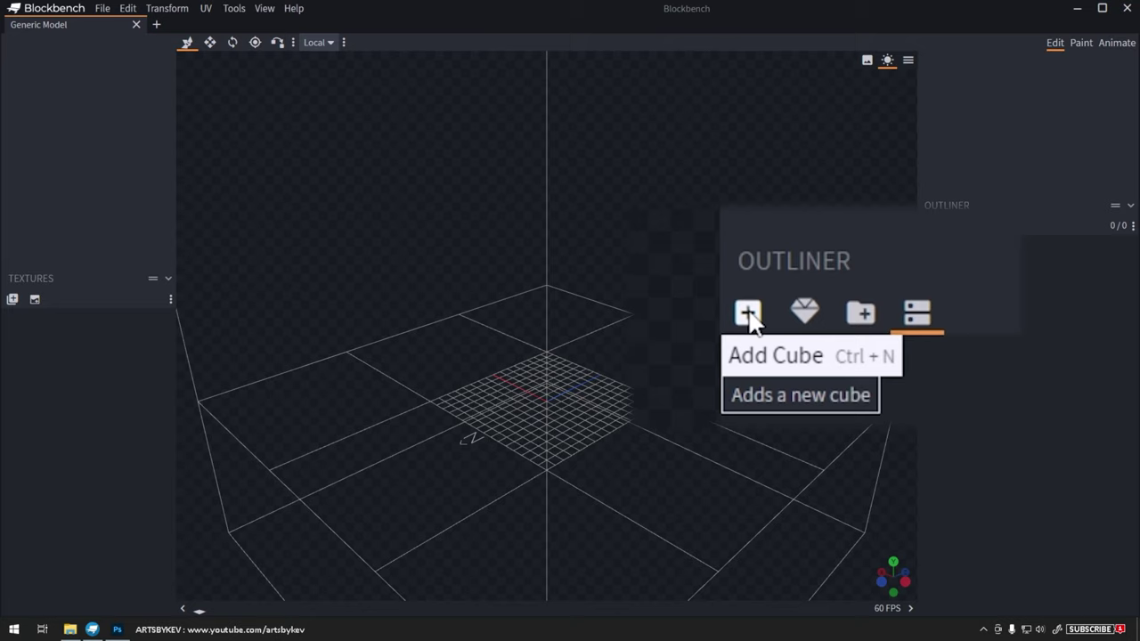
# - Add a cube to the generic model and try moving it along its three axes
pyautogui.click(897, 242)
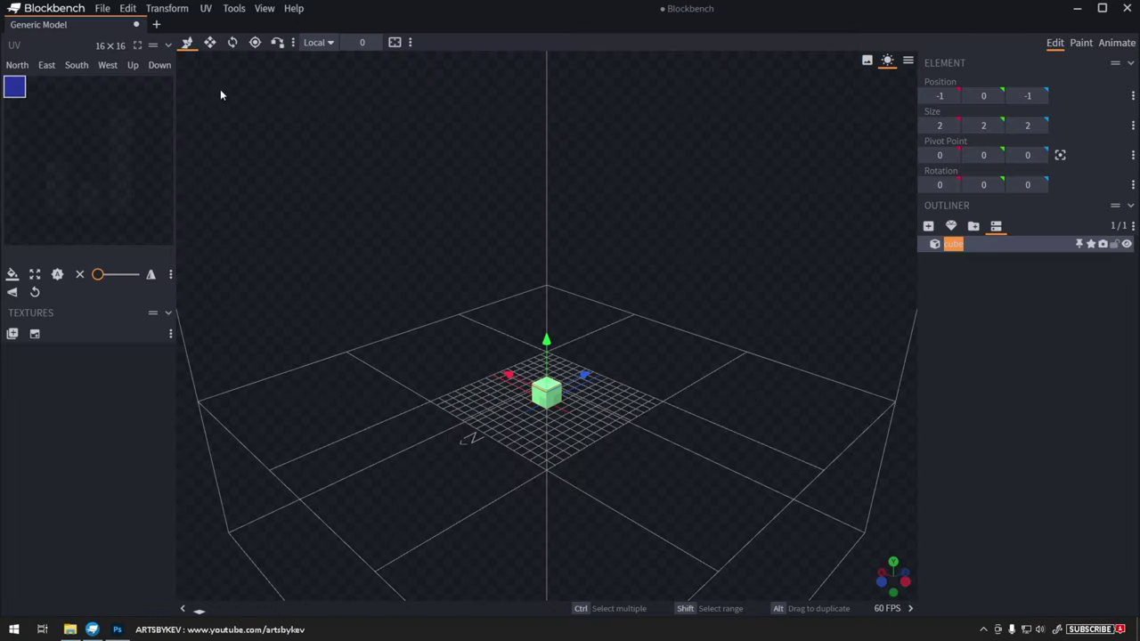
pyautogui.moveTo(544, 344)
pyautogui.mouseDown()
pyautogui.moveTo(542, 292)
pyautogui.moveTo(545, 344)
pyautogui.mouseUp()
pyautogui.moveTo(586, 375); pyautogui.dragTo(587, 376)
pyautogui.moveTo(512, 379)
pyautogui.mouseDown()
pyautogui.moveTo(474, 368)
pyautogui.moveTo(512, 379)
pyautogui.mouseUp()
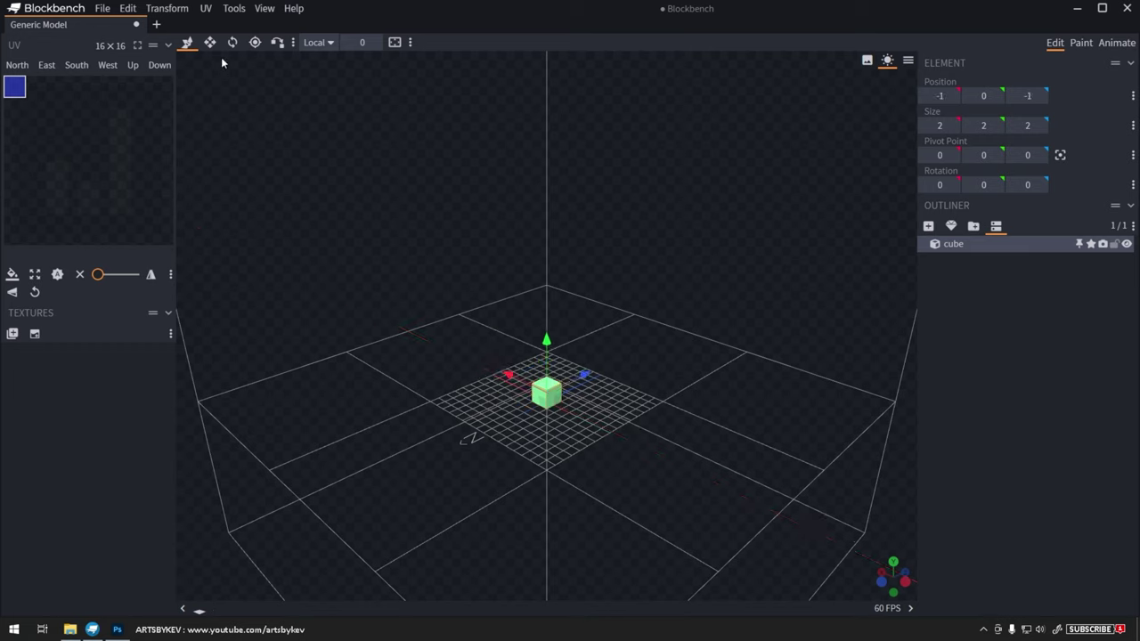
# - Try resizing the cube along its axes, including in both directions at once
pyautogui.click(209, 41)
pyautogui.moveTo(547, 338)
pyautogui.mouseDown()
pyautogui.moveTo(545, 311)
pyautogui.moveTo(547, 339)
pyautogui.mouseUp()
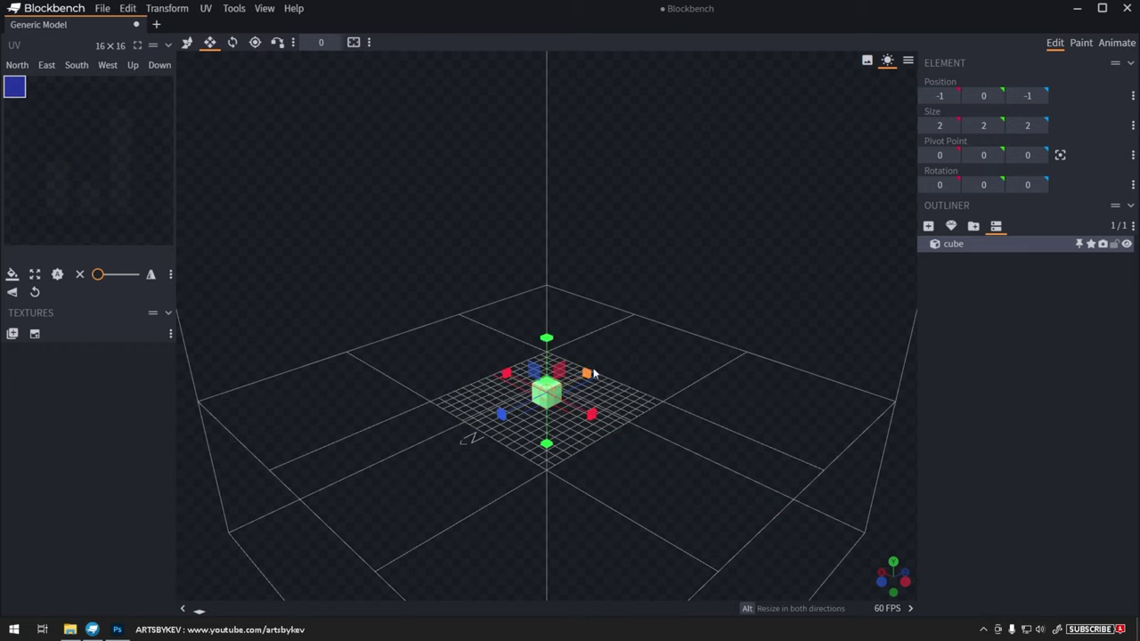
pyautogui.keyDown('alt'); pyautogui.moveTo(594, 374); pyautogui.dragTo(592, 407); pyautogui.keyUp('alt')
# - Try moving the cube's pivot point and rotating the cube around it
pyautogui.click(265, 58)
pyautogui.moveTo(518, 387); pyautogui.dragTo(510, 400)
pyautogui.moveTo(580, 418); pyautogui.dragTo(584, 366)
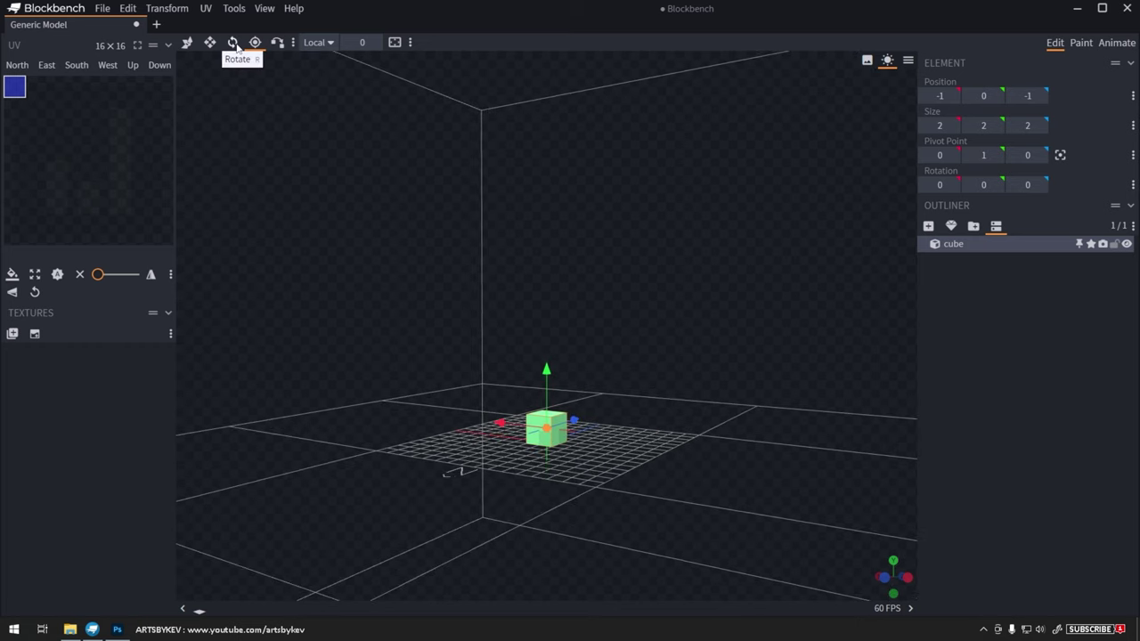
pyautogui.click(232, 42)
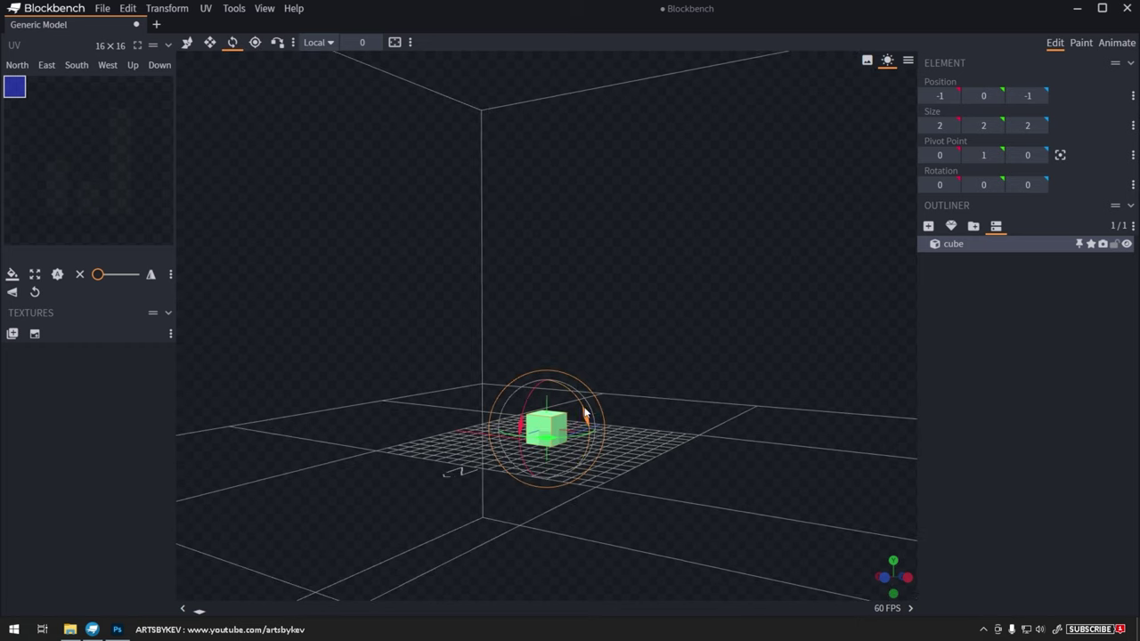
pyautogui.moveTo(582, 407); pyautogui.dragTo(591, 430)
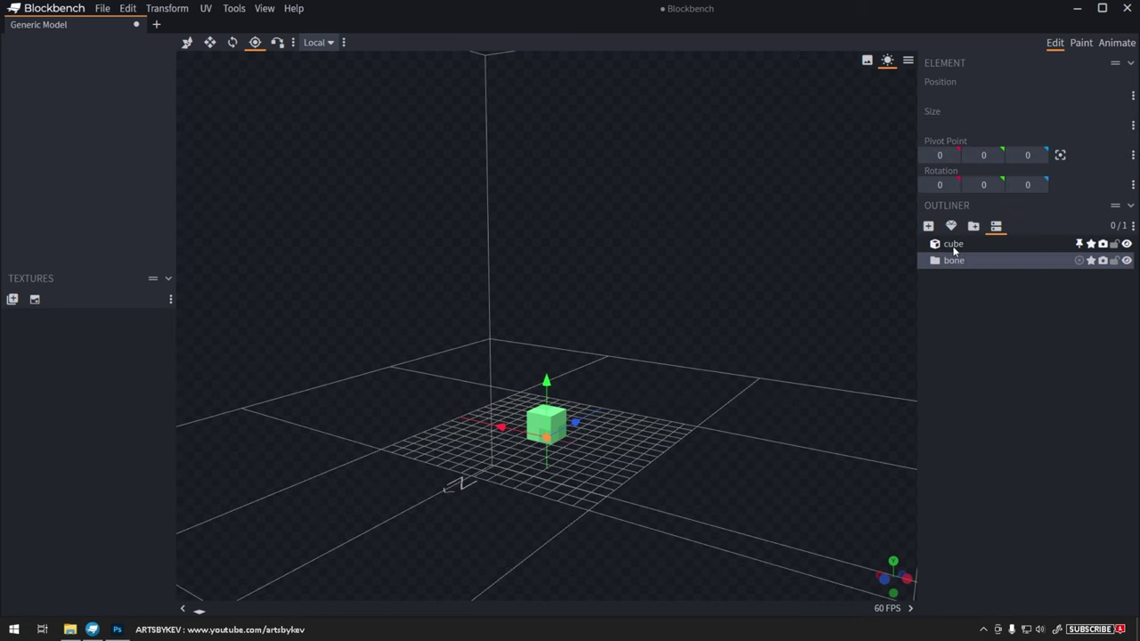
# - Nest the cube inside the bone group and create a new animation with the default settings
pyautogui.click(954, 247)
pyautogui.moveTo(966, 241); pyautogui.dragTo(966, 260)
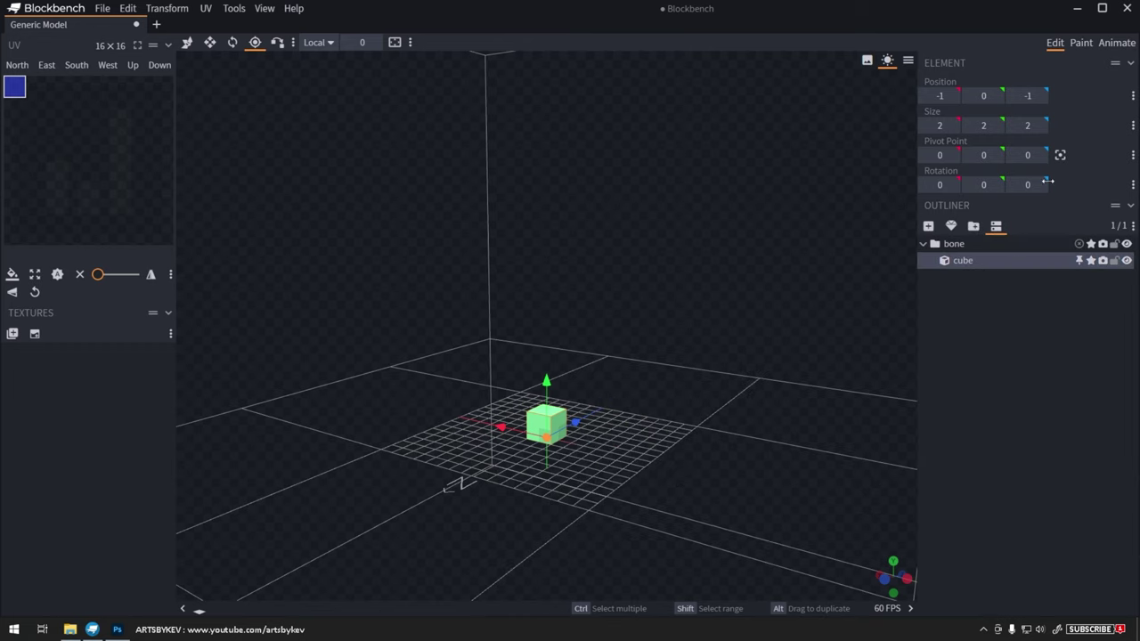
pyautogui.click(1096, 50)
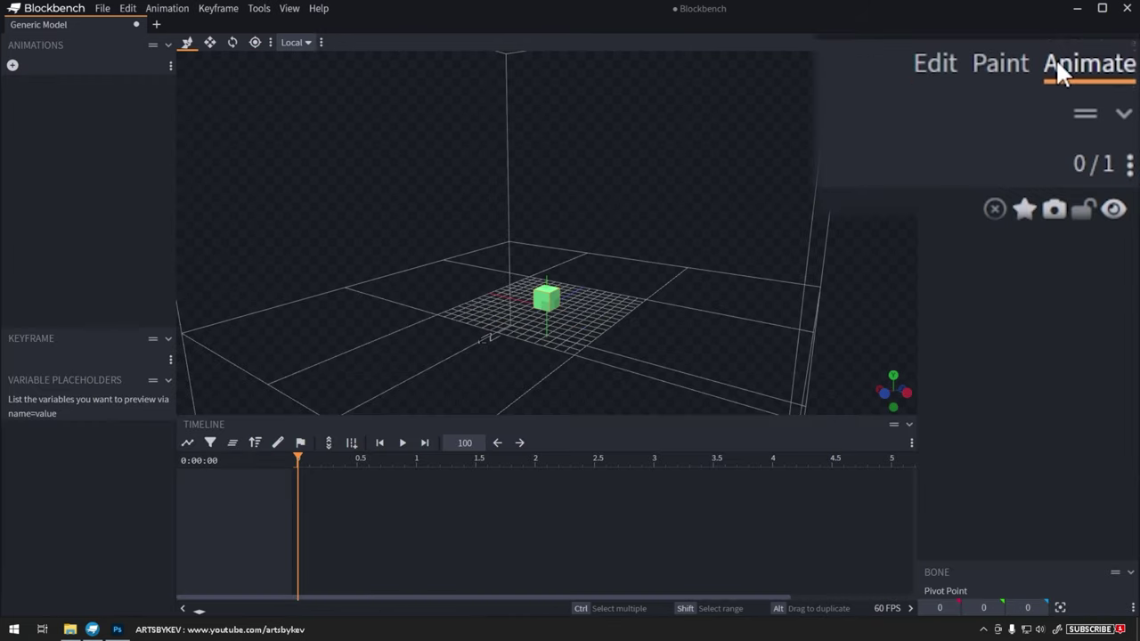
pyautogui.click(12, 65)
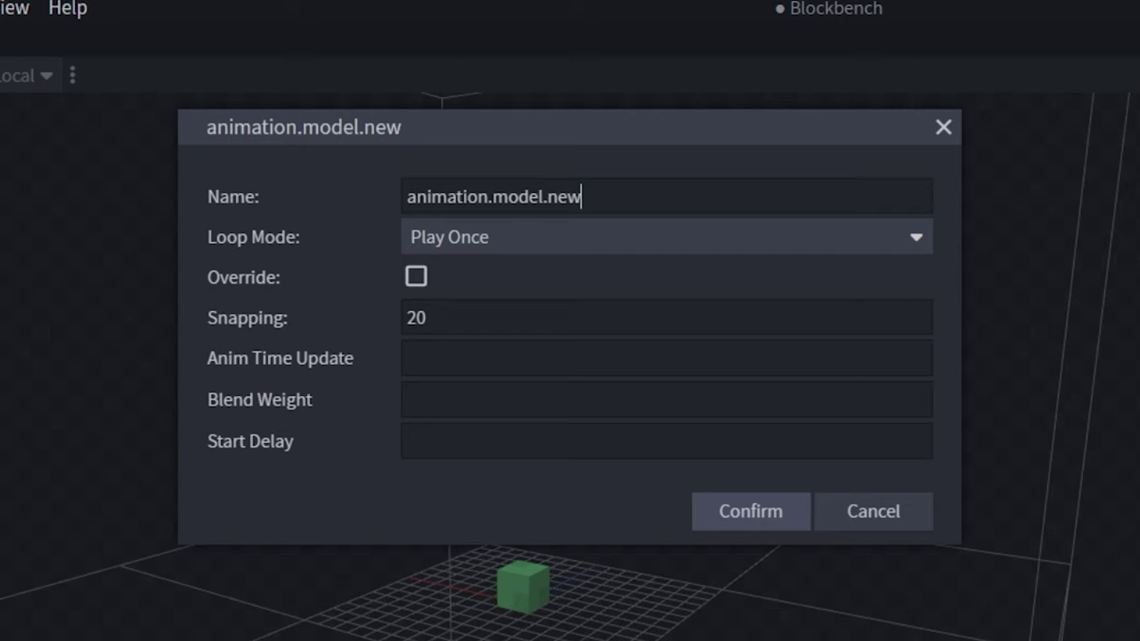
pyautogui.click(764, 535)
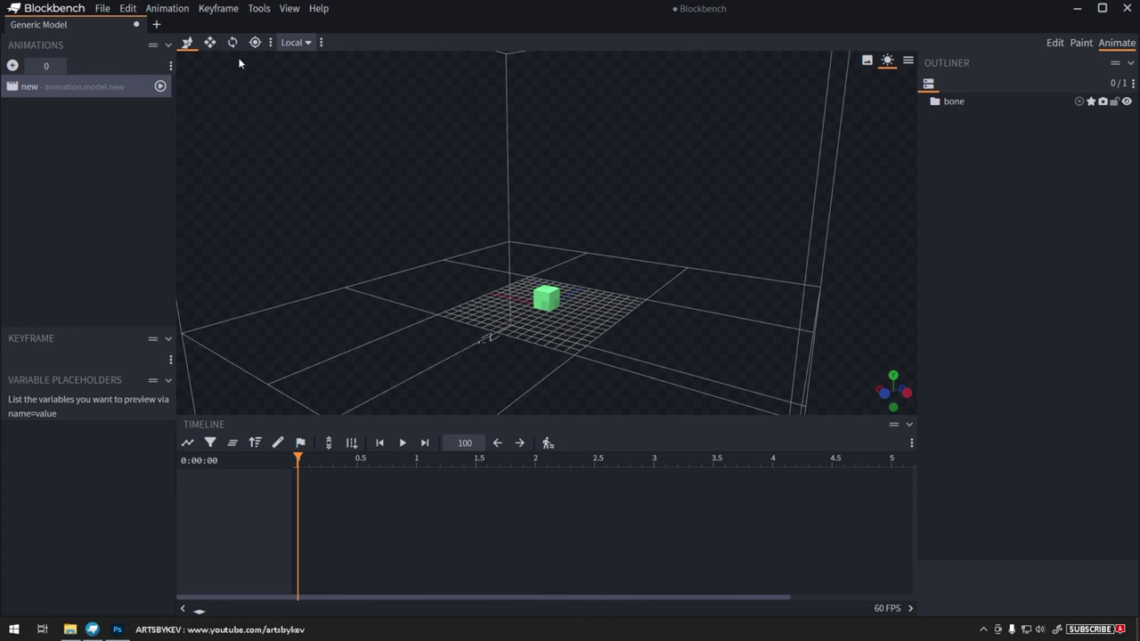
# - Keyframe the bone's Z rotation at 85 at 0 seconds and rotate it the opposite way at 0.5 seconds
pyautogui.click(549, 298)
pyautogui.moveTo(581, 287); pyautogui.dragTo(599, 343)
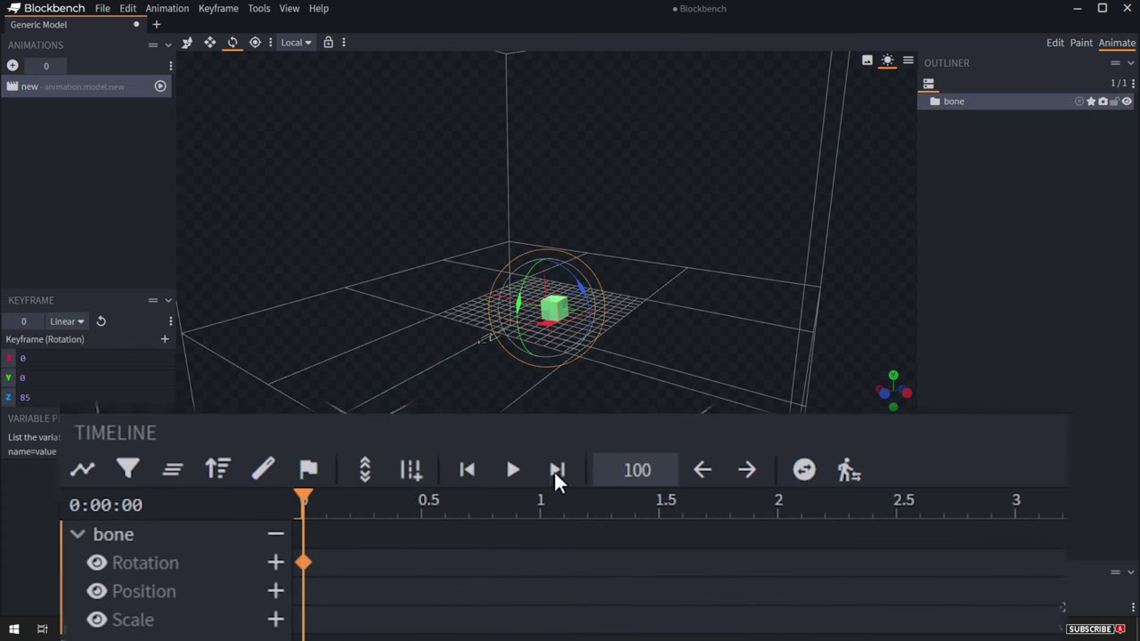
pyautogui.moveTo(399, 510); pyautogui.dragTo(422, 507)
pyautogui.moveTo(580, 298); pyautogui.dragTo(431, 264)
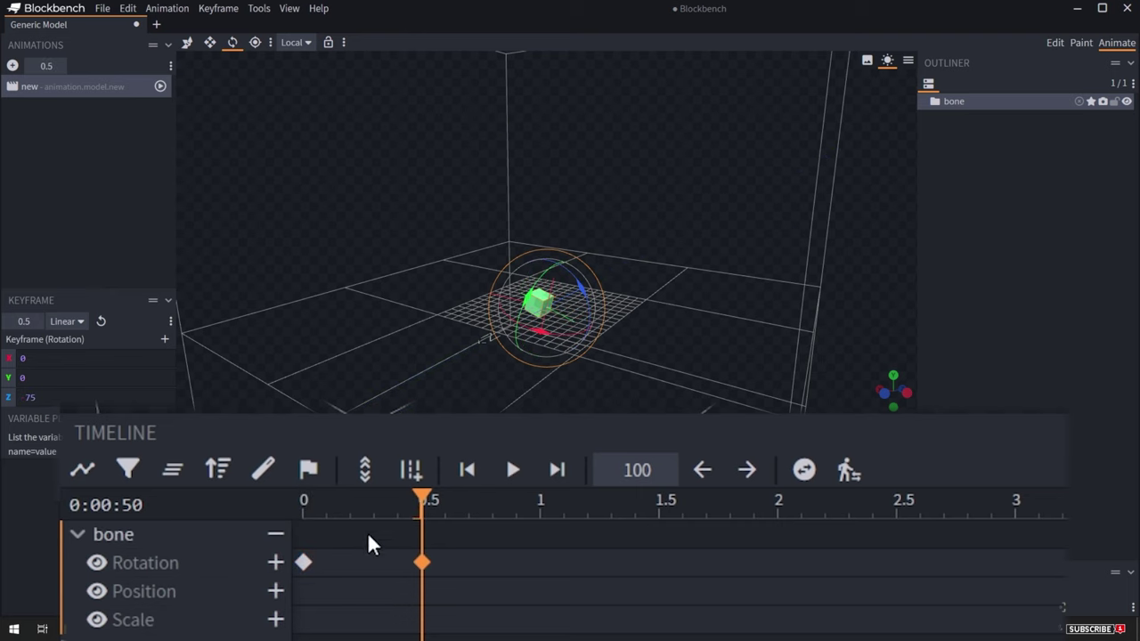
# - Copy the bone's first rotation keyframe and paste it at 1 second
pyautogui.rightClick(298, 489)
pyautogui.click(339, 535)
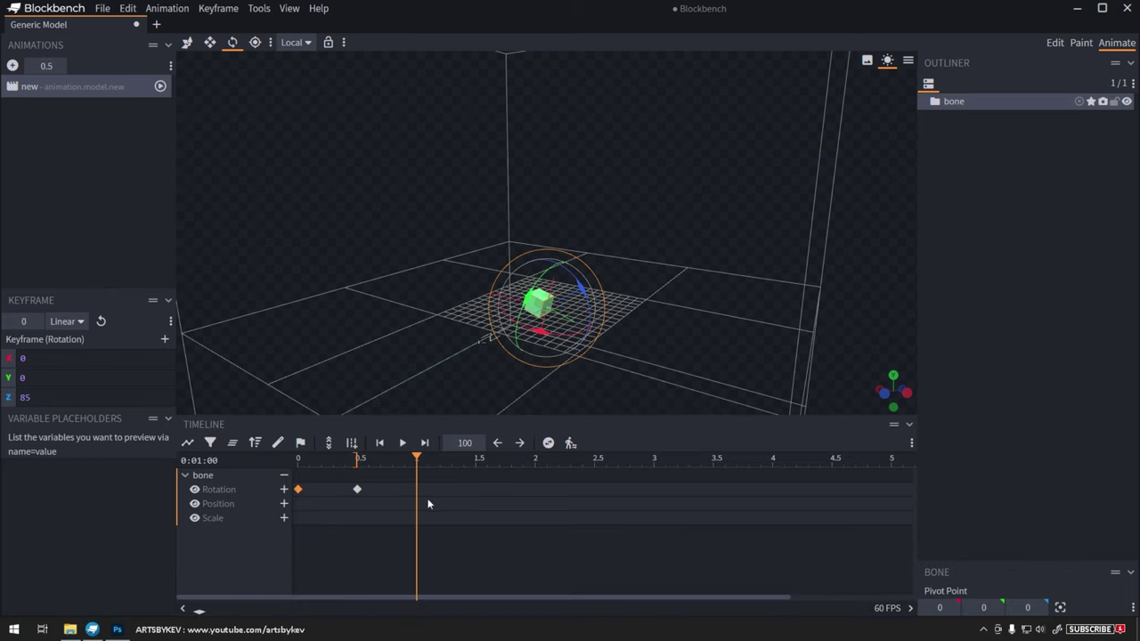
pyautogui.rightClick(414, 490)
pyautogui.click(439, 371)
# - Change the new animation's loop mode and play it to preview the cube's rotation
pyautogui.click(402, 444)
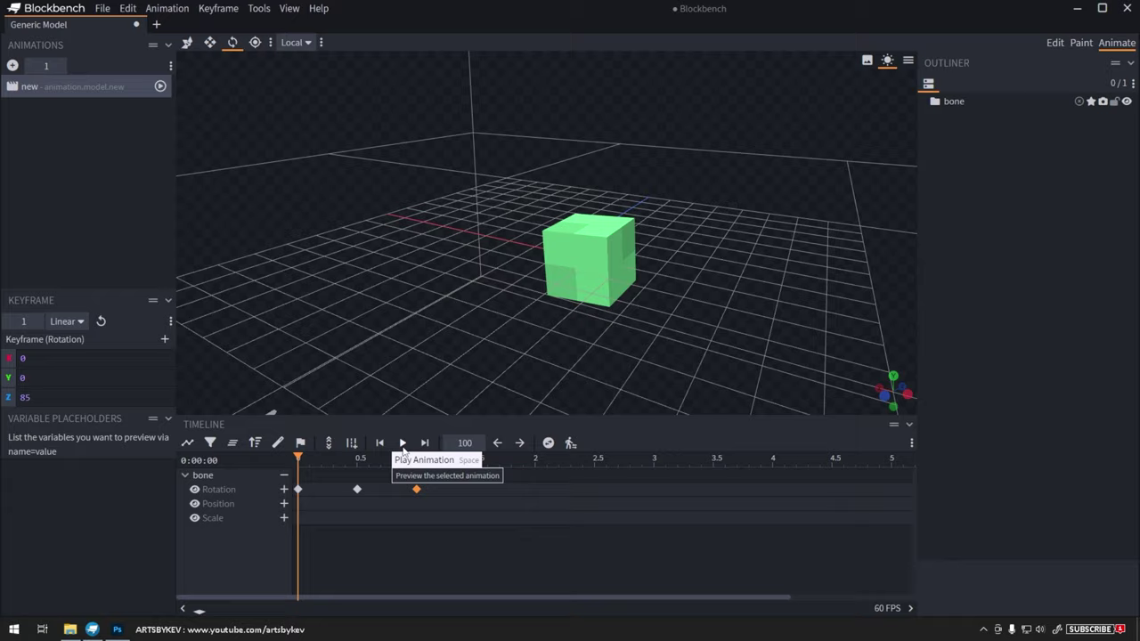
pyautogui.rightClick(89, 86)
pyautogui.moveTo(229, 255)
pyautogui.click(422, 334)
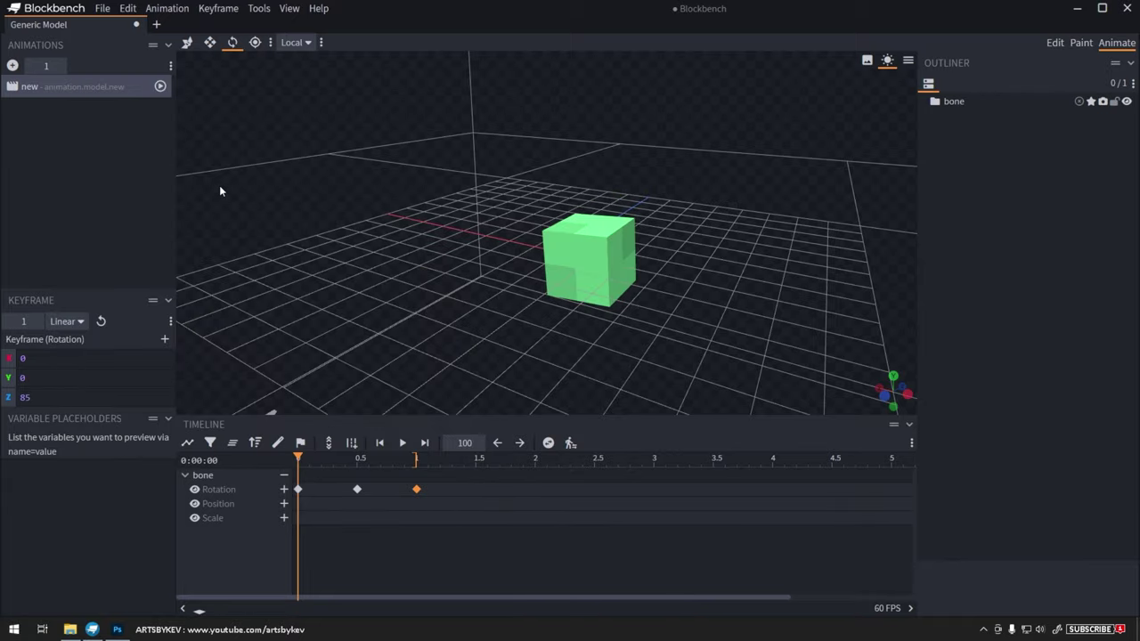
pyautogui.press('space')
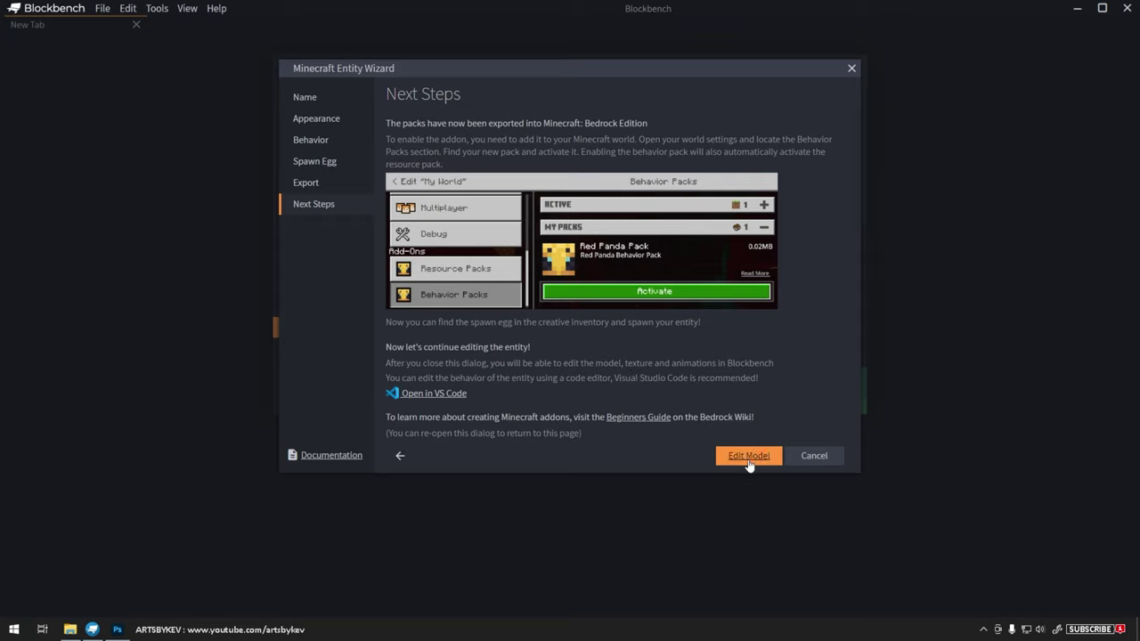
# - Open the exported dinosaur model from the entity wizard for editing and view it in Animate mode
pyautogui.click(748, 456)
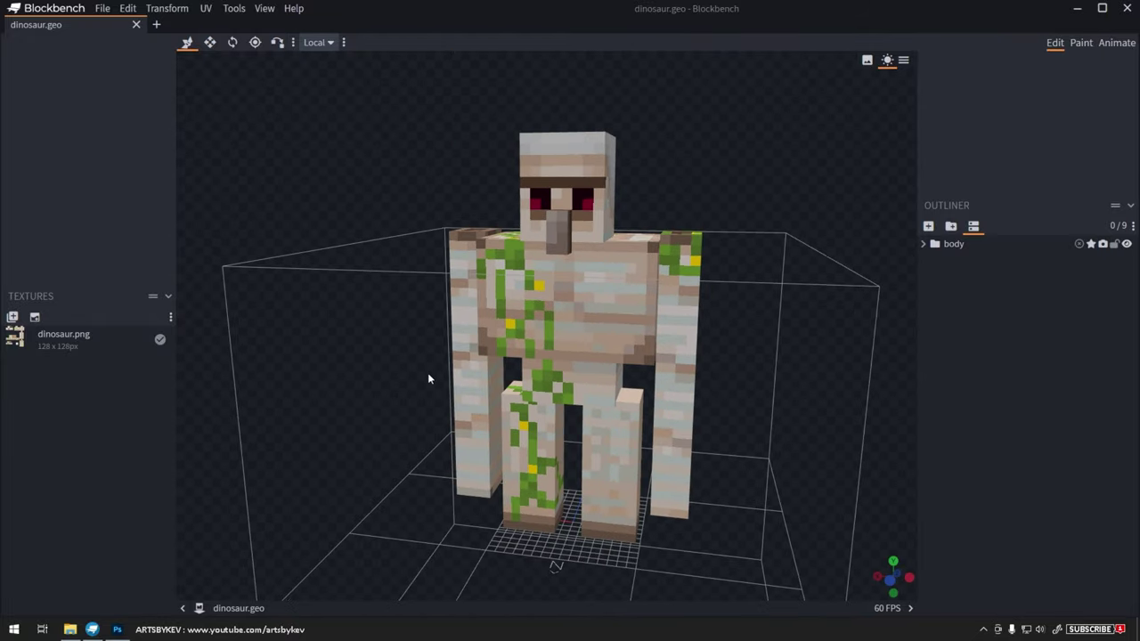
pyautogui.click(1116, 42)
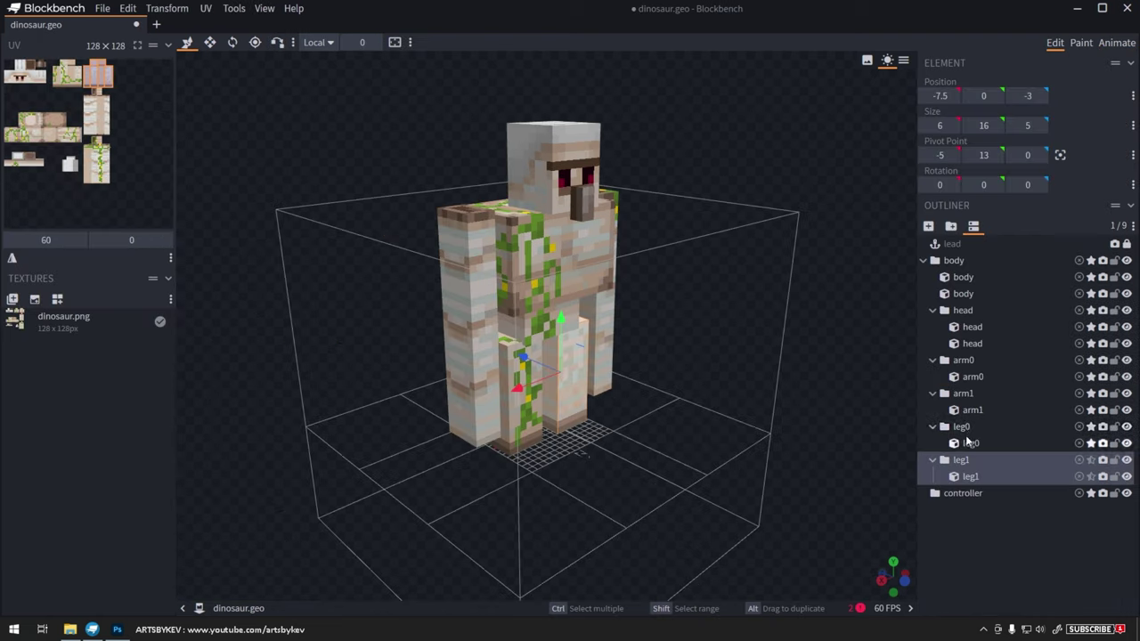
# - Delete the iron golem's body group with its head, arms and legs, keeping only the controller group
pyautogui.press('Delete')
pyautogui.click(964, 311)
pyautogui.press('Delete')
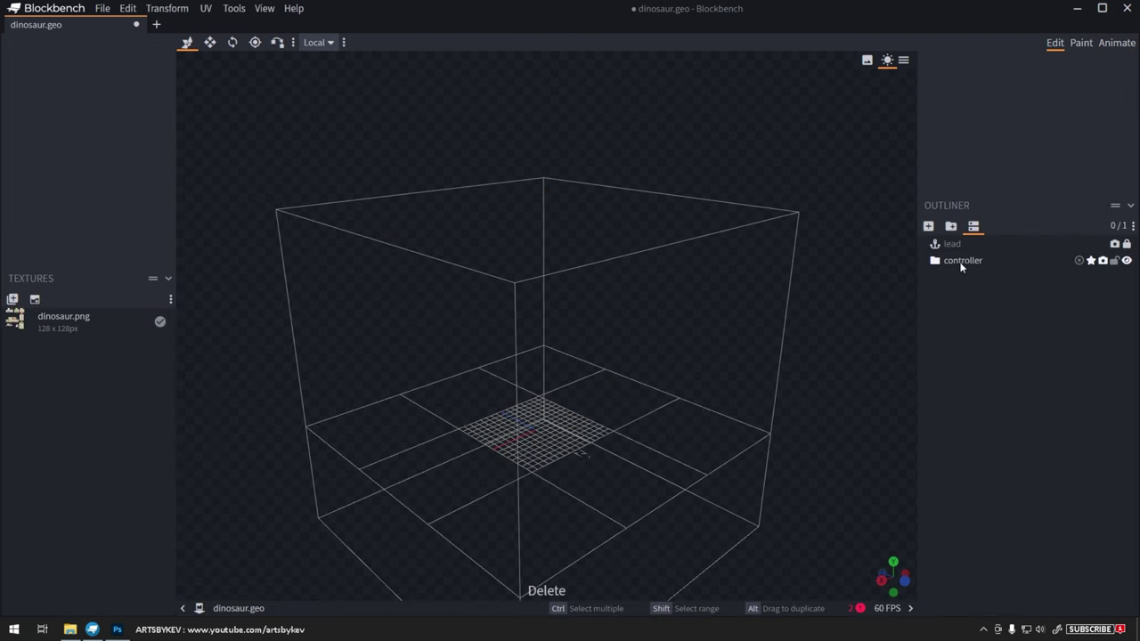
# - Add a new group named body inside the controller group
pyautogui.click(961, 261)
pyautogui.click(950, 229)
pyautogui.write('bo')
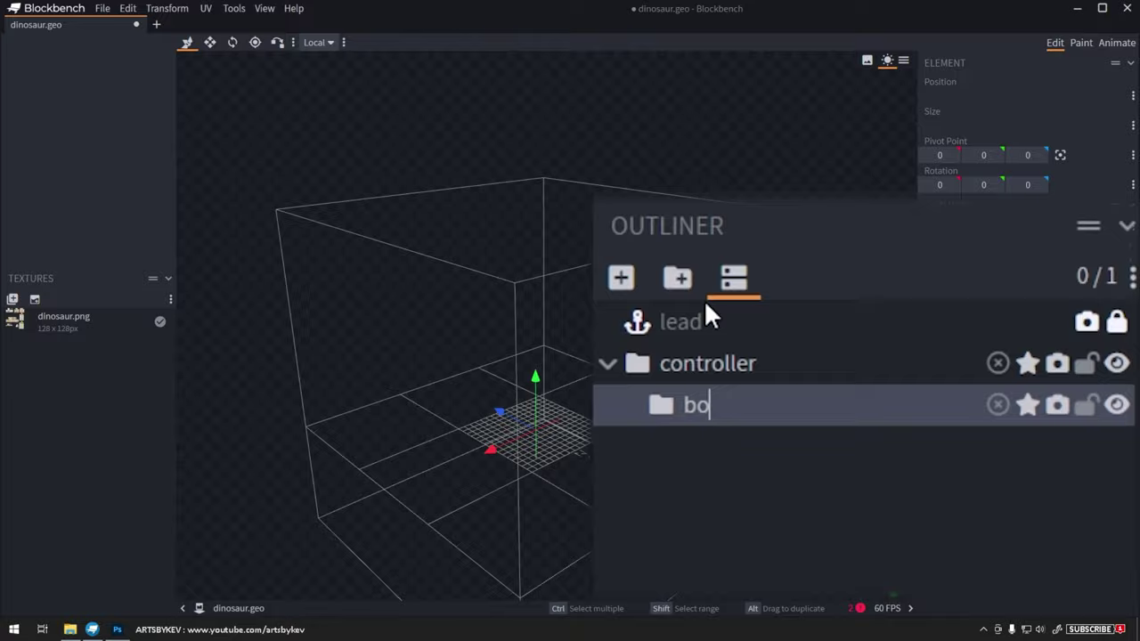
# - Remove the dinosaur.png texture from the project
pyautogui.click(103, 9)
pyautogui.click(119, 25)
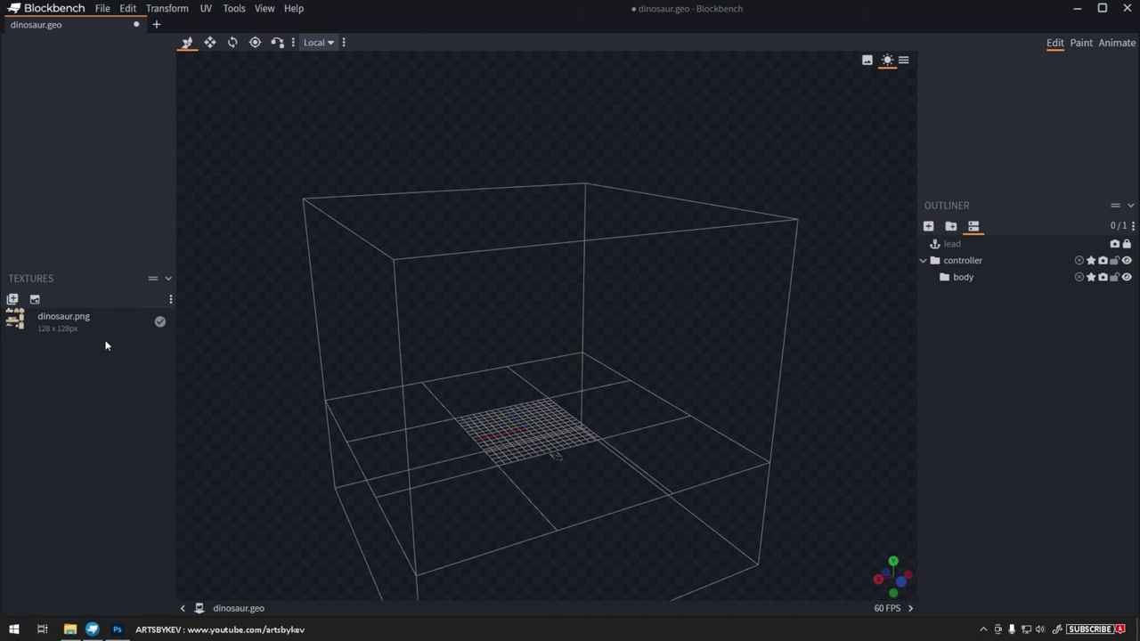
pyautogui.rightClick(98, 322)
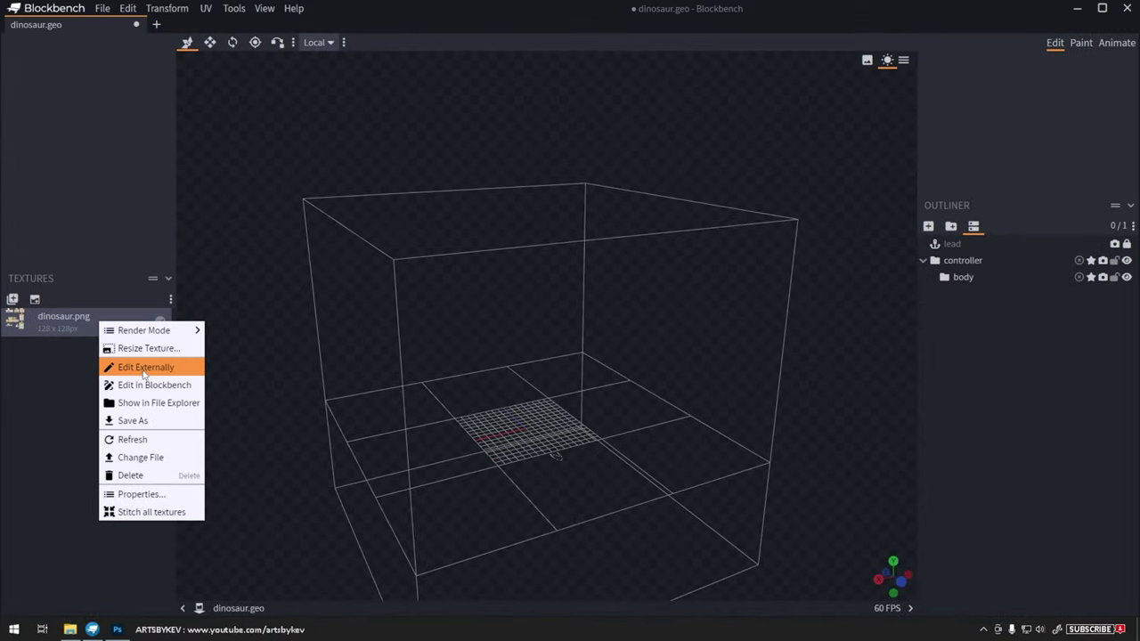
pyautogui.click(142, 384)
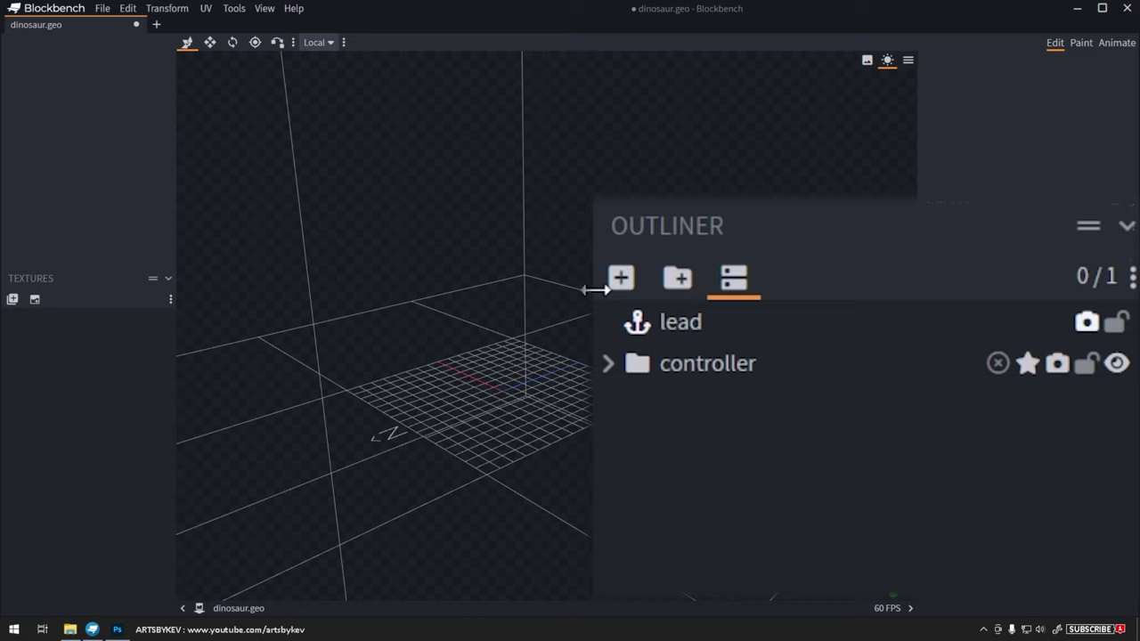
# - Add a 2 × 2 × 2 cube at the grid's centre and set the move tool's transform space to Global
pyautogui.click(928, 226)
pyautogui.scroll(-4, 625, 308)
pyautogui.moveTo(625, 308)
pyautogui.mouseDown()
pyautogui.moveTo(628, 332)
pyautogui.moveTo(611, 325)
pyautogui.mouseUp()
pyautogui.click(316, 43)
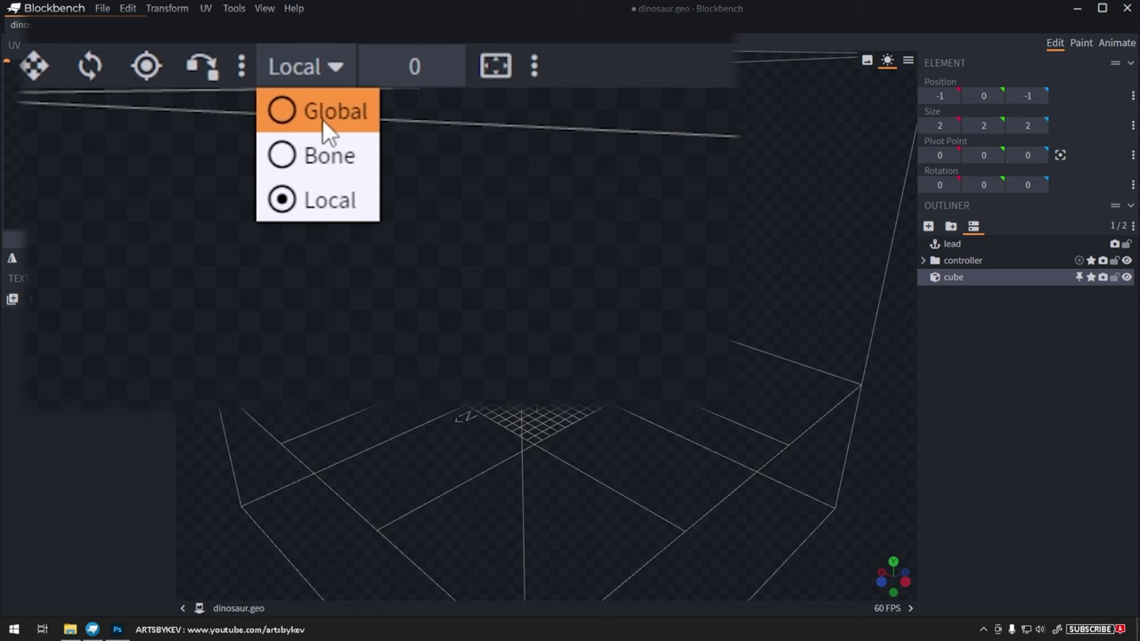
pyautogui.click(325, 117)
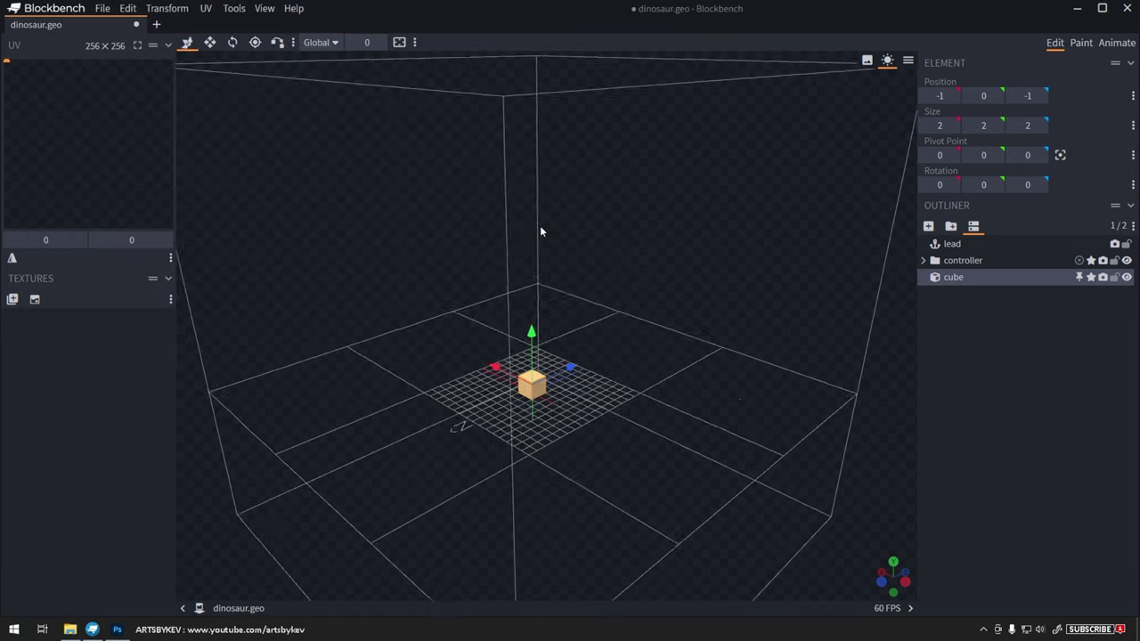
# - Duplicate the cube, raise the copy high above the grid and stretch it into a wide block for the back of the head
pyautogui.hotkey('ctrl', 'd')
pyautogui.moveTo(526, 349); pyautogui.dragTo(524, 190)
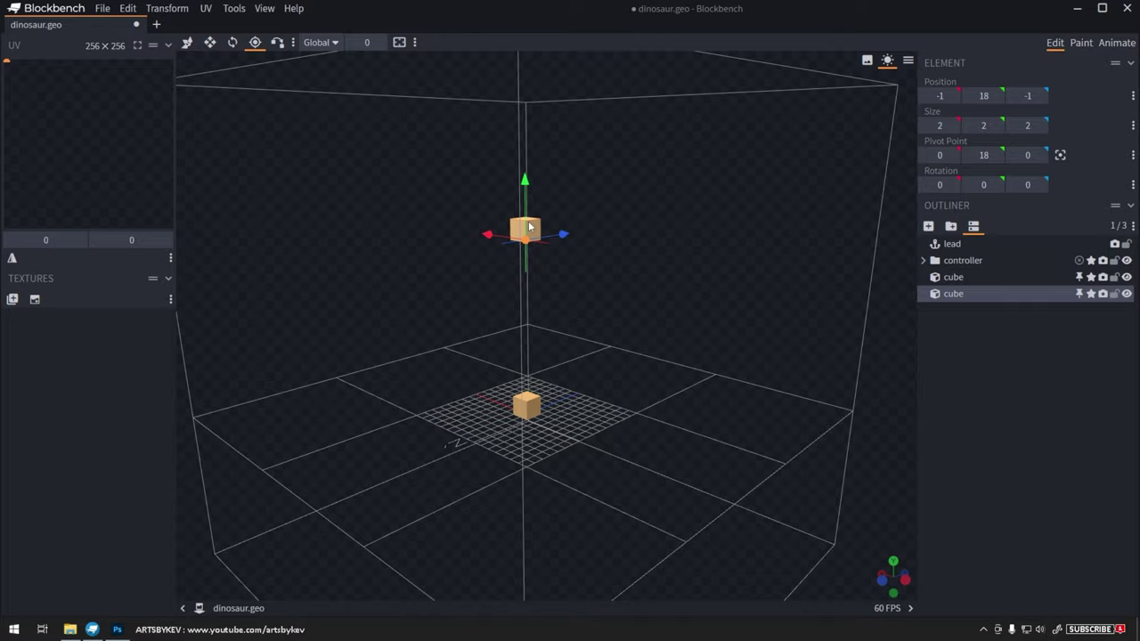
pyautogui.press('s')
pyautogui.moveTo(526, 271); pyautogui.dragTo(525, 308)
pyautogui.moveTo(570, 343); pyautogui.dragTo(484, 351)
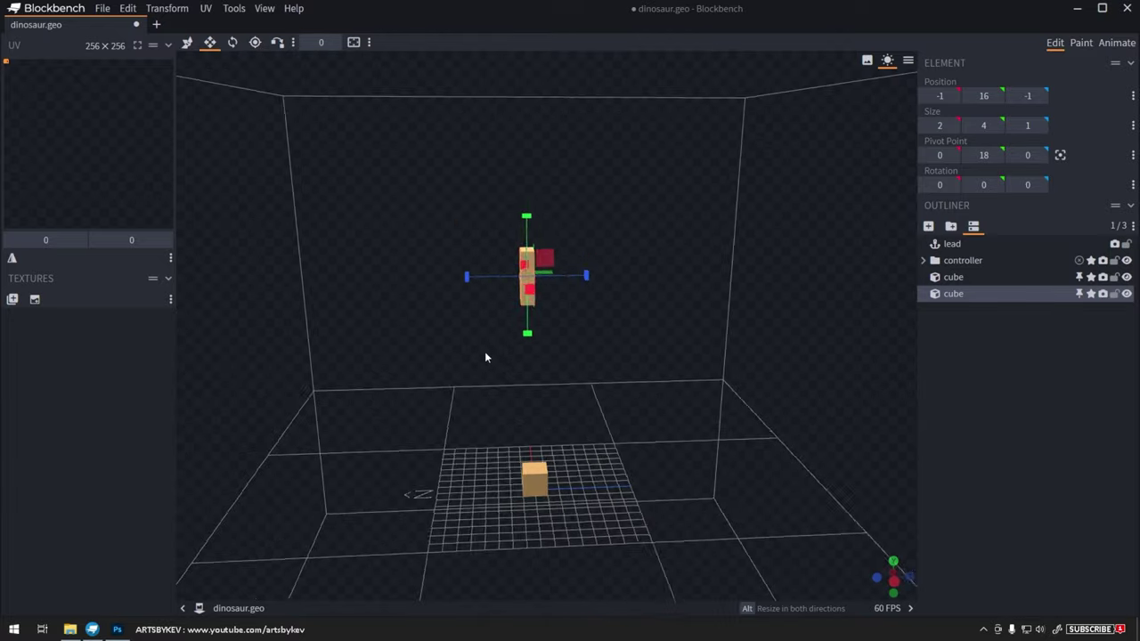
pyautogui.moveTo(469, 275); pyautogui.dragTo(409, 278)
pyautogui.moveTo(557, 275); pyautogui.dragTo(534, 277)
pyautogui.moveTo(398, 295); pyautogui.dragTo(498, 301)
# - Duplicate the head block as a thinner jaw piece, 10 wide and 2 high, in front of it and lengthen it forward
pyautogui.press('v')
pyautogui.hotkey('ctrl', 'd')
pyautogui.moveTo(616, 301); pyautogui.dragTo(548, 311)
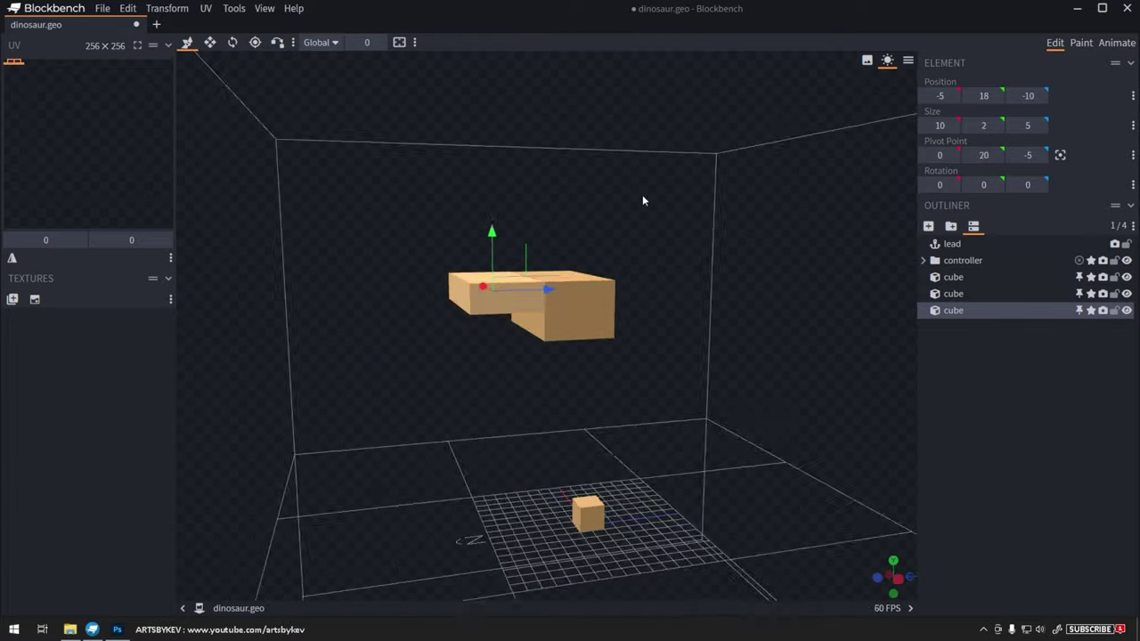
pyautogui.press('s')
pyautogui.moveTo(477, 301); pyautogui.dragTo(427, 300)
pyautogui.press('v')
# - Duplicate the rear head block and shape the copy into an 8 × 4 × 11 upper head on top
pyautogui.click(595, 307)
pyautogui.hotkey('ctrl', 'd')
pyautogui.press('s')
pyautogui.keyDown('alt'); pyautogui.moveTo(614, 286); pyautogui.dragTo(601, 280); pyautogui.keyUp('alt')
pyautogui.moveTo(518, 277); pyautogui.dragTo(450, 296)
pyautogui.press('v')
pyautogui.moveTo(783, 365); pyautogui.dragTo(690, 369)
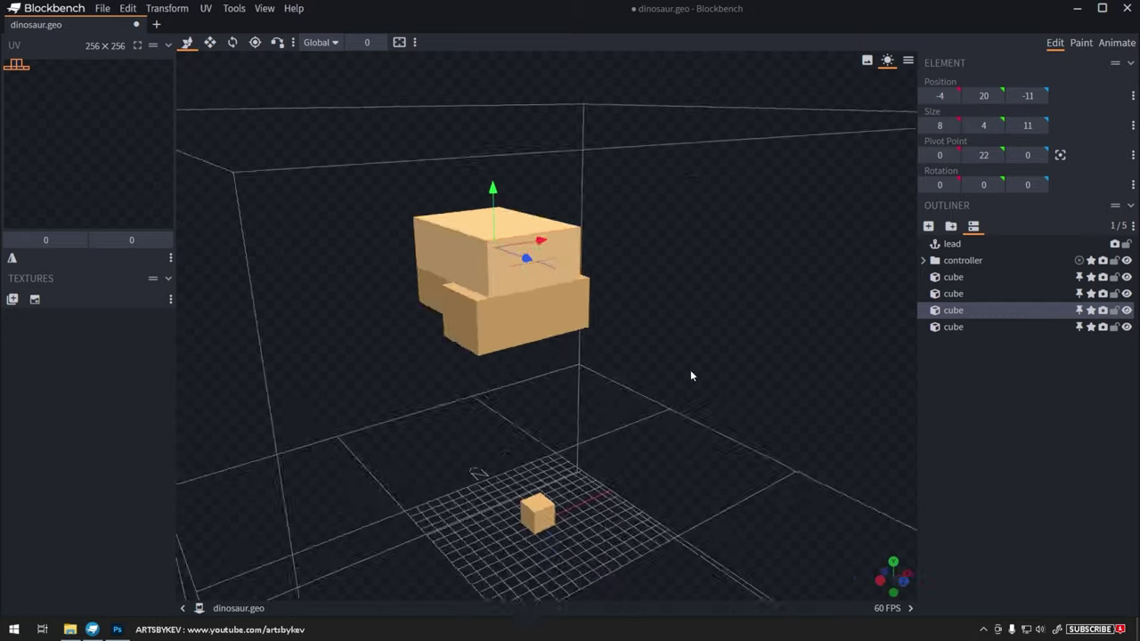
# - Create a group named head and put the three head cubes inside it
pyautogui.hotkey('ctrl', 'g')
pyautogui.write('head')
pyautogui.click(492, 253)
pyautogui.moveTo(954, 310); pyautogui.dragTo(953, 344)
# - Move the head group 8 units forward and take it out of the controller group
pyautogui.click(963, 294)
pyautogui.moveTo(552, 292); pyautogui.dragTo(454, 296)
pyautogui.moveTo(713, 428); pyautogui.dragTo(735, 409)
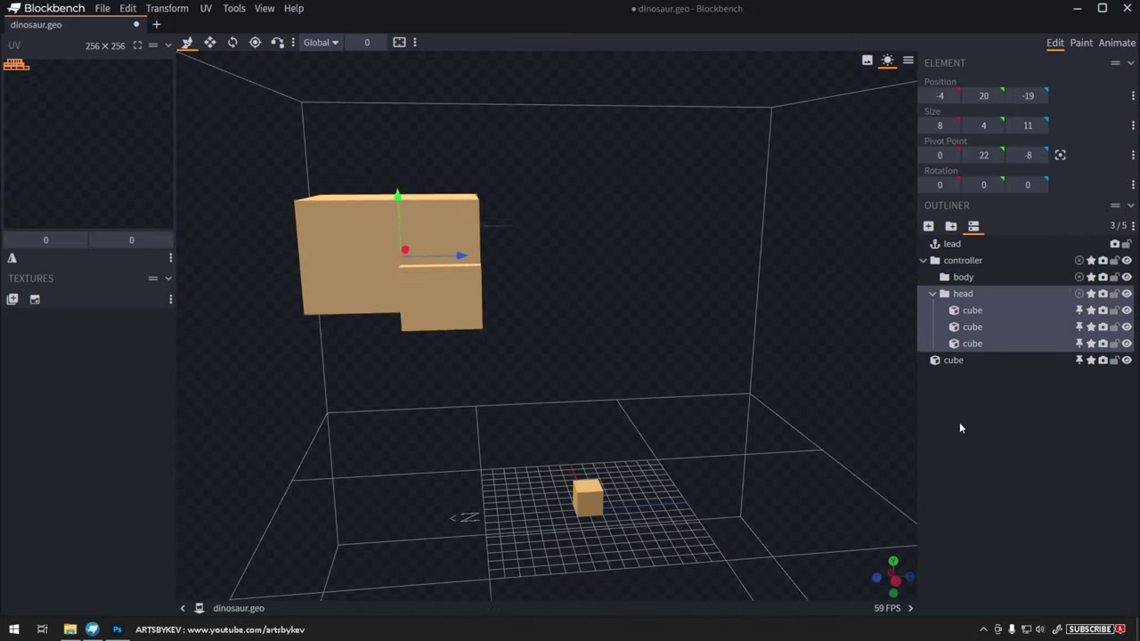
pyautogui.moveTo(962, 294); pyautogui.dragTo(960, 254)
pyautogui.moveTo(712, 409); pyautogui.dragTo(775, 414)
# - Duplicate the small cube on the grid, raise the copy behind the head and place a second copy below it for the neck
pyautogui.click(603, 490)
pyautogui.hotkey('ctrl', 'd')
pyautogui.moveTo(605, 433); pyautogui.dragTo(624, 307)
pyautogui.moveTo(750, 292); pyautogui.dragTo(668, 281)
pyautogui.scroll(3, 623, 285)
pyautogui.hotkey('ctrl', 'd')
pyautogui.moveTo(555, 265); pyautogui.dragTo(555, 312)
pyautogui.moveTo(472, 213); pyautogui.dragTo(505, 209)
# - Adjust the lower neck cube below the upper one and rotate it -45° about X
pyautogui.press('s')
pyautogui.moveTo(709, 334); pyautogui.dragTo(711, 358)
pyautogui.press('v')
pyautogui.moveTo(549, 344); pyautogui.dragTo(511, 438)
pyautogui.press('s')
pyautogui.click(235, 45)
pyautogui.moveTo(736, 339); pyautogui.dragTo(761, 323)
pyautogui.moveTo(690, 332); pyautogui.dragTo(649, 354)
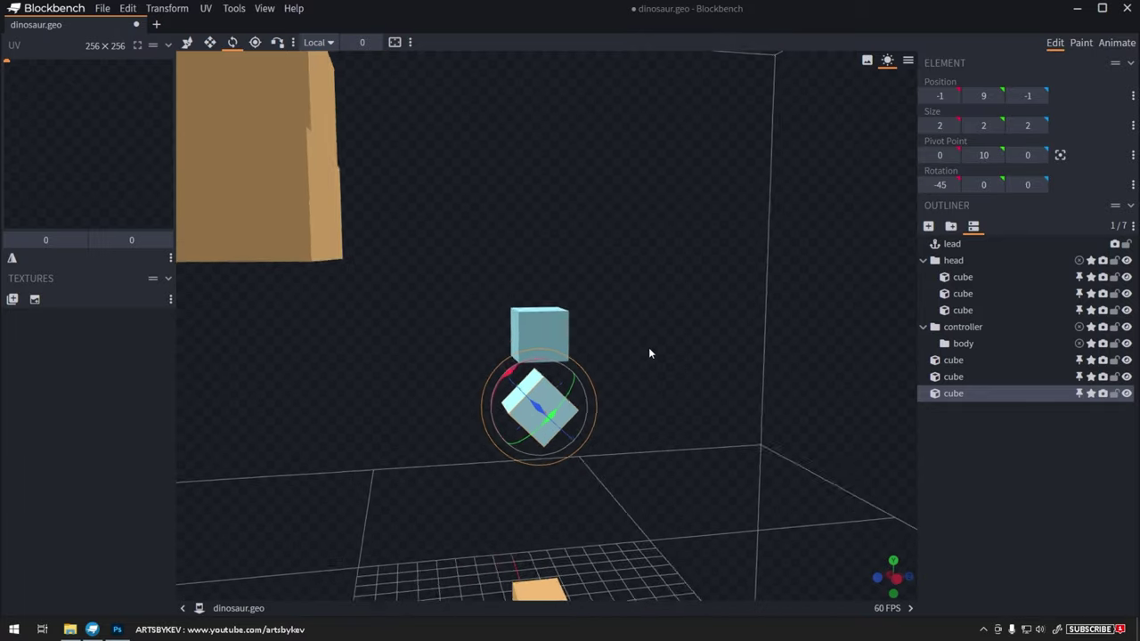
# - Enlarge the upper neck cube into a tall block and resize the angled lower cube to 4 × 3 × 3 to fit beneath it
pyautogui.press('s')
pyautogui.click(540, 333)
pyautogui.moveTo(541, 284); pyautogui.dragTo(542, 233)
pyautogui.click(564, 405)
pyautogui.press('v')
pyautogui.press('s')
pyautogui.moveTo(603, 201); pyautogui.dragTo(674, 282)
# - Duplicate the angled neck cube and place the copy so that it caps the top of the neck
pyautogui.click(516, 344)
pyautogui.keyDown('ctrl'); pyautogui.click(516, 420); pyautogui.keyUp('ctrl')
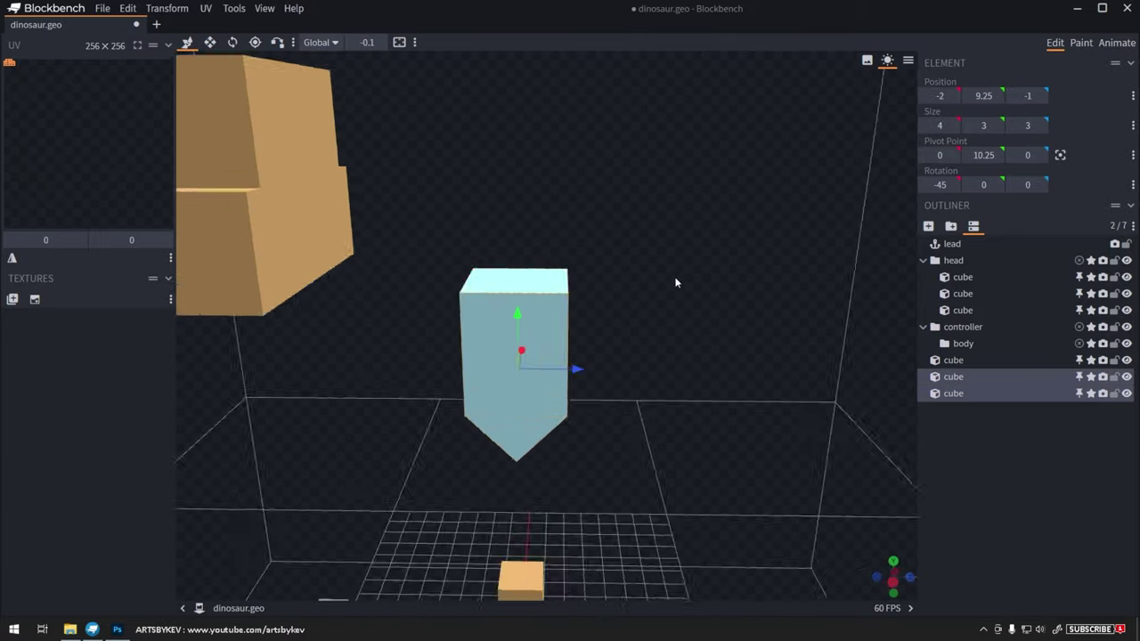
pyautogui.click(572, 383)
pyautogui.press('s')
pyautogui.hotkey('ctrl', 'd')
pyautogui.press('v')
# - Create a group named neck holding the three neck cubes and place it above the head group in the outliner
pyautogui.click(953, 227)
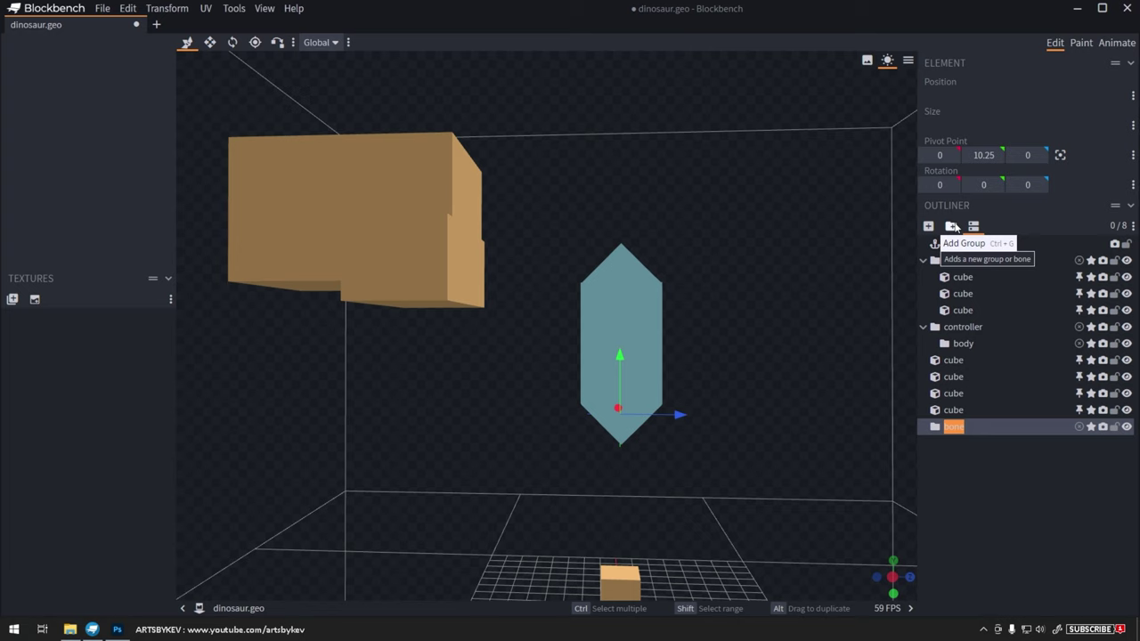
pyautogui.moveTo(952, 377); pyautogui.dragTo(960, 261)
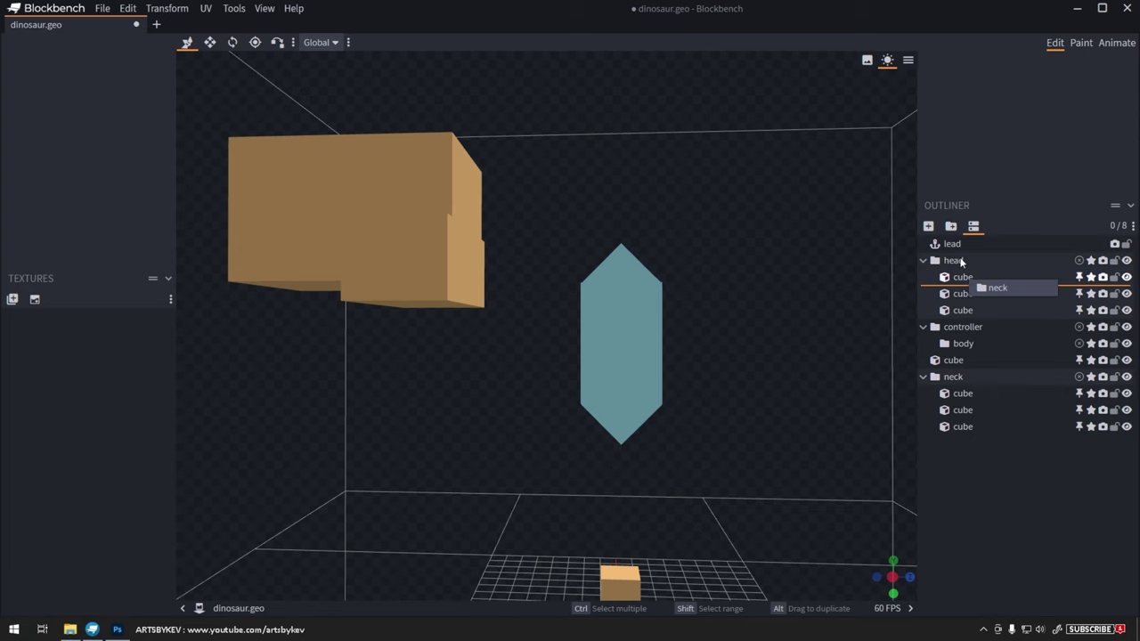
pyautogui.moveTo(617, 214); pyautogui.dragTo(636, 225, button='right')
# - Move the head group 8 units back and 5 units down against the neck, and nest it inside the neck group
pyautogui.click(955, 327)
pyautogui.moveTo(445, 239); pyautogui.dragTo(594, 268)
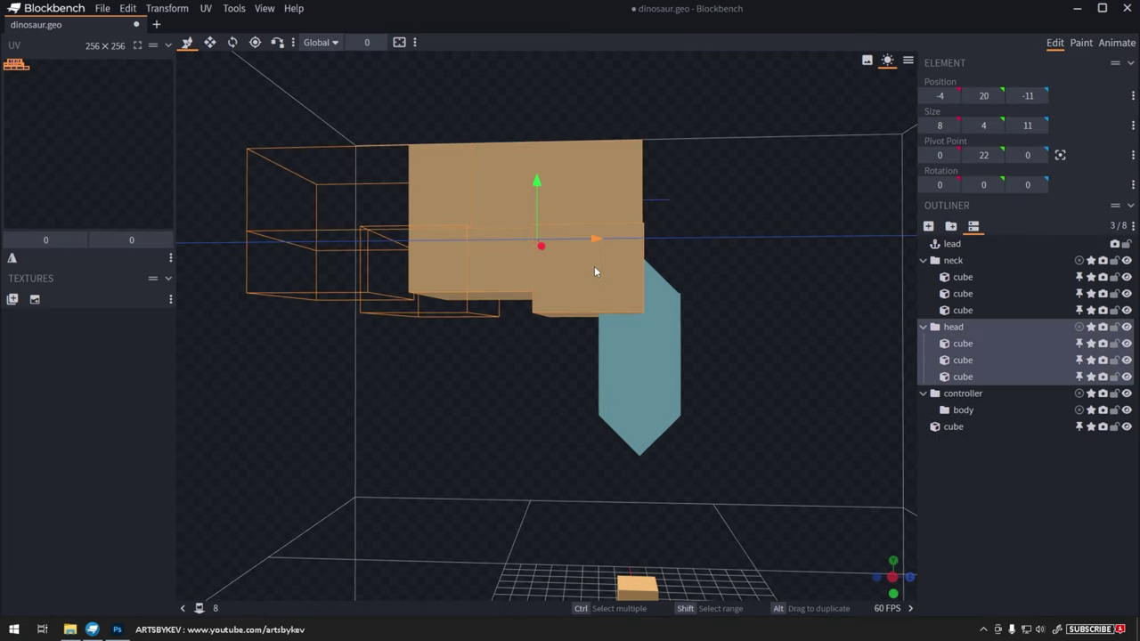
pyautogui.moveTo(540, 198); pyautogui.dragTo(558, 298)
pyautogui.moveTo(737, 219); pyautogui.dragTo(723, 244)
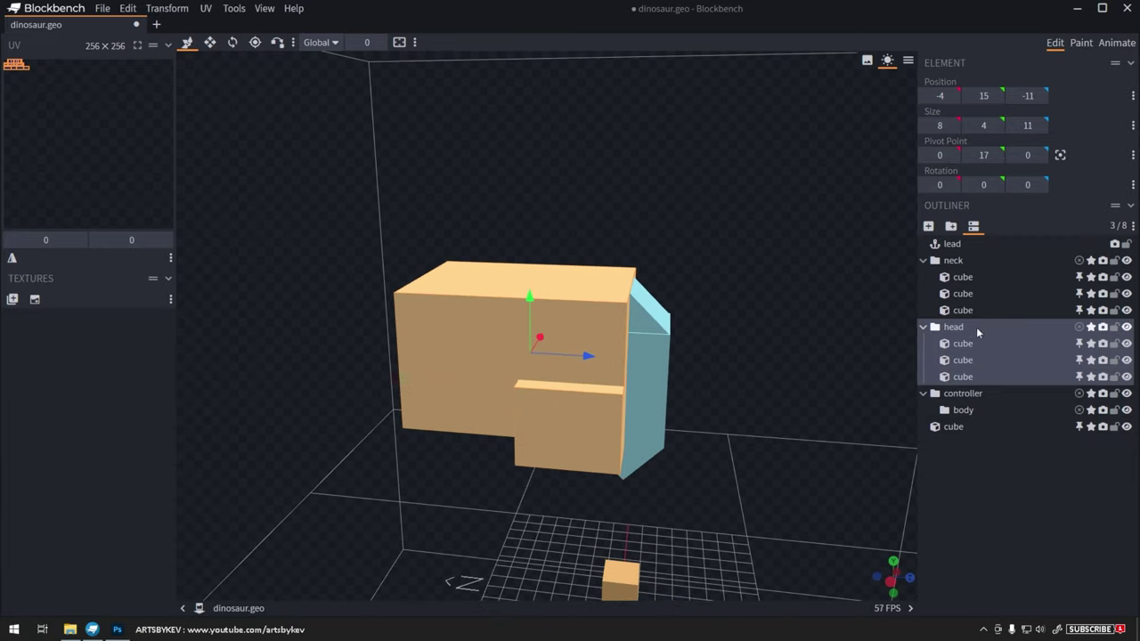
pyautogui.moveTo(976, 328); pyautogui.dragTo(966, 262)
pyautogui.moveTo(804, 348); pyautogui.dragTo(821, 328)
# - Switch to Animate mode and create a new animation named test
pyautogui.click(1116, 43)
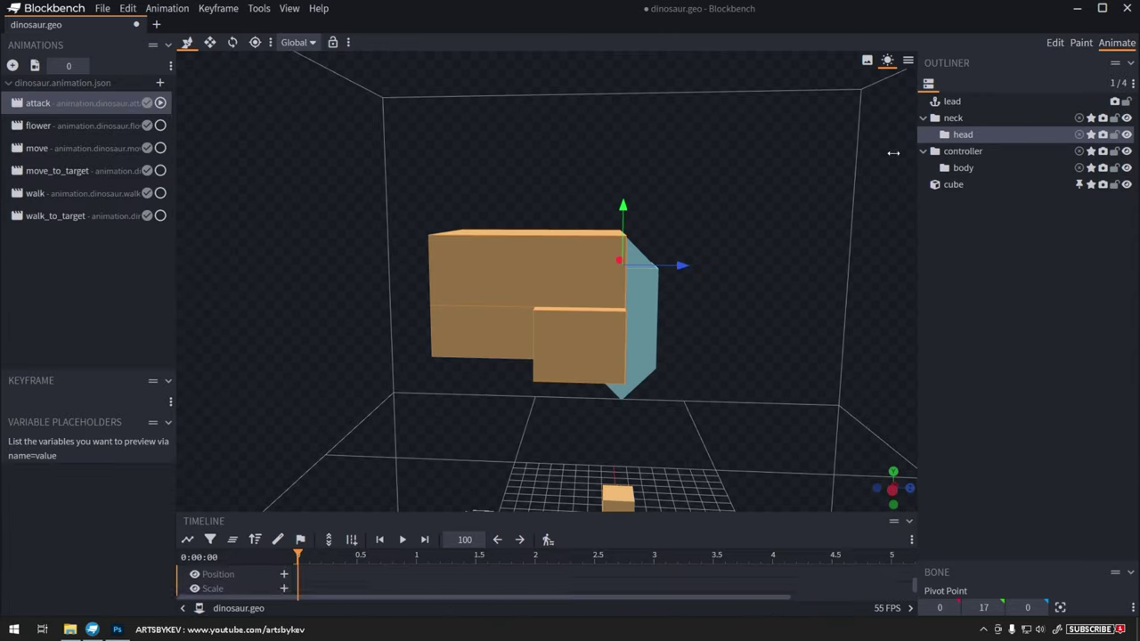
pyautogui.moveTo(891, 152); pyautogui.dragTo(323, 339)
pyautogui.click(10, 68)
pyautogui.hotkey('ctrl', 'a')
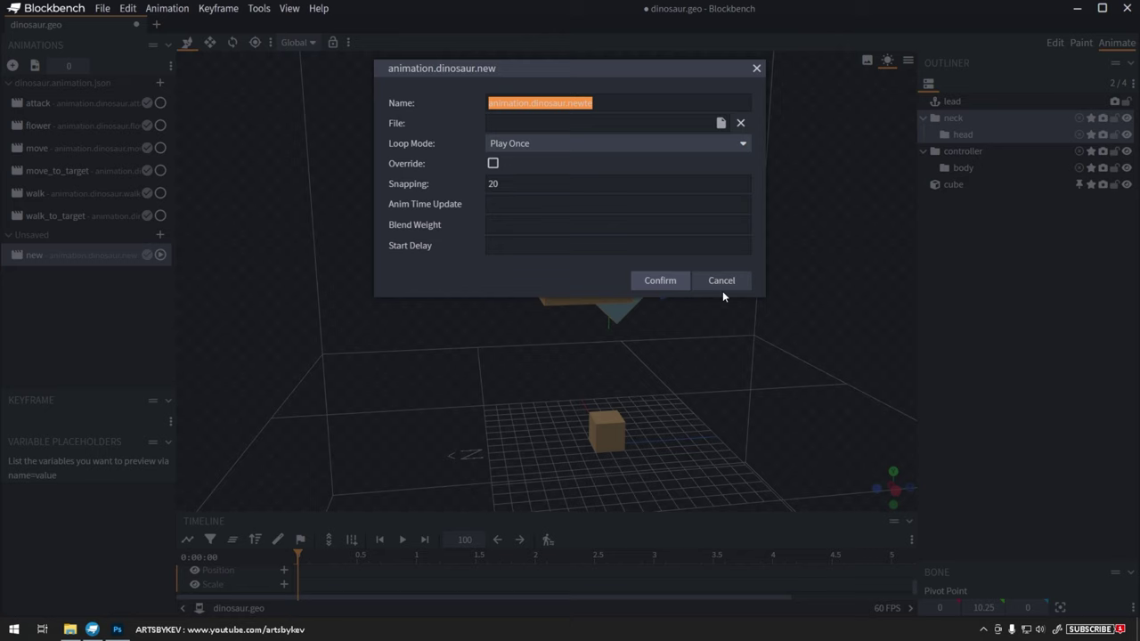
pyautogui.write('test')
pyautogui.press('Return')
# - Rotate the neck bone in the test animation to try out how the head and neck move
pyautogui.moveTo(794, 309); pyautogui.dragTo(767, 309)
pyautogui.press('r')
pyautogui.click(578, 208)
pyautogui.moveTo(585, 237); pyautogui.dragTo(628, 254)
pyautogui.moveTo(673, 247); pyautogui.dragTo(628, 172)
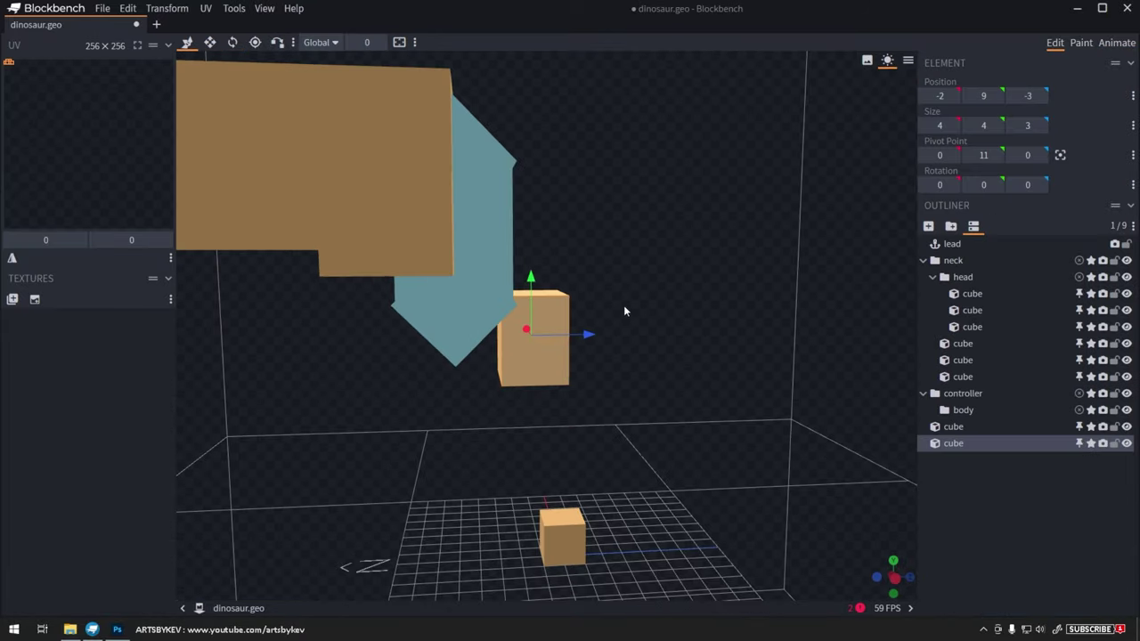
# - Duplicate the last tail segment at the tail's end and delete the surplus tail groups, keeping tail, tail2, tail4 and tail7
pyautogui.moveTo(623, 308); pyautogui.dragTo(579, 339)
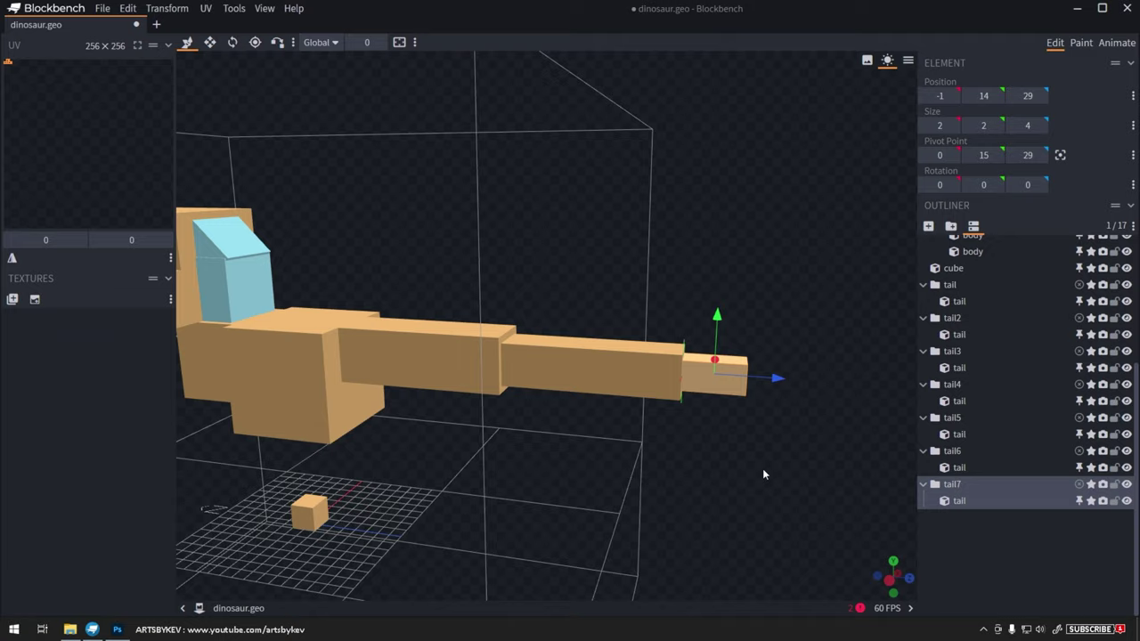
pyautogui.hotkey('ctrl', 'd')
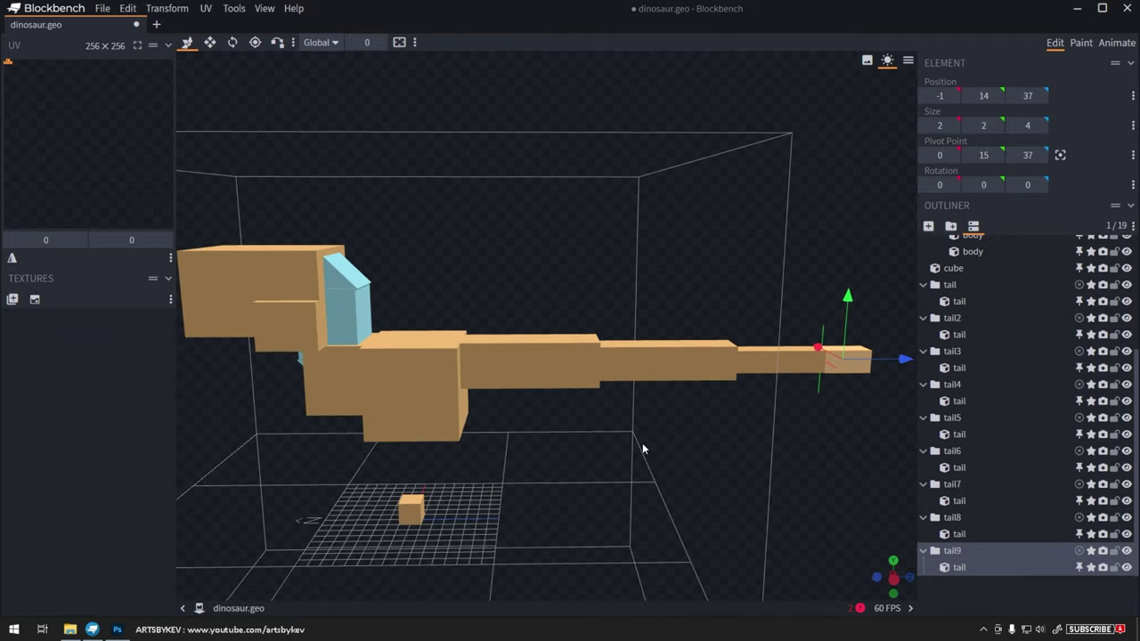
pyautogui.press('Delete')
pyautogui.hotkey('ctrl', 'z')
pyautogui.press('Delete')
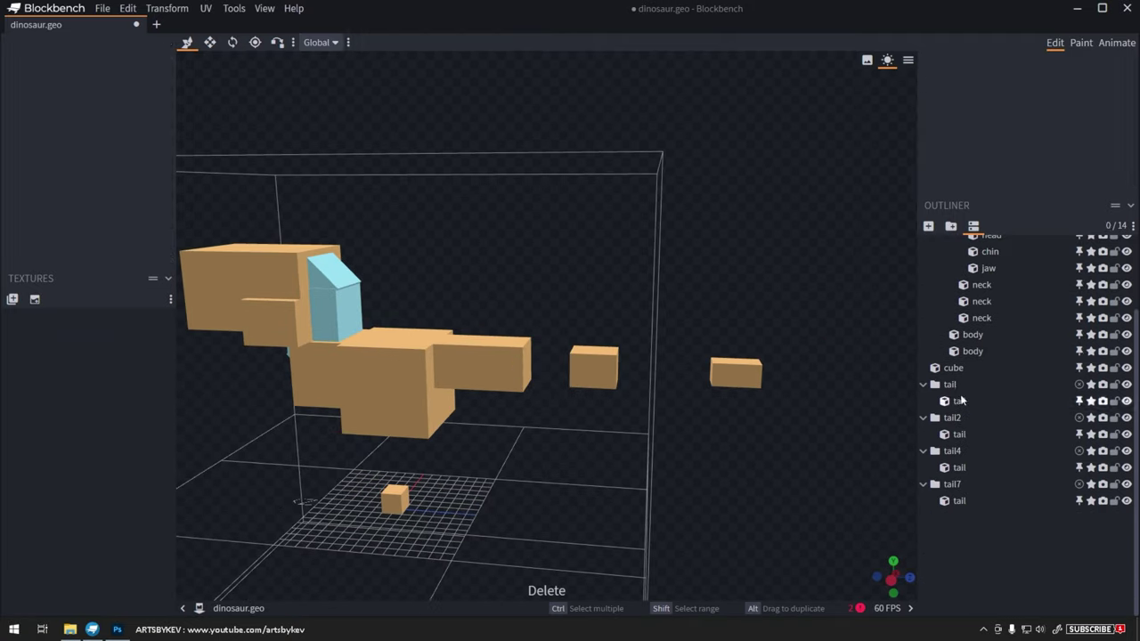
# - Duplicate the spike along the back and onto the tail segments, making the one on the last segment 1 × 1 × 2
pyautogui.hotkey('ctrl', 'd')
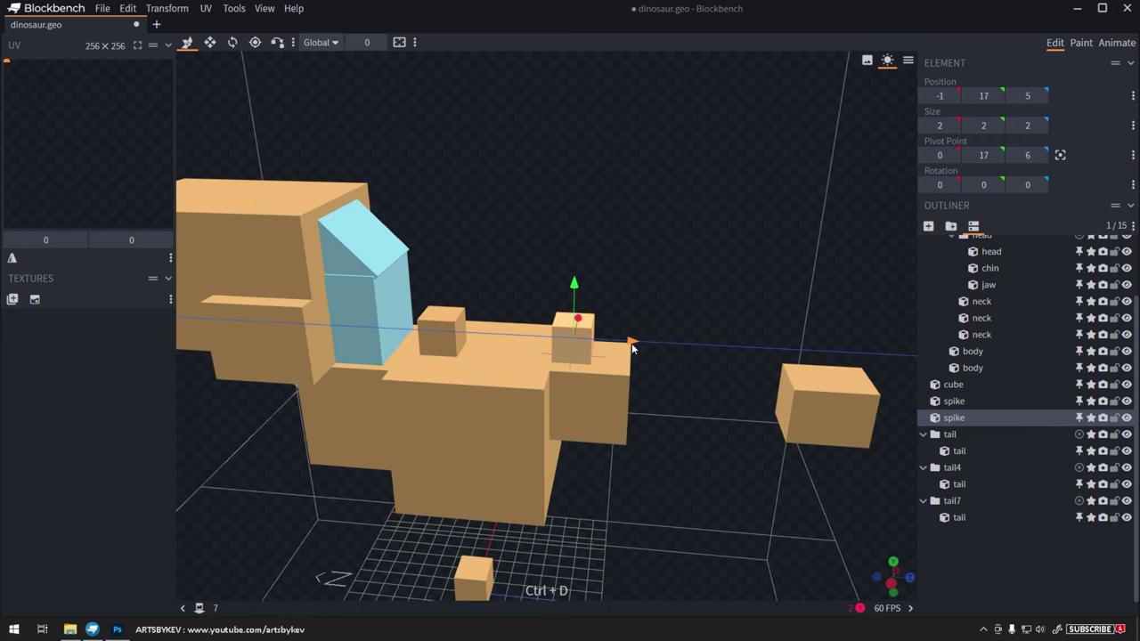
pyautogui.hotkey('ctrl', 'd')
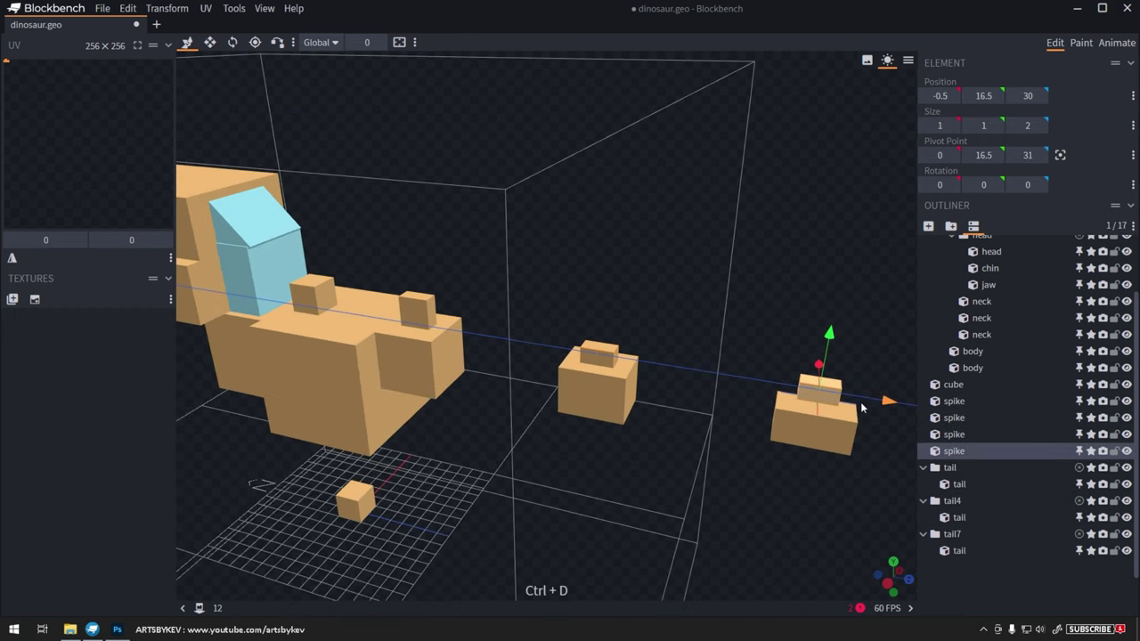
# - Duplicate the 8 × 4 × 11 head block and raise the copy 4 units
pyautogui.hotkey('ctrl', 'd')
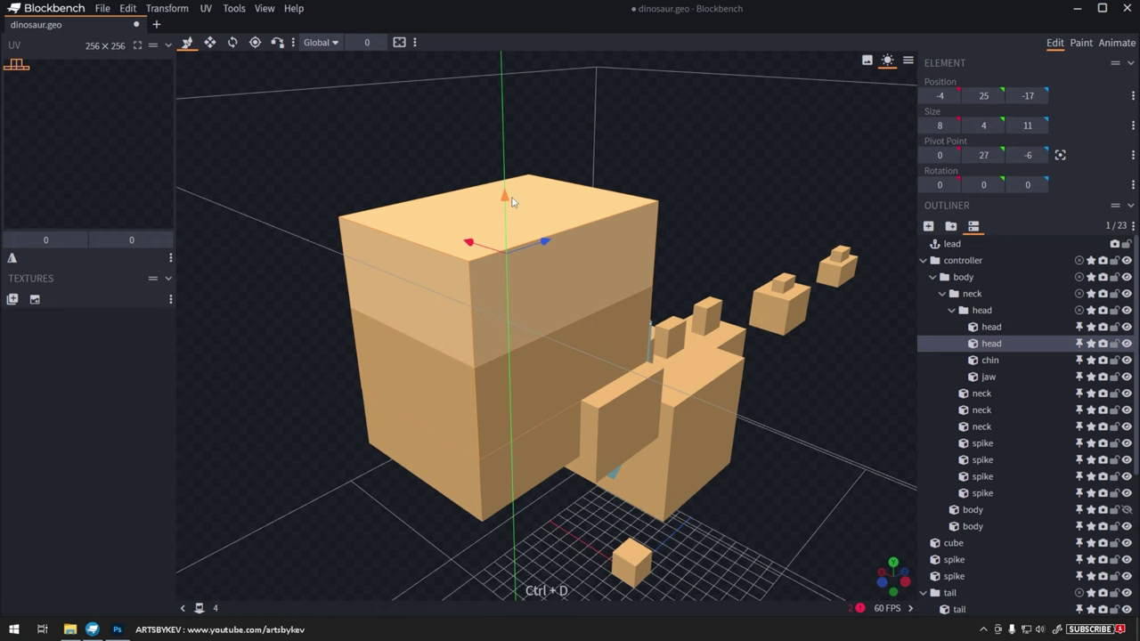
pyautogui.moveTo(649, 310); pyautogui.dragTo(686, 287)
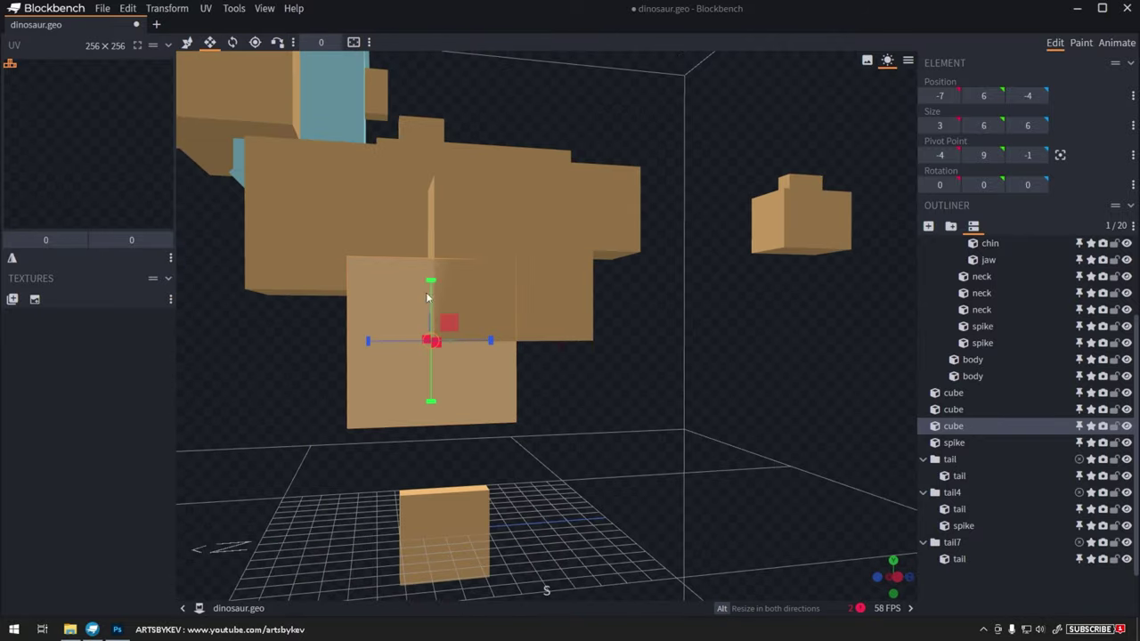
# - Shrink the lower leg cube to 3 × 3 × 3, rotate it and stretch it into the angled part of the left leg
pyautogui.moveTo(427, 298); pyautogui.dragTo(378, 379)
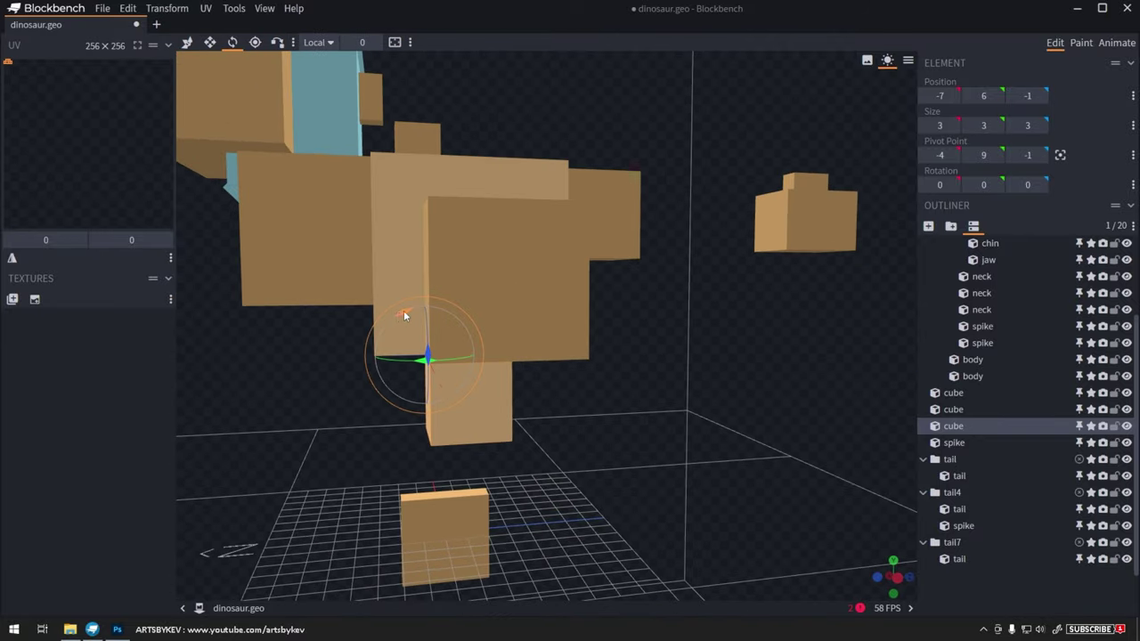
pyautogui.moveTo(404, 310); pyautogui.dragTo(428, 305)
pyautogui.press('s')
pyautogui.moveTo(474, 361); pyautogui.dragTo(498, 323)
pyautogui.moveTo(435, 443); pyautogui.dragTo(463, 365)
pyautogui.moveTo(496, 304); pyautogui.dragTo(618, 400)
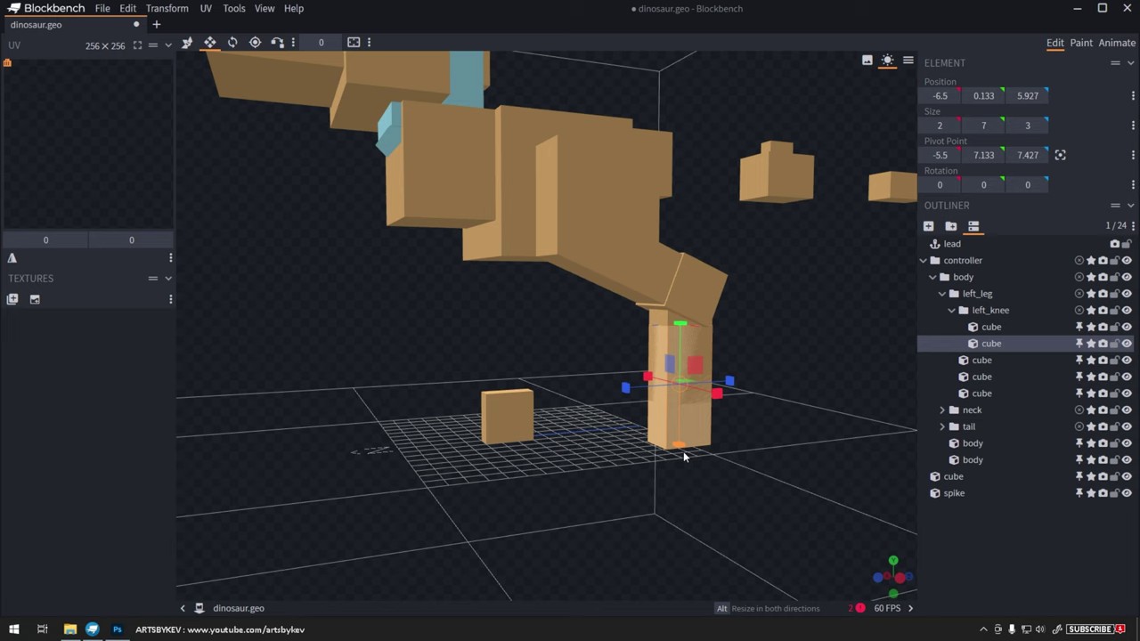
# - Shorten the copied shin cube at the bottom of the left knee group to 2 × 3 × 3 for the ankle
pyautogui.moveTo(684, 457); pyautogui.dragTo(683, 422)
pyautogui.press('v')
pyautogui.moveTo(680, 308); pyautogui.dragTo(681, 342)
pyautogui.press('s')
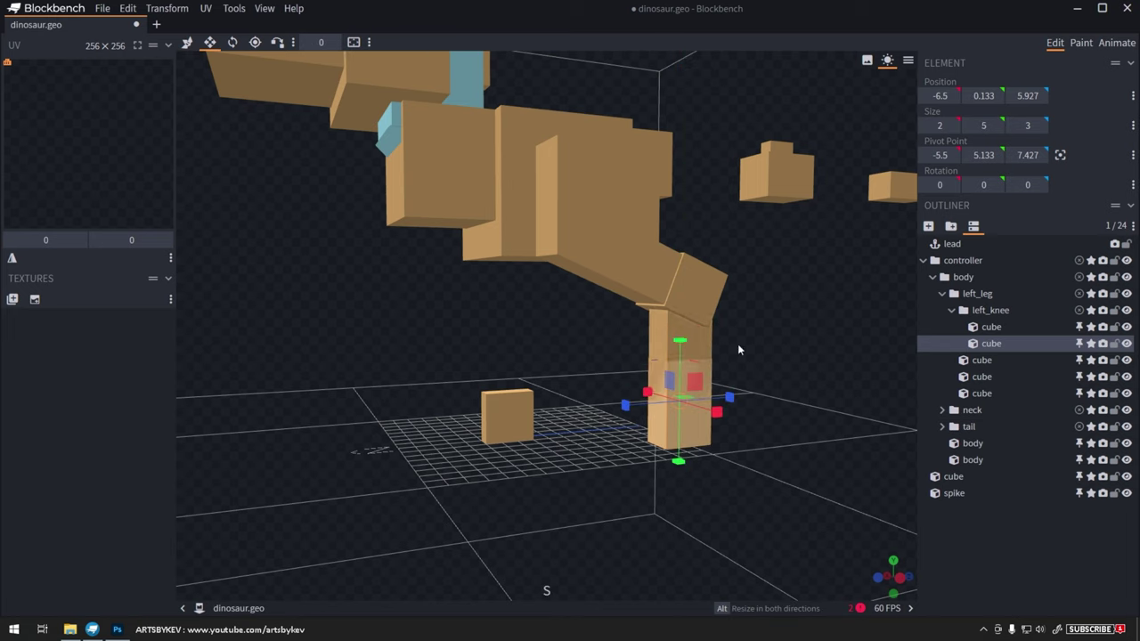
pyautogui.moveTo(684, 433); pyautogui.dragTo(682, 419)
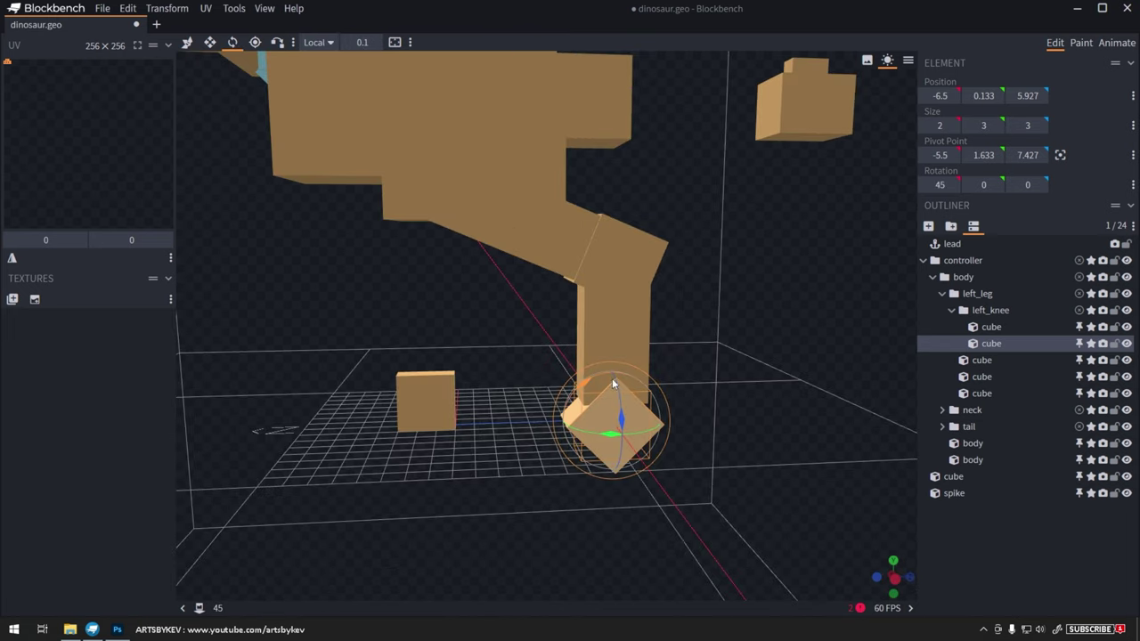
# - Adjust the lower end of the shin and move the 45° rotated ankle cube to meet it
pyautogui.click(616, 347)
pyautogui.press('s')
pyautogui.moveTo(617, 376); pyautogui.dragTo(617, 399)
pyautogui.click(618, 419)
pyautogui.press('v')
pyautogui.moveTo(644, 436)
pyautogui.mouseDown()
pyautogui.moveTo(613, 469)
pyautogui.moveTo(657, 446)
pyautogui.moveTo(682, 407)
pyautogui.moveTo(642, 455)
pyautogui.mouseUp()
# - Duplicate the ankle cube, reset the copy's rotation to 0 and reshape it into a low foot extending forward
pyautogui.hotkey('ctrl', 'd')
pyautogui.press('r')
pyautogui.press('s')
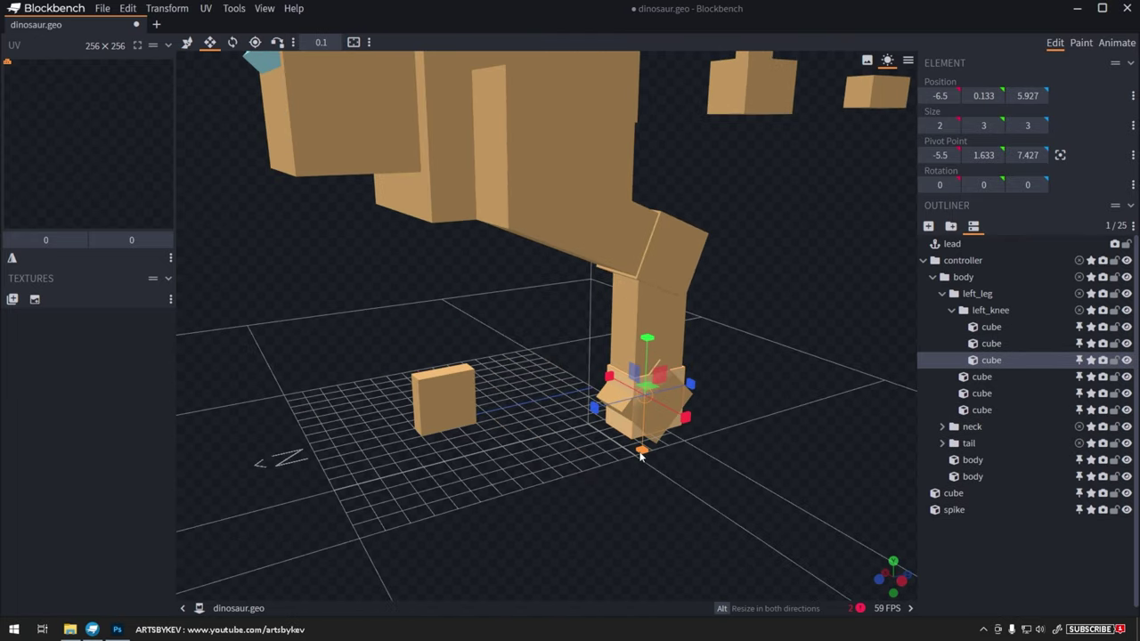
pyautogui.moveTo(647, 337); pyautogui.dragTo(646, 368)
pyautogui.moveTo(594, 428); pyautogui.dragTo(536, 441)
pyautogui.moveTo(660, 408); pyautogui.dragTo(631, 445)
pyautogui.moveTo(544, 441)
pyautogui.mouseDown()
pyautogui.moveTo(566, 438)
pyautogui.moveTo(554, 442)
pyautogui.mouseUp()
pyautogui.moveTo(606, 366); pyautogui.dragTo(607, 350)
pyautogui.press('v')
pyautogui.moveTo(799, 439); pyautogui.dragTo(783, 427)
pyautogui.moveTo(565, 325)
pyautogui.mouseDown()
pyautogui.moveTo(565, 349)
pyautogui.moveTo(565, 331)
pyautogui.mouseUp()
pyautogui.press('v')
# - Move the upright cube from the grid onto the front of the left foot as a claw and adjust its pivot
pyautogui.moveTo(419, 386); pyautogui.dragTo(505, 442)
pyautogui.click(441, 405)
pyautogui.moveTo(552, 434); pyautogui.dragTo(609, 425)
pyautogui.moveTo(670, 490)
pyautogui.mouseDown()
pyautogui.moveTo(776, 494)
pyautogui.moveTo(712, 481)
pyautogui.moveTo(682, 494)
pyautogui.mouseUp()
pyautogui.press('p')
pyautogui.click(210, 42)
pyautogui.hotkey('ctrl', 'd')
pyautogui.moveTo(473, 415); pyautogui.dragTo(487, 426)
pyautogui.click(233, 42)
pyautogui.moveTo(586, 505); pyautogui.dragTo(602, 499)
pyautogui.press('v')
pyautogui.moveTo(699, 476); pyautogui.dragTo(587, 470)
pyautogui.hotkey('ctrl', 'z')
pyautogui.hotkey('ctrl', 'z')
pyautogui.hotkey('ctrl', 'z')
# - Reposition the claw on the foot, place a duplicate beside it and rotate the duplicate 22.5° about Y
pyautogui.moveTo(493, 409); pyautogui.dragTo(520, 407)
pyautogui.moveTo(504, 506); pyautogui.dragTo(575, 524)
pyautogui.hotkey('ctrl', 'd')
pyautogui.moveTo(464, 406); pyautogui.dragTo(494, 415)
pyautogui.click(233, 44)
pyautogui.moveTo(554, 482); pyautogui.dragTo(571, 479)
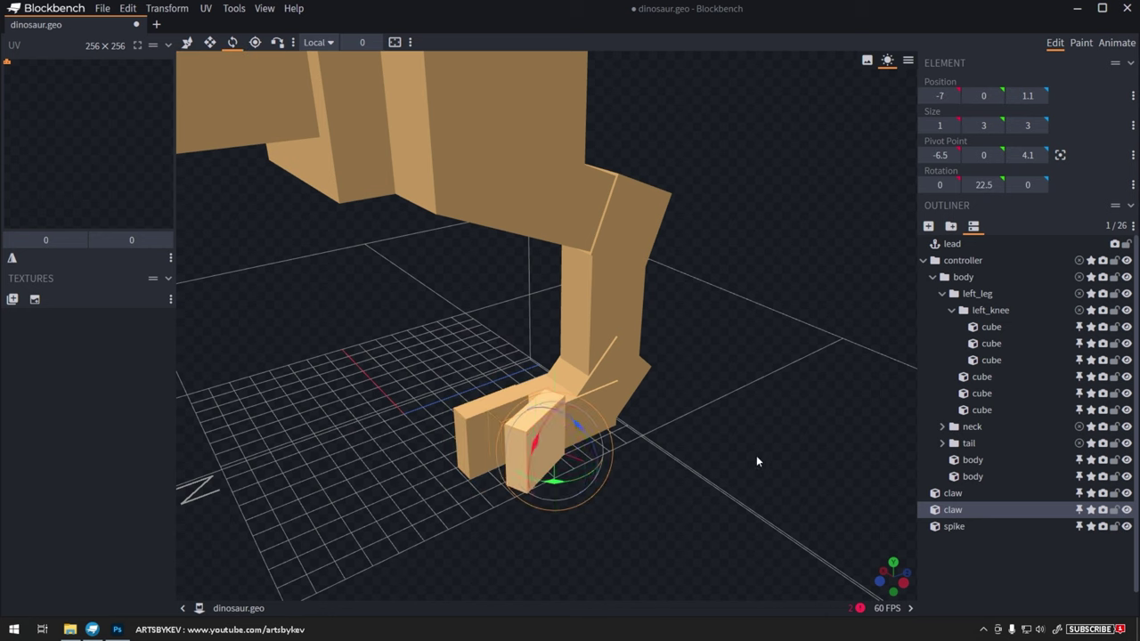
# - Duplicate the angled claw and flip the copy for the opposite side of the foot
pyautogui.press('v')
pyautogui.moveTo(757, 461); pyautogui.dragTo(785, 473)
pyautogui.hotkey('ctrl', 'd')
pyautogui.click(166, 9)
pyautogui.moveTo(171, 59)
pyautogui.click(259, 60)
# - Build the left arm from small cubes in front of the body and rotate its end cube -22.5° about Y
pyautogui.moveTo(344, 308); pyautogui.dragTo(492, 403)
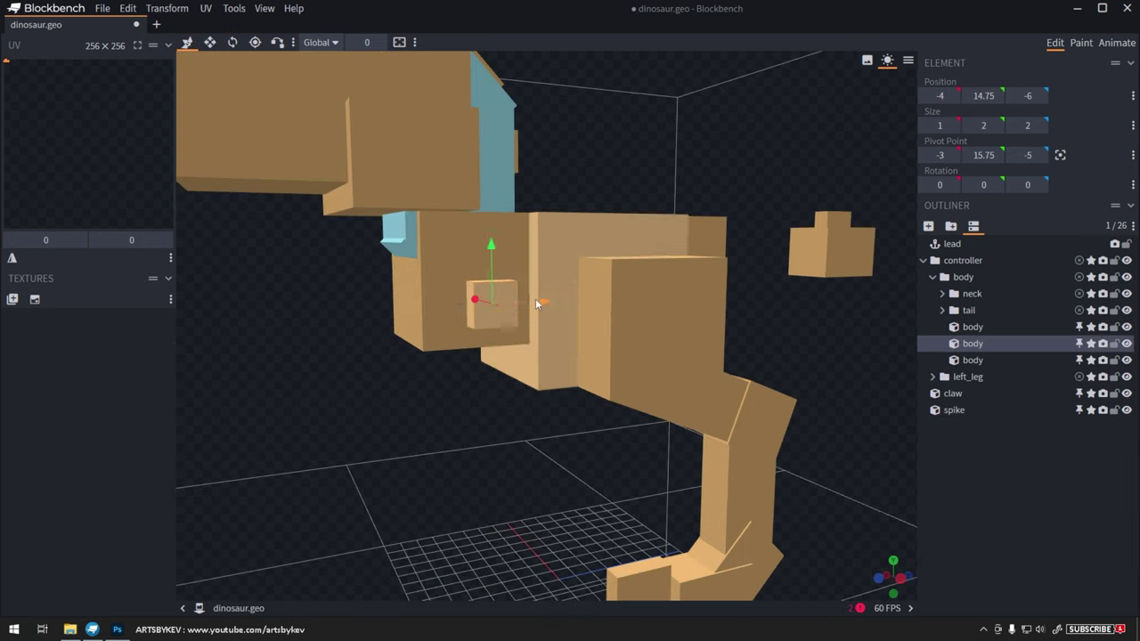
pyautogui.press('s')
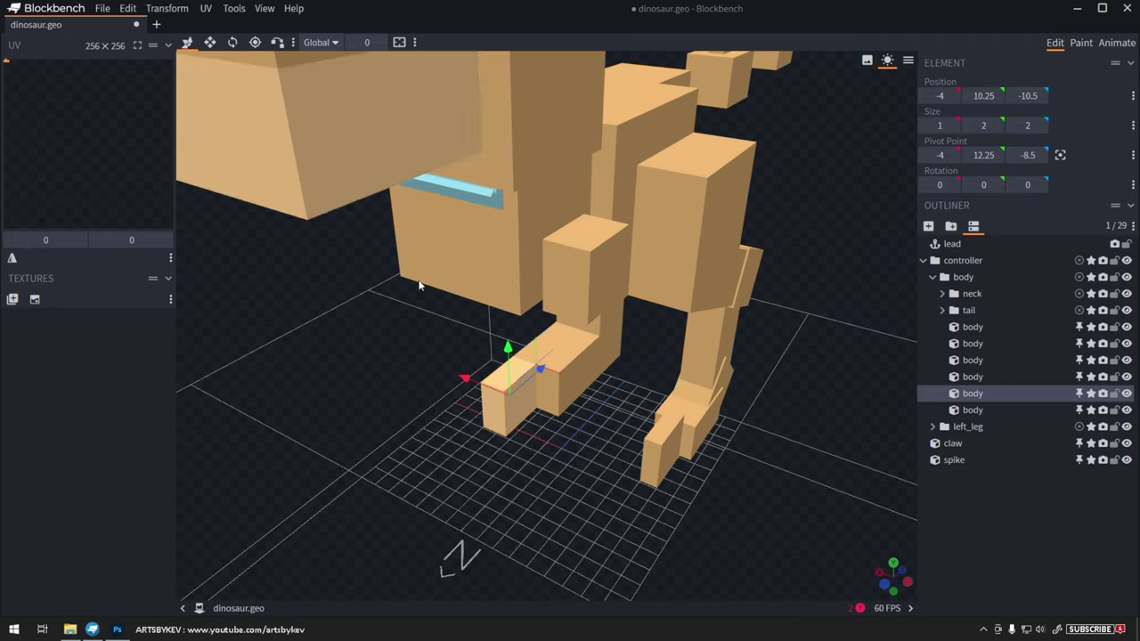
pyautogui.press('r')
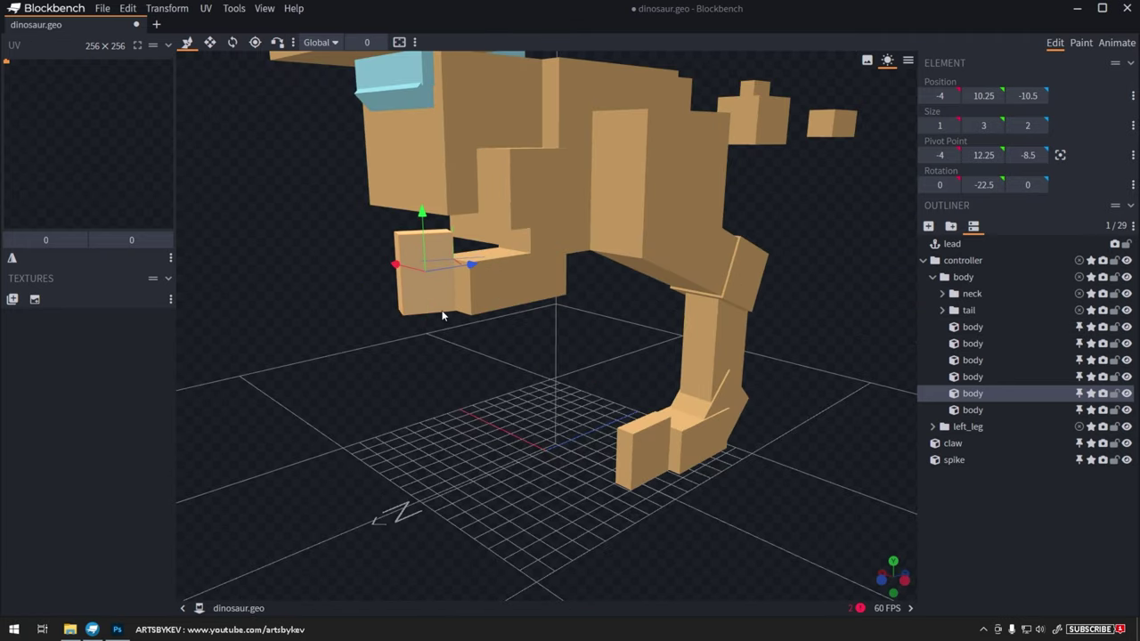
pyautogui.moveTo(442, 315); pyautogui.dragTo(455, 282)
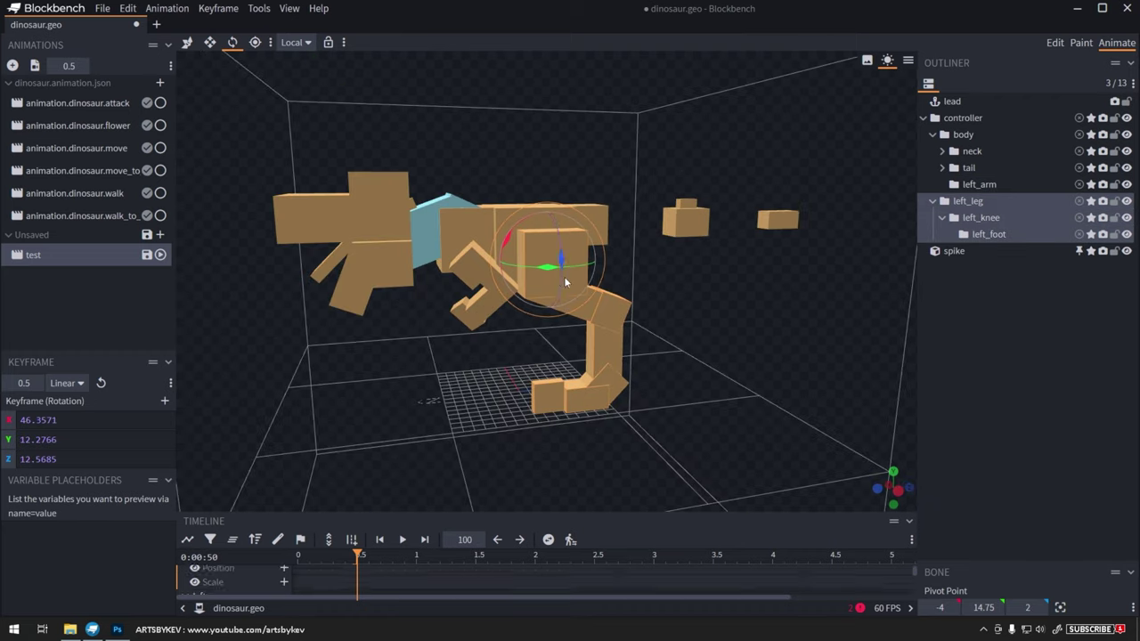
# - Pose the left leg at 0.5 s in the test animation, rotating the left foot 55° about X
pyautogui.moveTo(563, 276); pyautogui.dragTo(557, 365)
pyautogui.click(552, 329)
pyautogui.moveTo(739, 412); pyautogui.dragTo(758, 406)
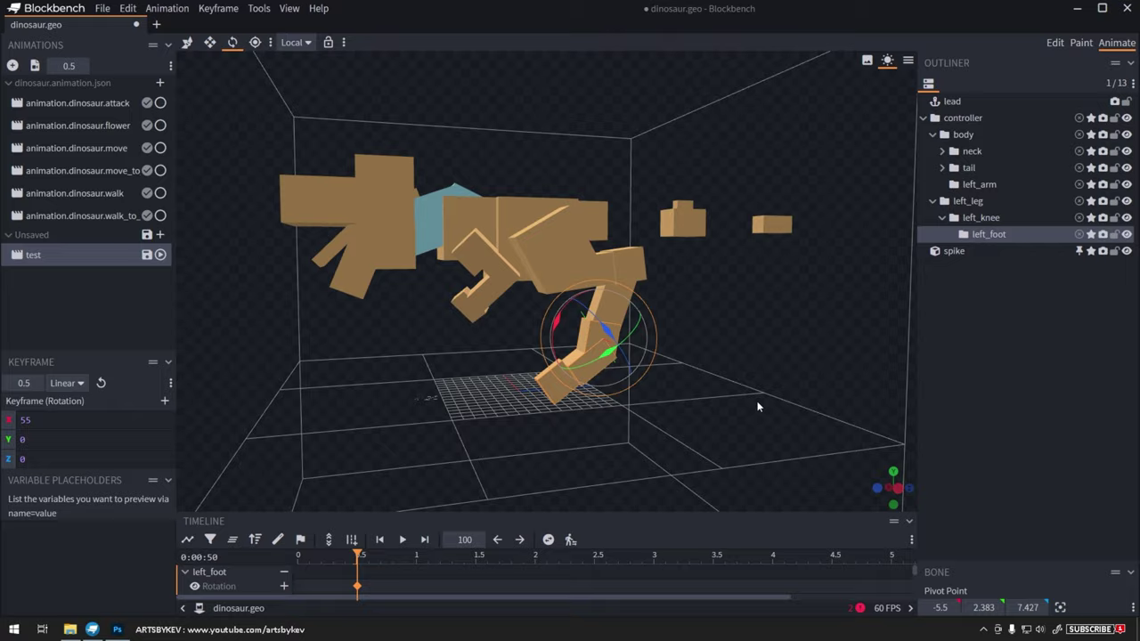
pyautogui.moveTo(615, 409)
pyautogui.mouseDown()
pyautogui.moveTo(740, 422)
pyautogui.moveTo(637, 409)
pyautogui.mouseUp()
pyautogui.scroll(-3, 738, 395)
pyautogui.click(738, 394)
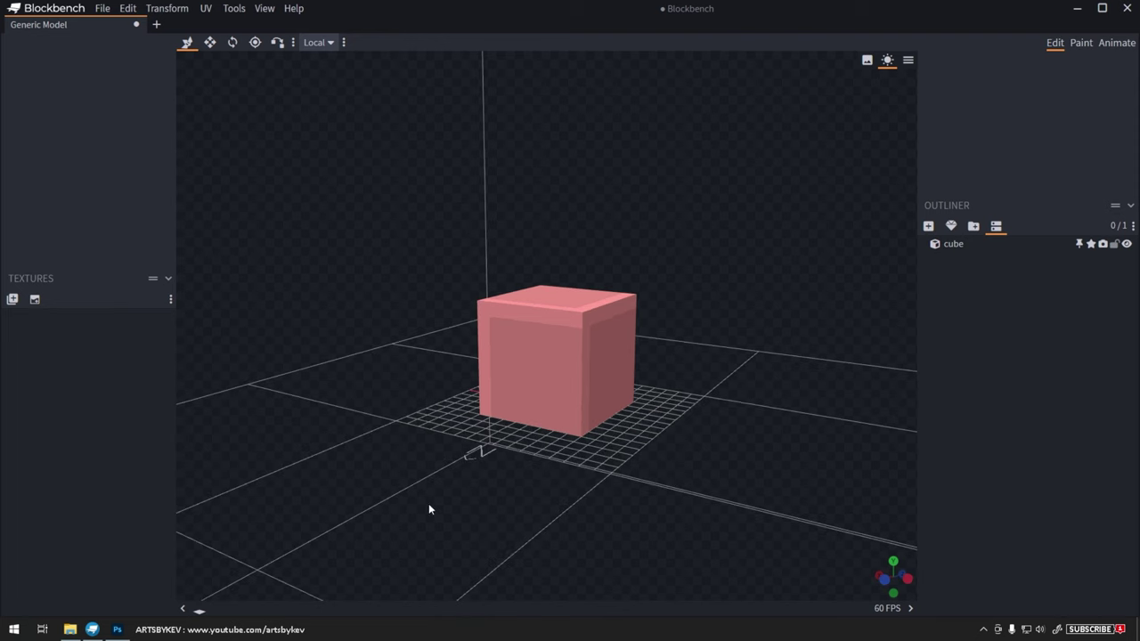
# - Generate a 16x texture template named "texture" for the cube in the Generic Model project and undo it
pyautogui.click(559, 377)
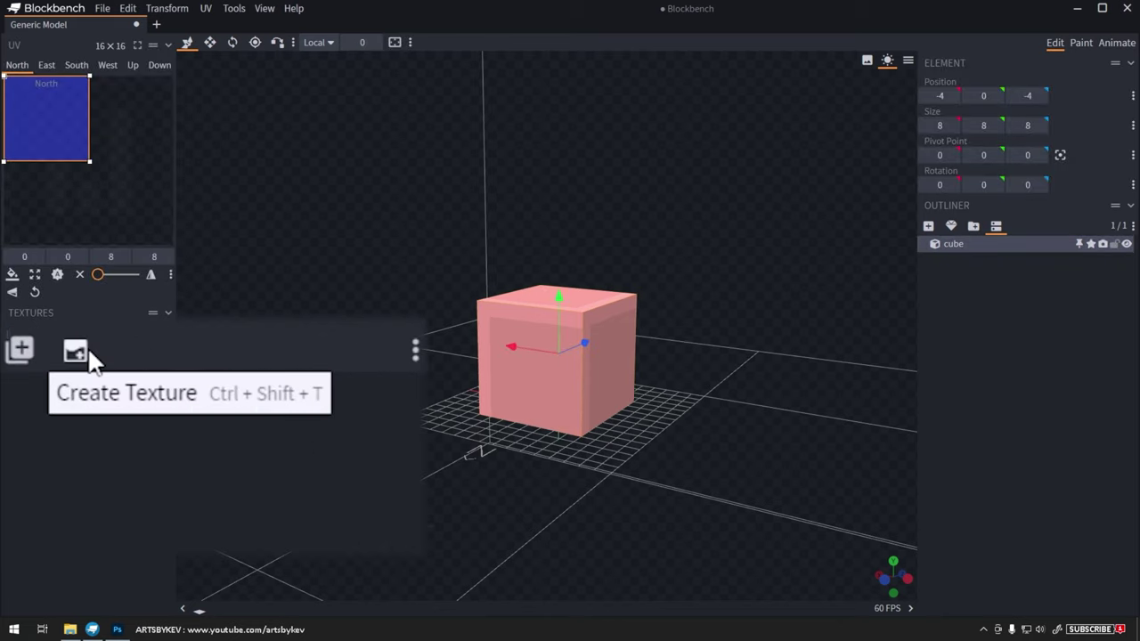
pyautogui.click(36, 333)
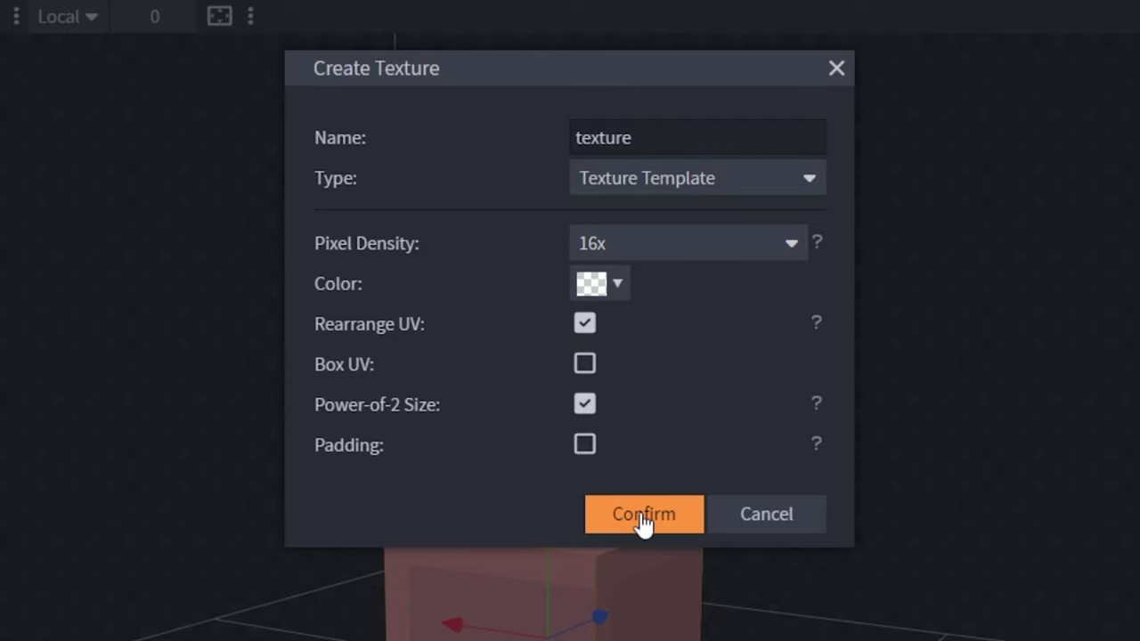
pyautogui.click(644, 517)
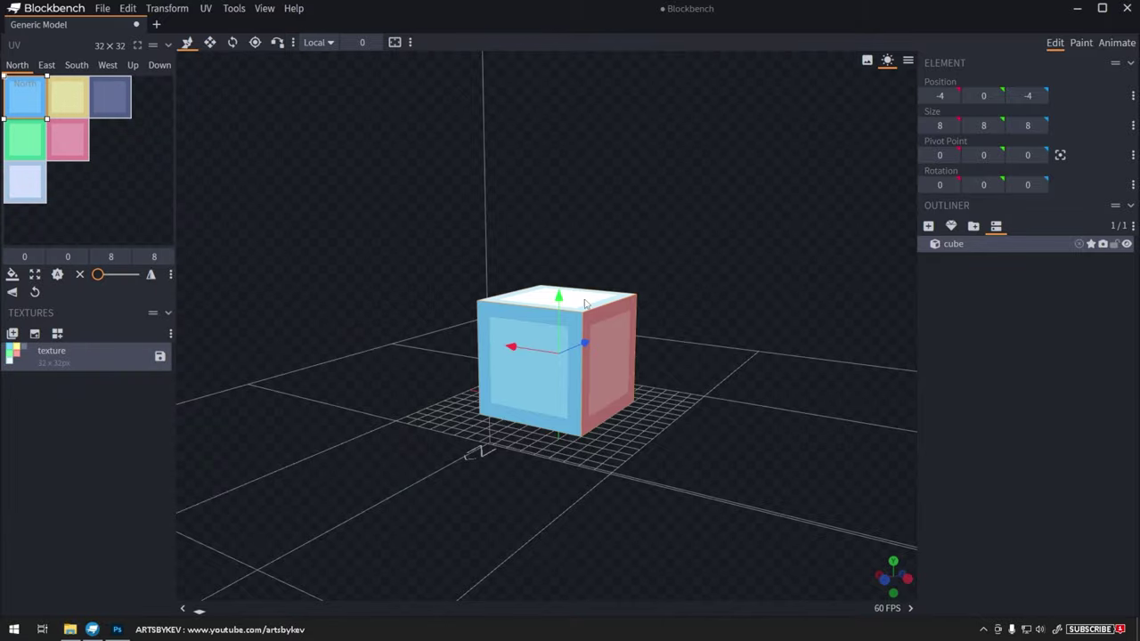
pyautogui.moveTo(643, 308); pyautogui.dragTo(708, 332)
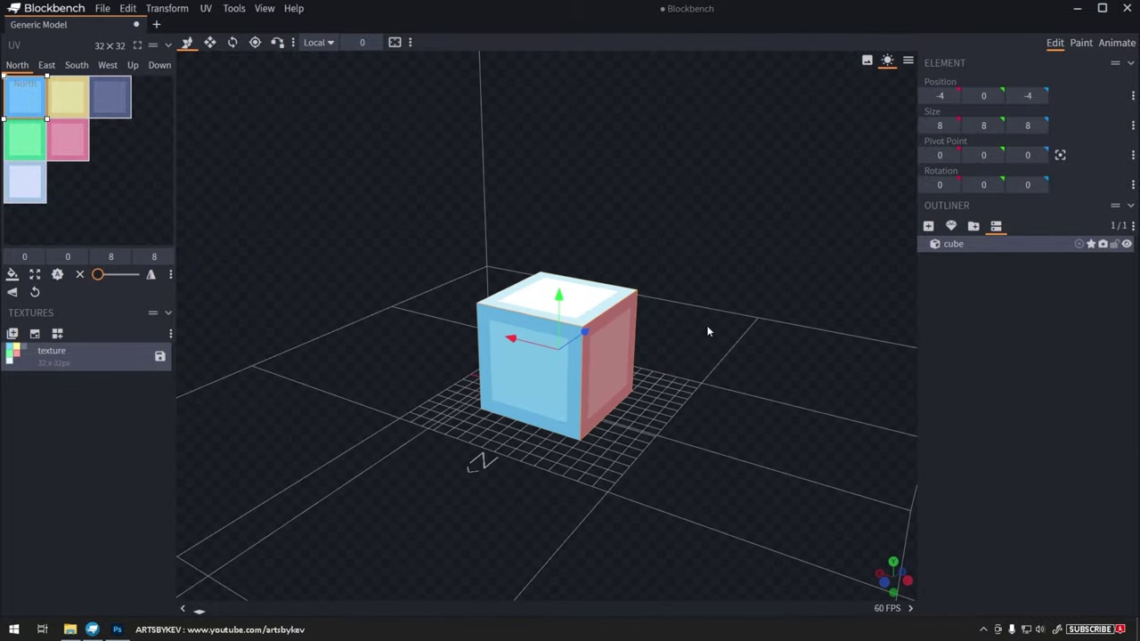
pyautogui.hotkey('ctrl', 'z')
pyautogui.moveTo(710, 407); pyautogui.dragTo(725, 400)
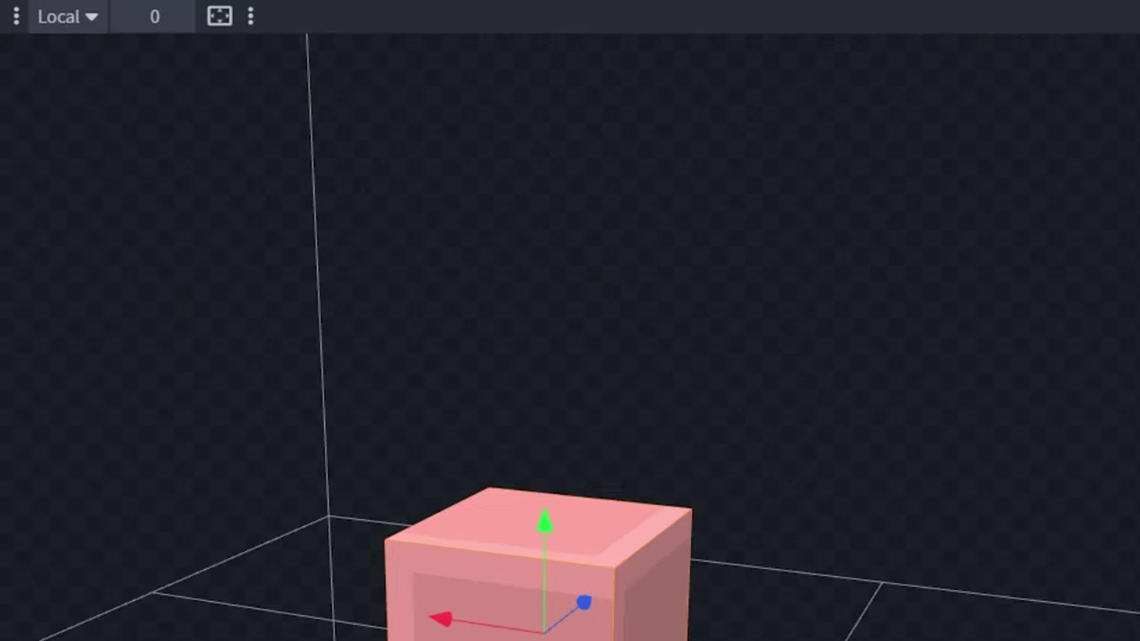
# - Create a blank 16 × 16 texture named "texture"
pyautogui.click(35, 334)
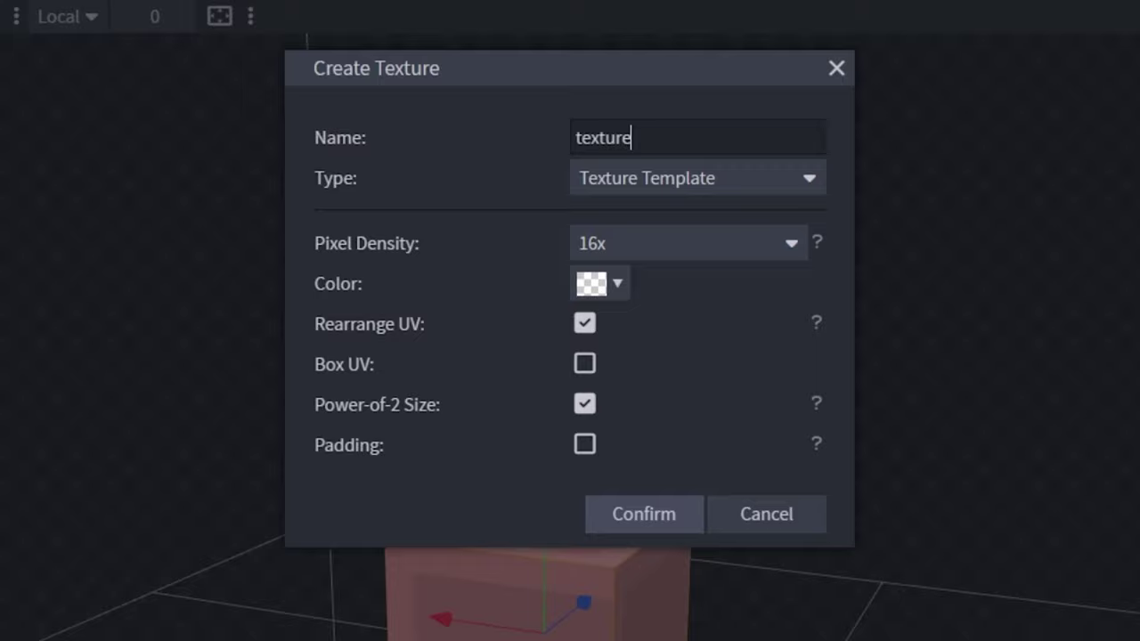
pyautogui.click(650, 183)
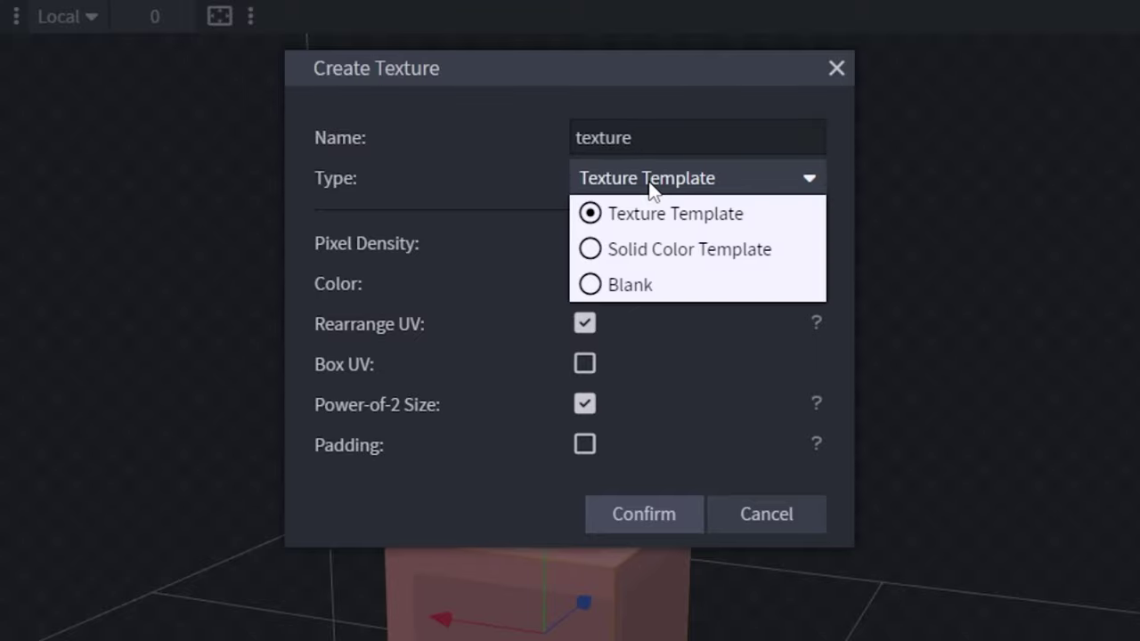
pyautogui.click(633, 287)
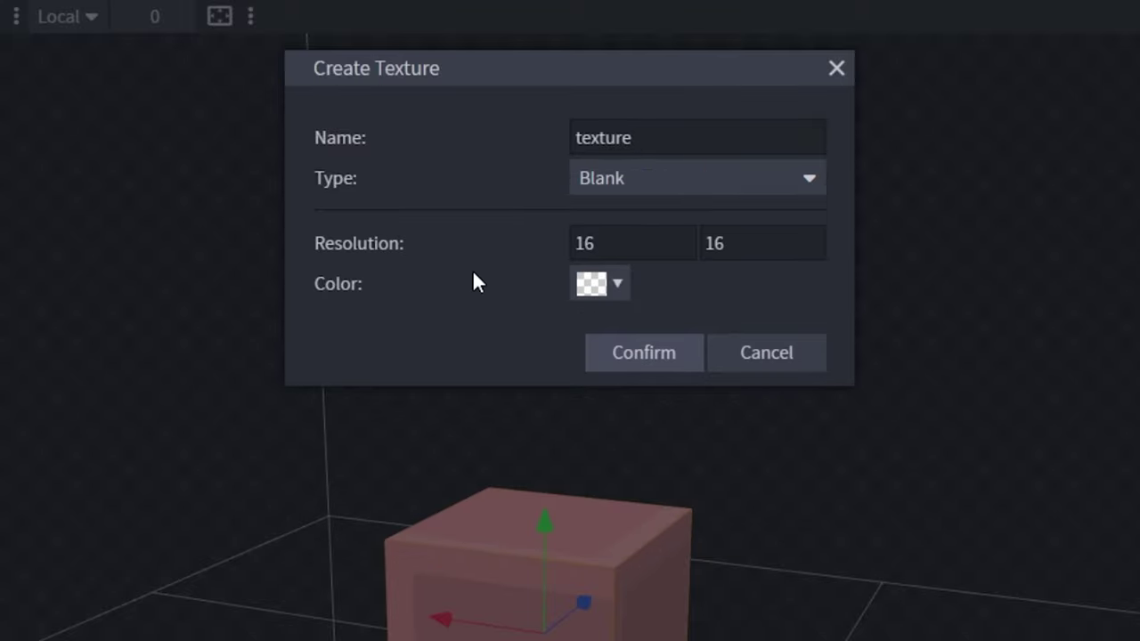
pyautogui.click(629, 357)
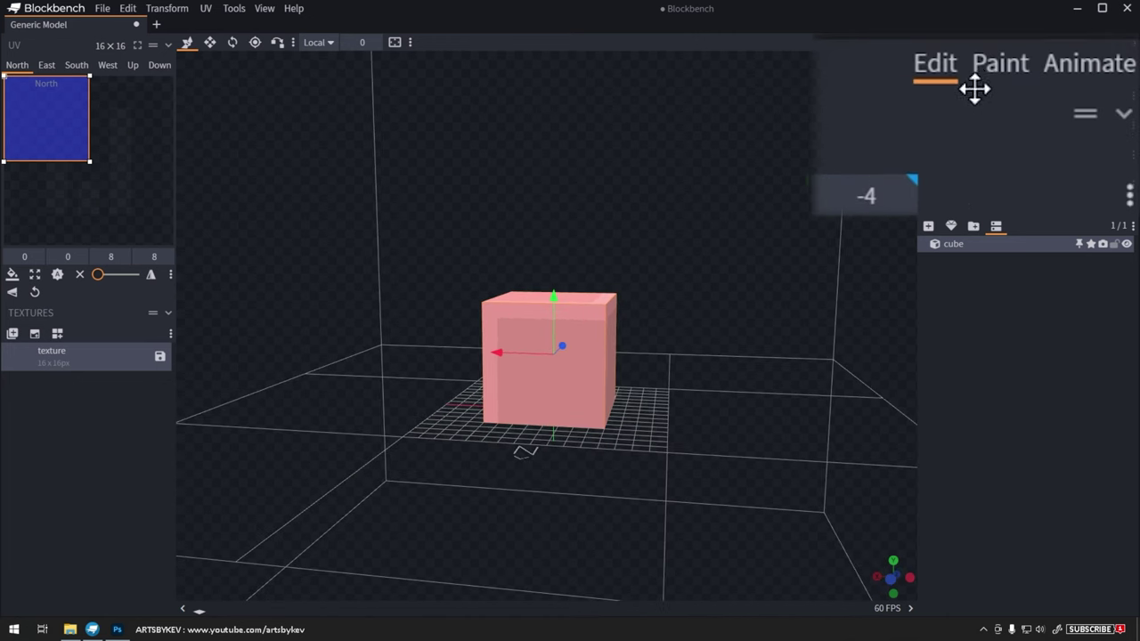
# - Try to paint on the cube in Paint mode without the blank texture applied to it
pyautogui.click(1071, 45)
pyautogui.scroll(3, 378, 323)
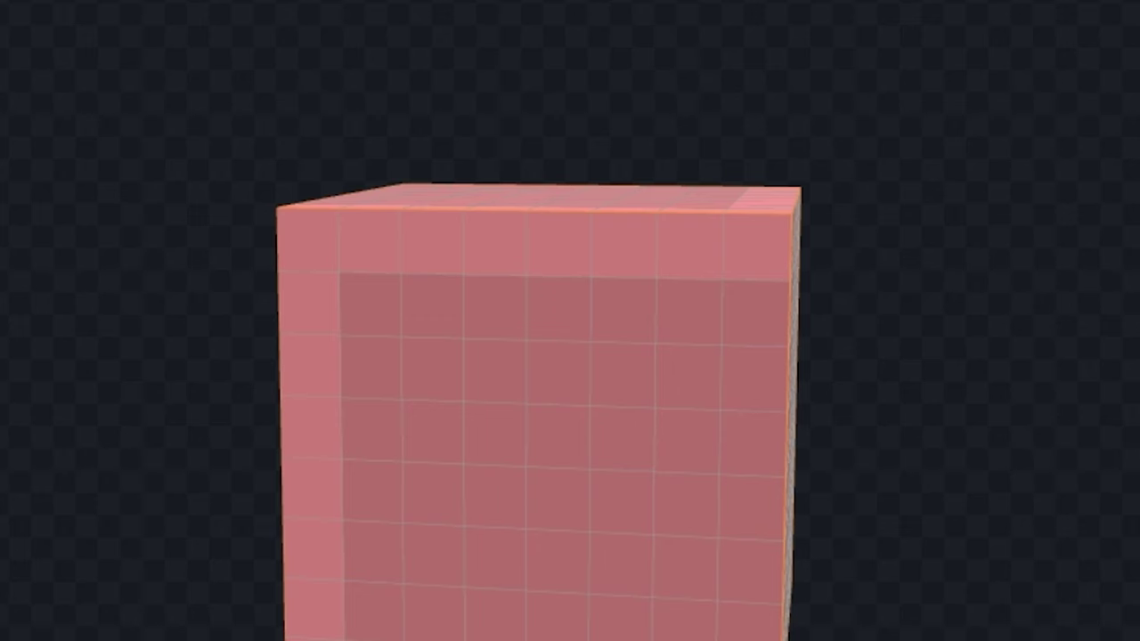
pyautogui.click(480, 437)
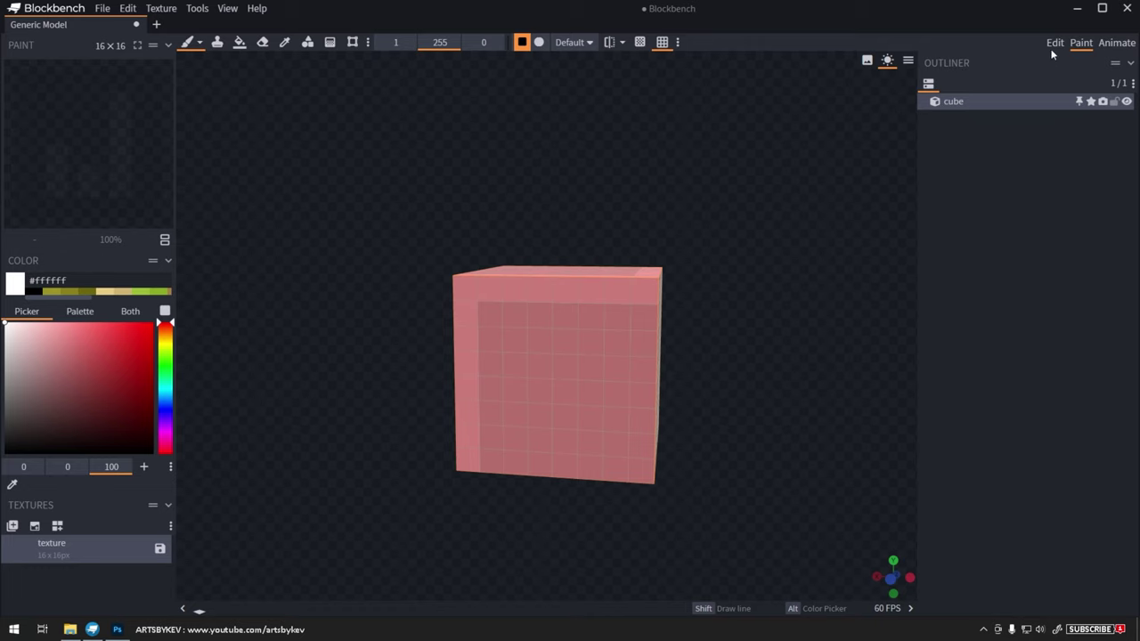
# - Return to Edit mode and apply the blank texture to the cube
pyautogui.click(1054, 42)
pyautogui.moveTo(668, 165); pyautogui.dragTo(619, 194)
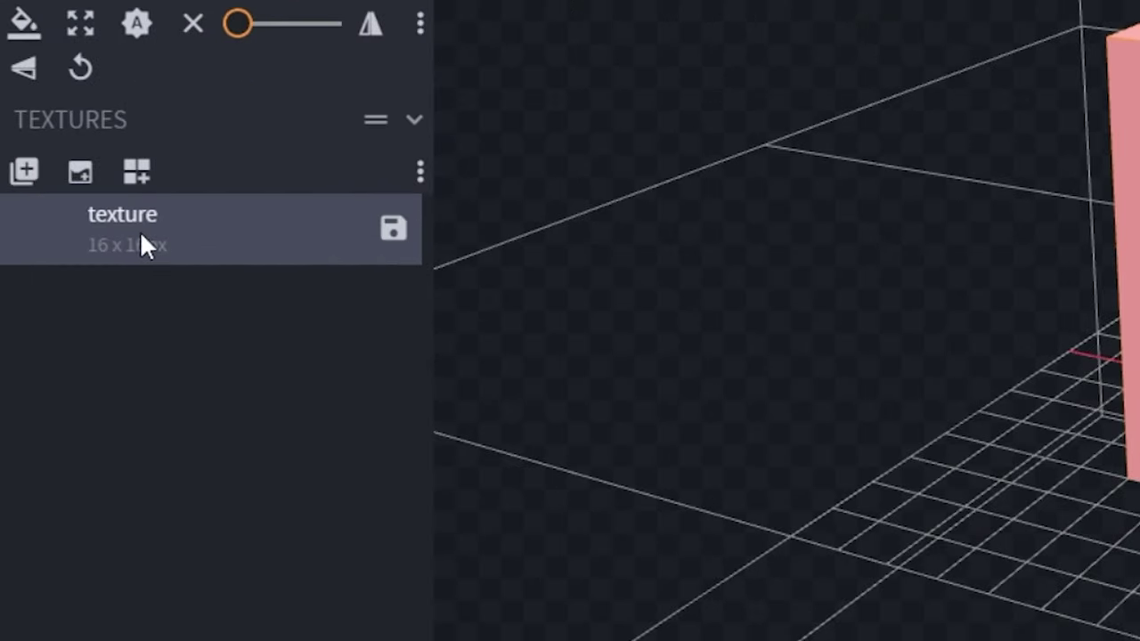
pyautogui.moveTo(140, 234); pyautogui.dragTo(993, 245)
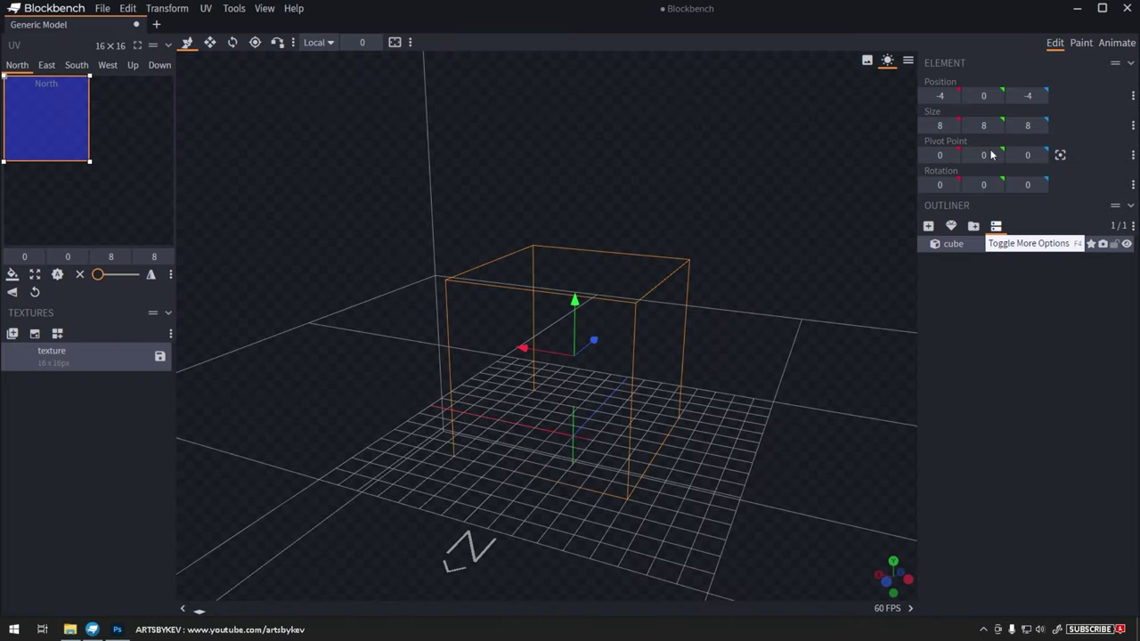
# - Paint a white one-pixel border around the edges of the cube's face
pyautogui.click(1083, 45)
pyautogui.moveTo(598, 179); pyautogui.dragTo(629, 149)
pyautogui.moveTo(465, 456)
pyautogui.mouseDown()
pyautogui.moveTo(622, 463)
pyautogui.moveTo(641, 303)
pyautogui.mouseUp()
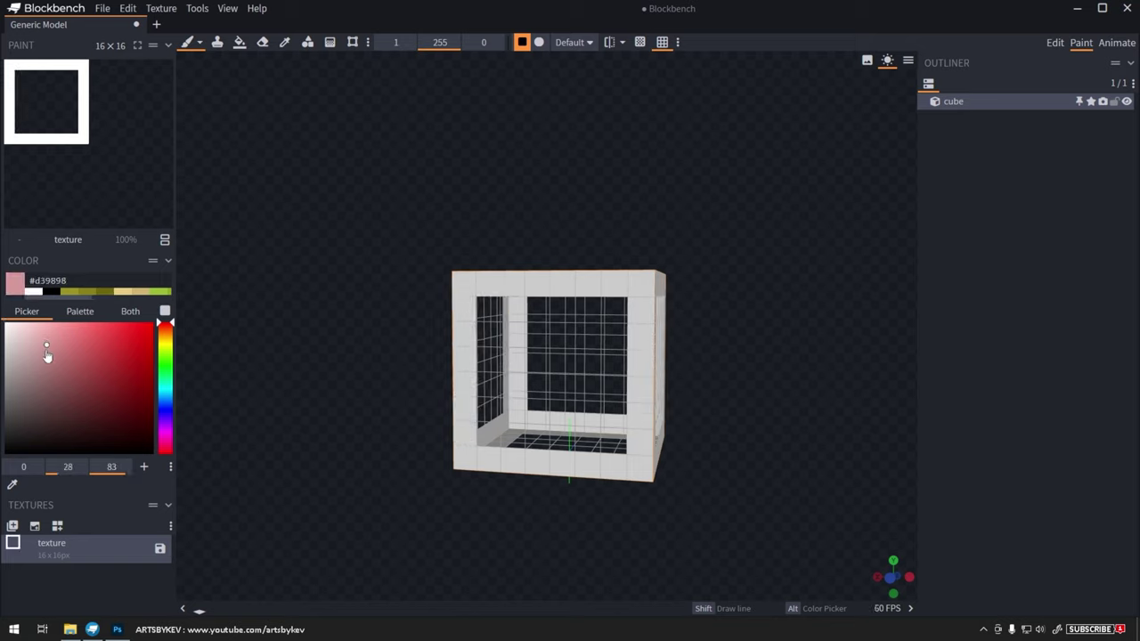
# - Paint the area inside the white border pink (#ca9393), and undo the painting together with the blank texture
pyautogui.moveTo(46, 346); pyautogui.dragTo(45, 349)
pyautogui.moveTo(488, 309)
pyautogui.mouseDown()
pyautogui.moveTo(598, 437)
pyautogui.moveTo(488, 435)
pyautogui.mouseUp()
pyautogui.moveTo(780, 429); pyautogui.dragTo(436, 443)
pyautogui.moveTo(510, 447); pyautogui.dragTo(677, 444)
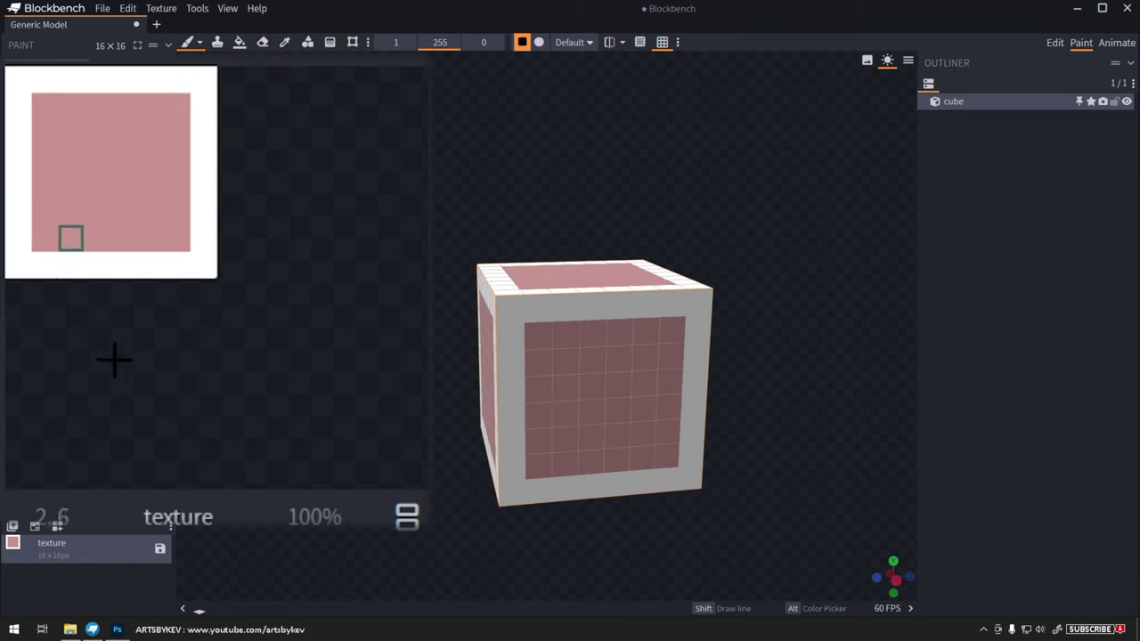
pyautogui.hotkey('ctrl', 'z')
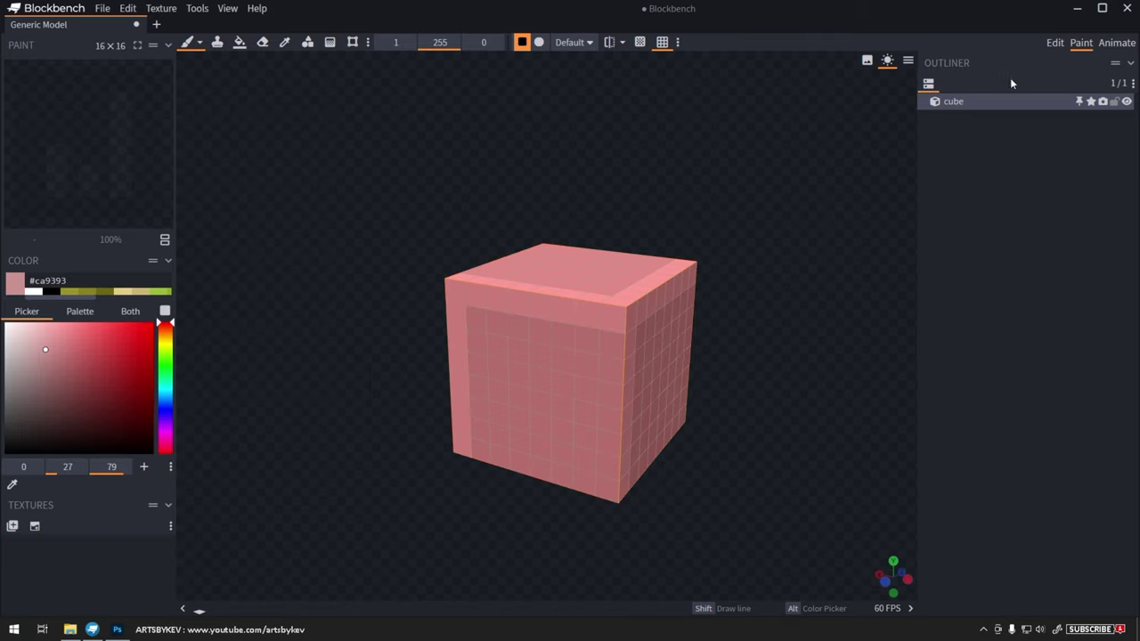
# - Create a texture template for the cube with 16x pixel density, Rearrange UV and Power-of-2 Size enabled
pyautogui.click(1054, 42)
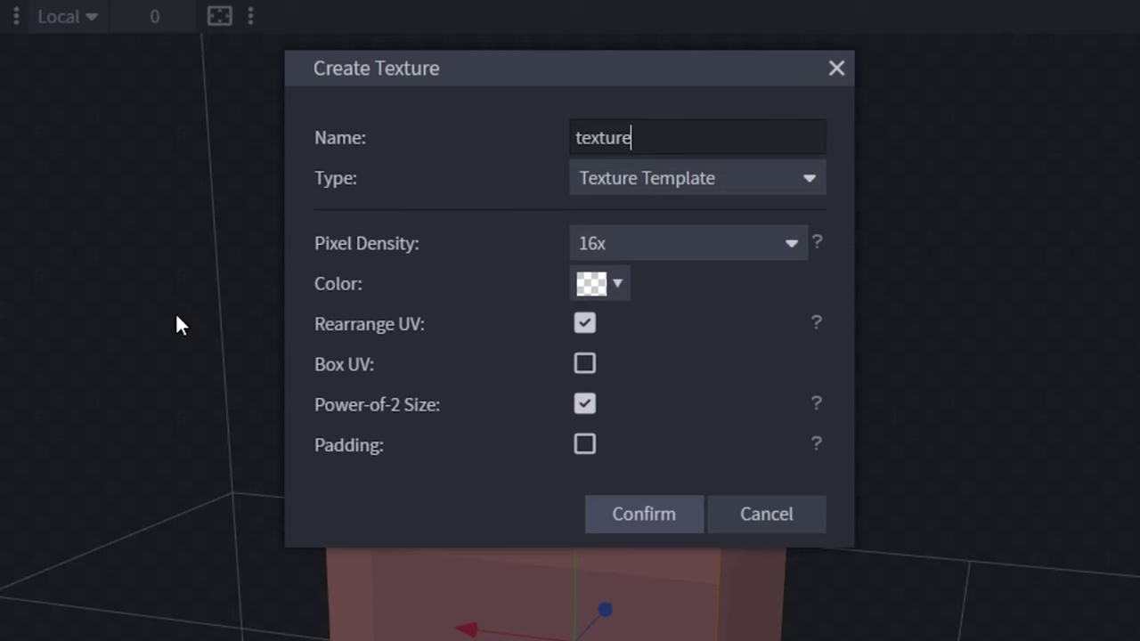
pyautogui.click(628, 177)
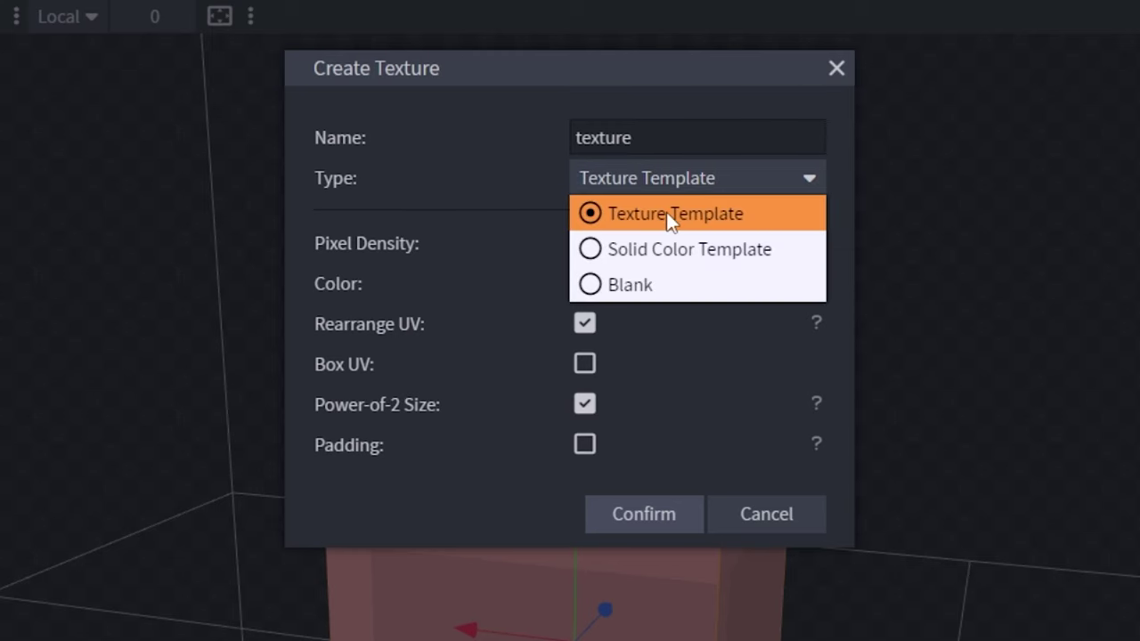
pyautogui.click(639, 526)
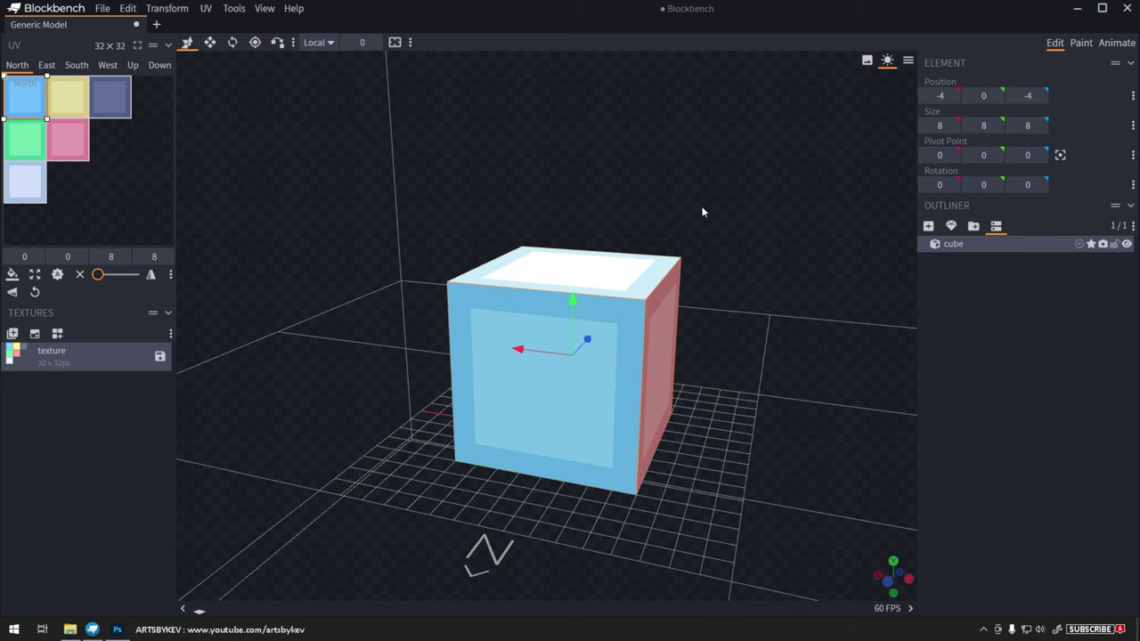
pyautogui.moveTo(701, 212); pyautogui.dragTo(669, 201)
# - Try a white brush stroke along the lower edge of the cube's blue north face and undo it
pyautogui.click(1080, 44)
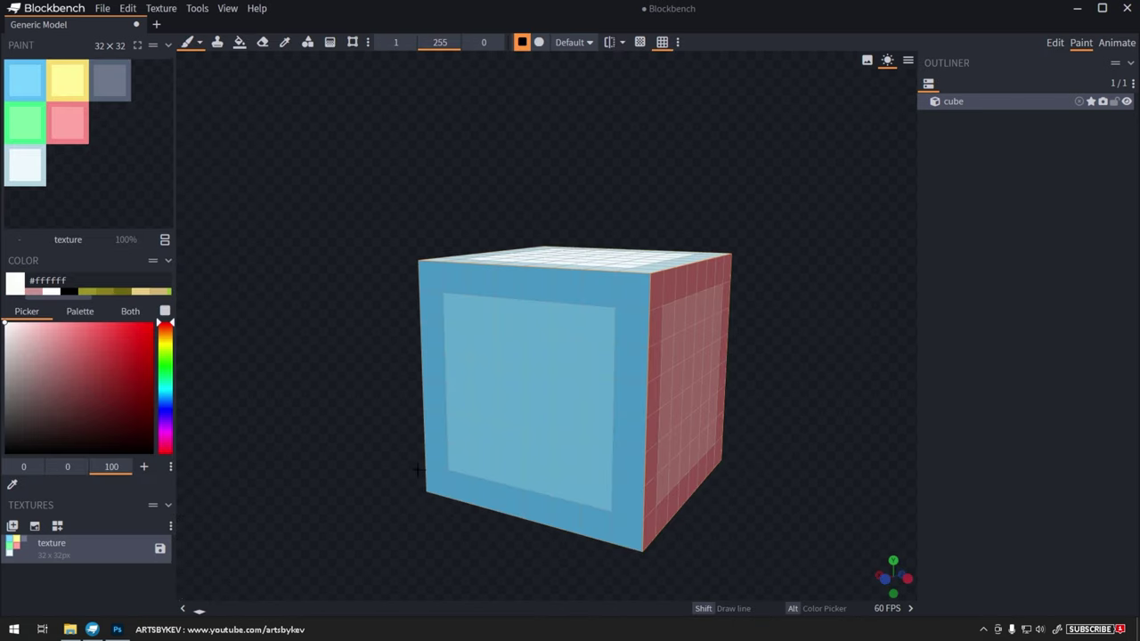
pyautogui.moveTo(436, 459)
pyautogui.mouseDown()
pyautogui.moveTo(629, 511)
pyautogui.moveTo(631, 500)
pyautogui.mouseUp()
pyautogui.moveTo(396, 492)
pyautogui.mouseDown()
pyautogui.moveTo(521, 500)
pyautogui.moveTo(691, 545)
pyautogui.moveTo(455, 476)
pyautogui.moveTo(417, 488)
pyautogui.mouseUp()
pyautogui.moveTo(833, 476); pyautogui.dragTo(781, 492)
pyautogui.hotkey('ctrl', 'z')
# - Move the UV areas of the West and Up faces onto the blue North area of the texture
pyautogui.click(1057, 47)
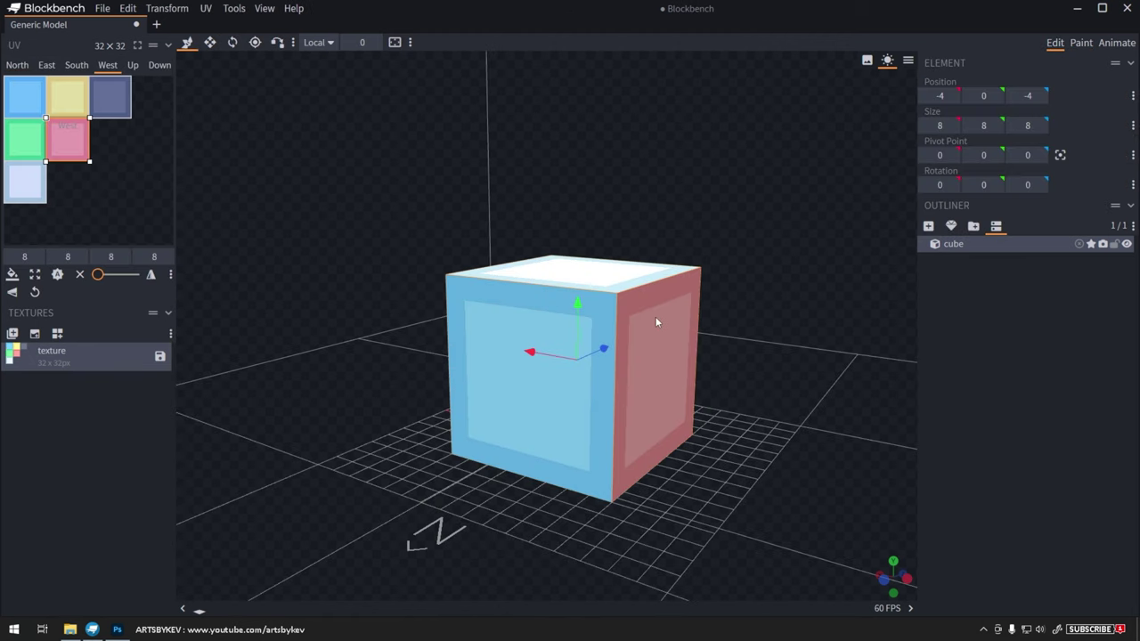
pyautogui.moveTo(64, 144); pyautogui.dragTo(20, 89)
pyautogui.moveTo(553, 160); pyautogui.dragTo(511, 326)
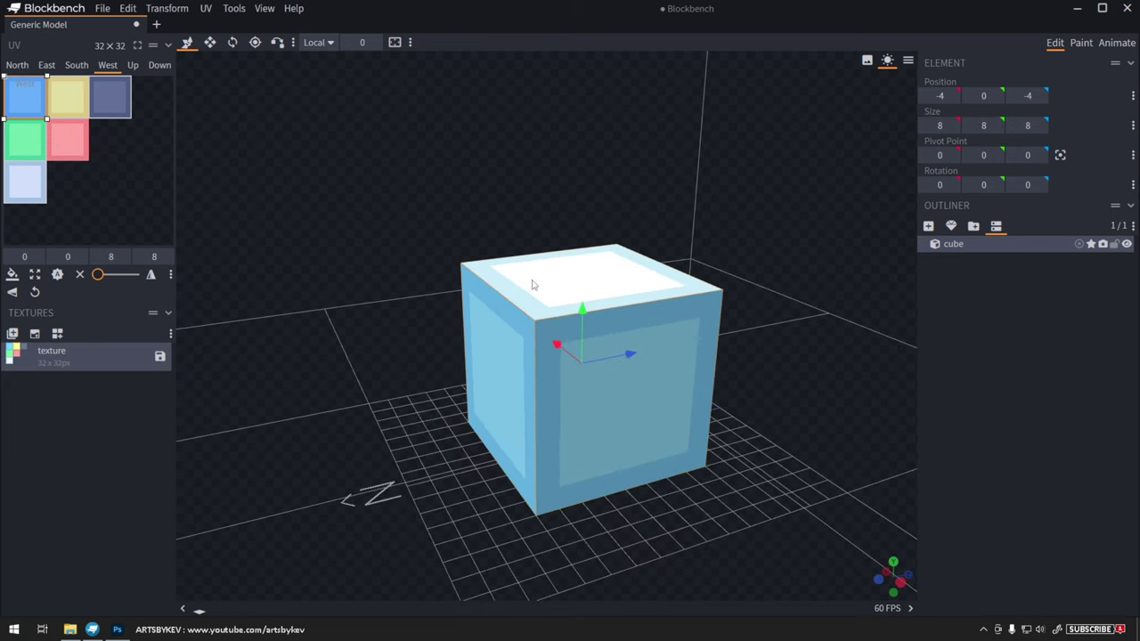
pyautogui.moveTo(27, 185); pyautogui.dragTo(22, 97)
pyautogui.moveTo(350, 478); pyautogui.dragTo(465, 388)
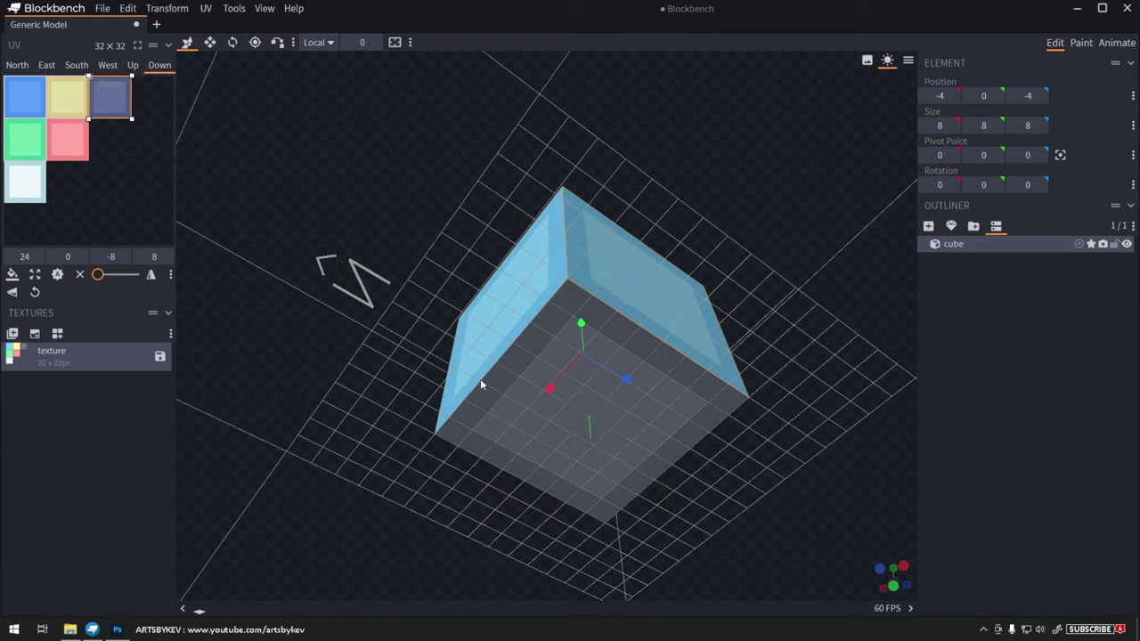
# - Move the UV areas of the Down, East and South faces onto the same blue North area
pyautogui.moveTo(127, 103); pyautogui.dragTo(42, 103)
pyautogui.moveTo(294, 178); pyautogui.dragTo(509, 296)
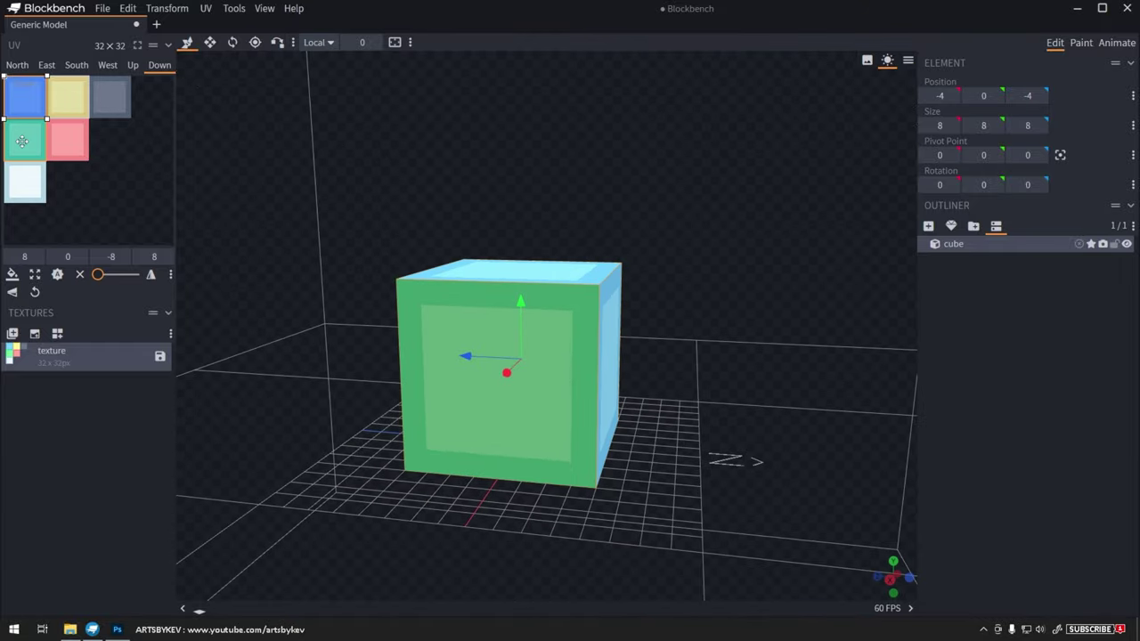
pyautogui.click(46, 65)
pyautogui.moveTo(25, 139); pyautogui.dragTo(37, 90)
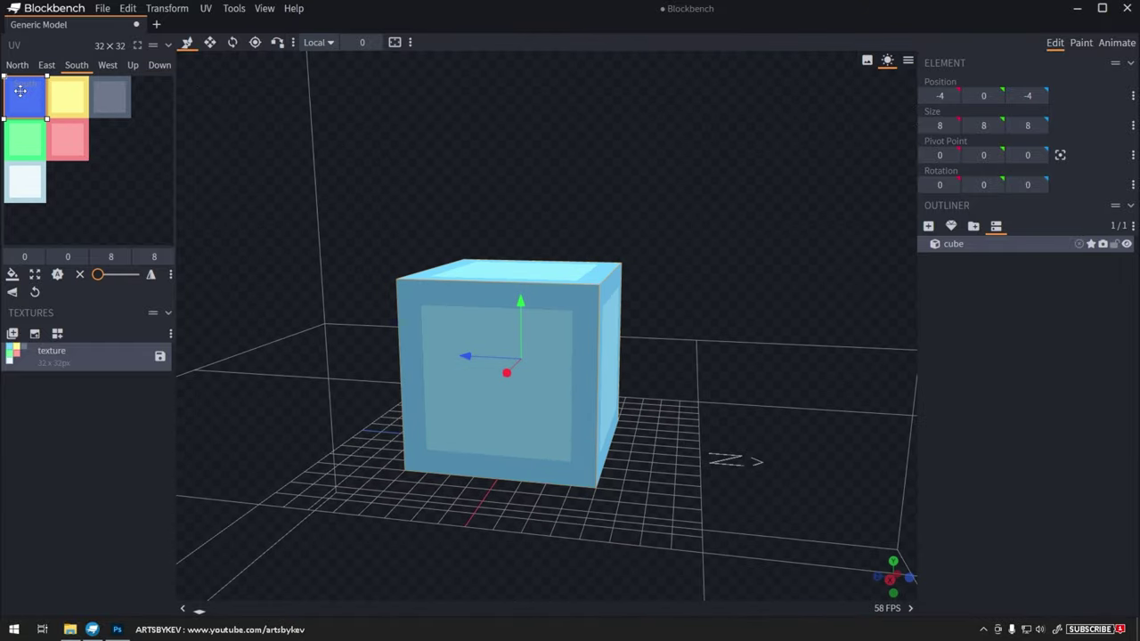
pyautogui.moveTo(558, 178); pyautogui.dragTo(356, 182)
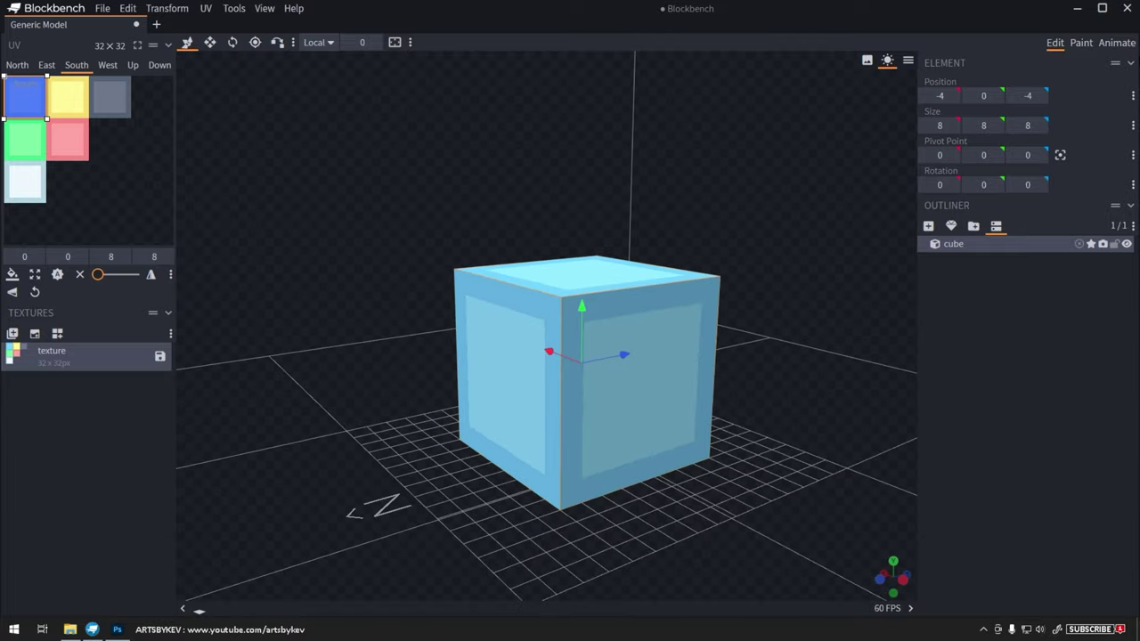
# - Paint a white strip along the lower edge and corners of the shared blue face and undo it
pyautogui.click(1080, 43)
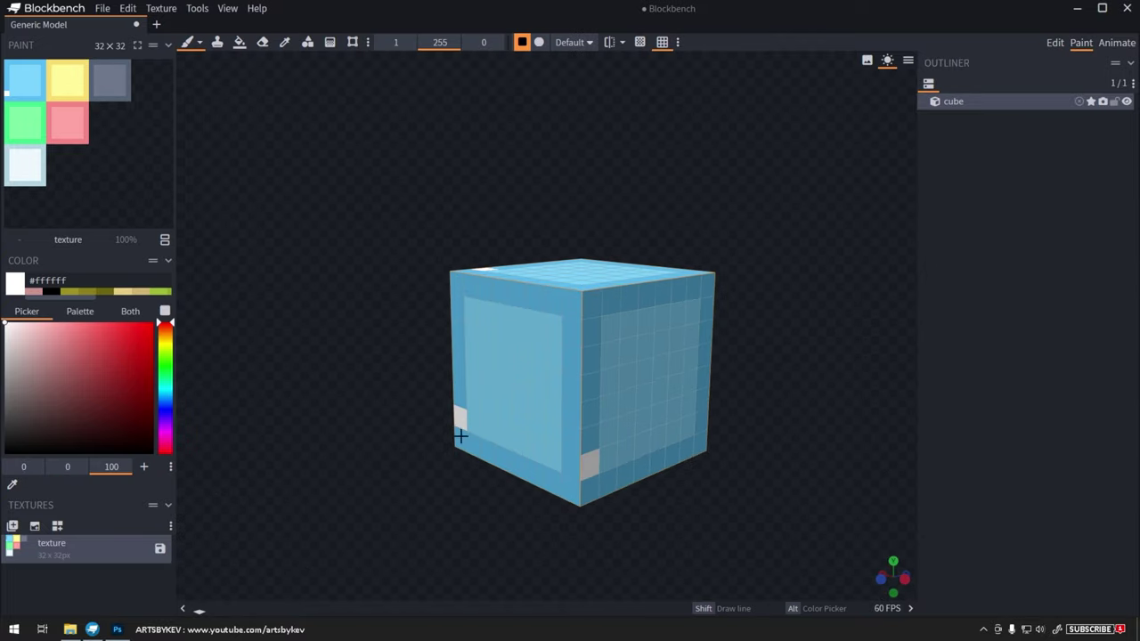
pyautogui.moveTo(436, 487)
pyautogui.mouseDown()
pyautogui.moveTo(300, 516)
pyautogui.moveTo(532, 469)
pyautogui.moveTo(719, 354)
pyautogui.moveTo(811, 371)
pyautogui.moveTo(865, 424)
pyautogui.moveTo(661, 475)
pyautogui.moveTo(450, 500)
pyautogui.mouseUp()
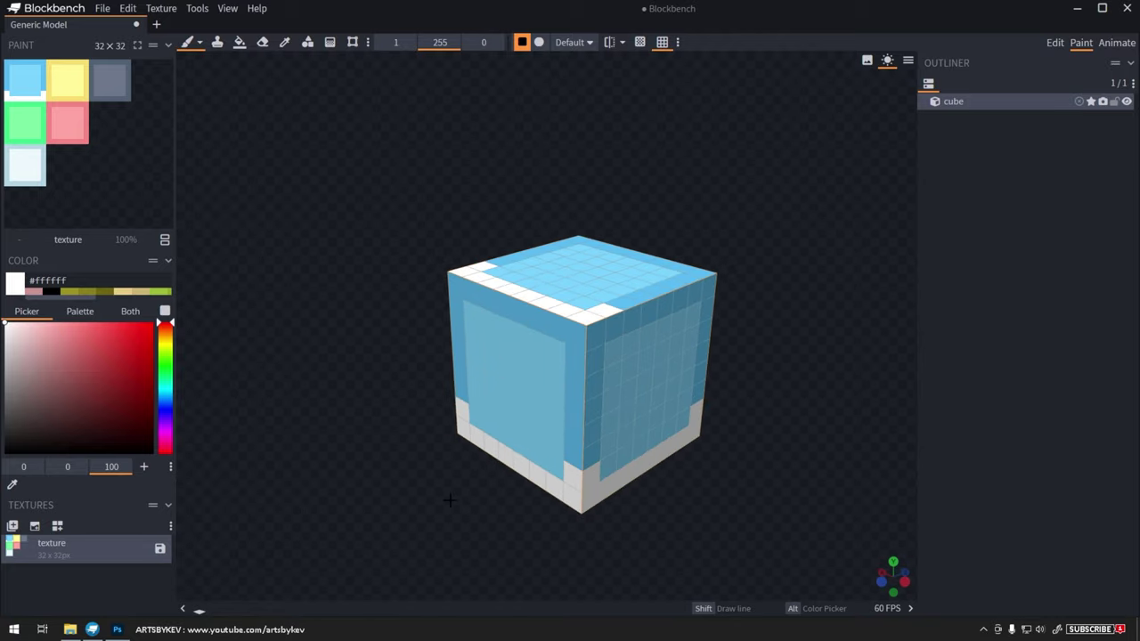
pyautogui.moveTo(770, 198); pyautogui.dragTo(792, 177)
pyautogui.hotkey('ctrl', 'z')
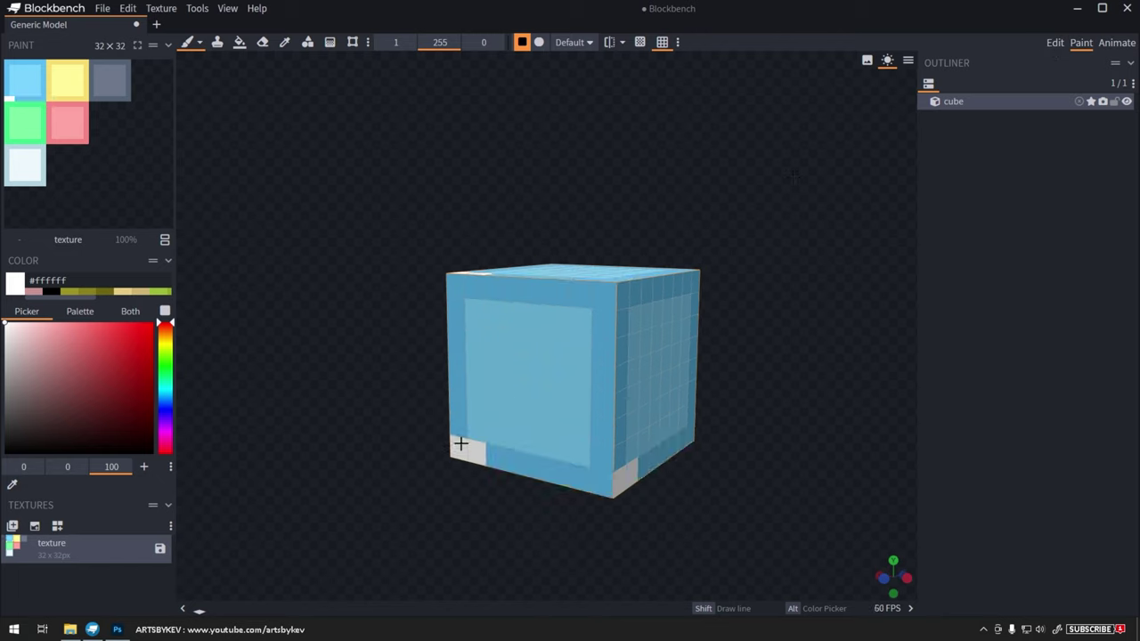
# - Switch to edit mode and try mirroring the cube face's UV on the X axis
pyautogui.click(1053, 43)
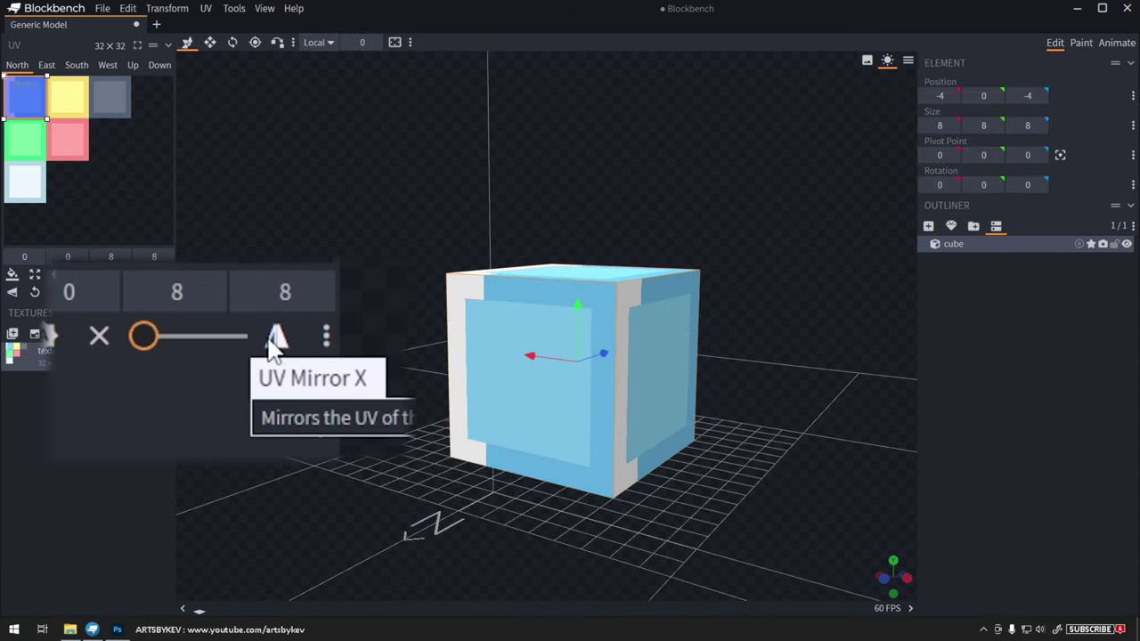
pyautogui.click(275, 340)
pyautogui.click(271, 340)
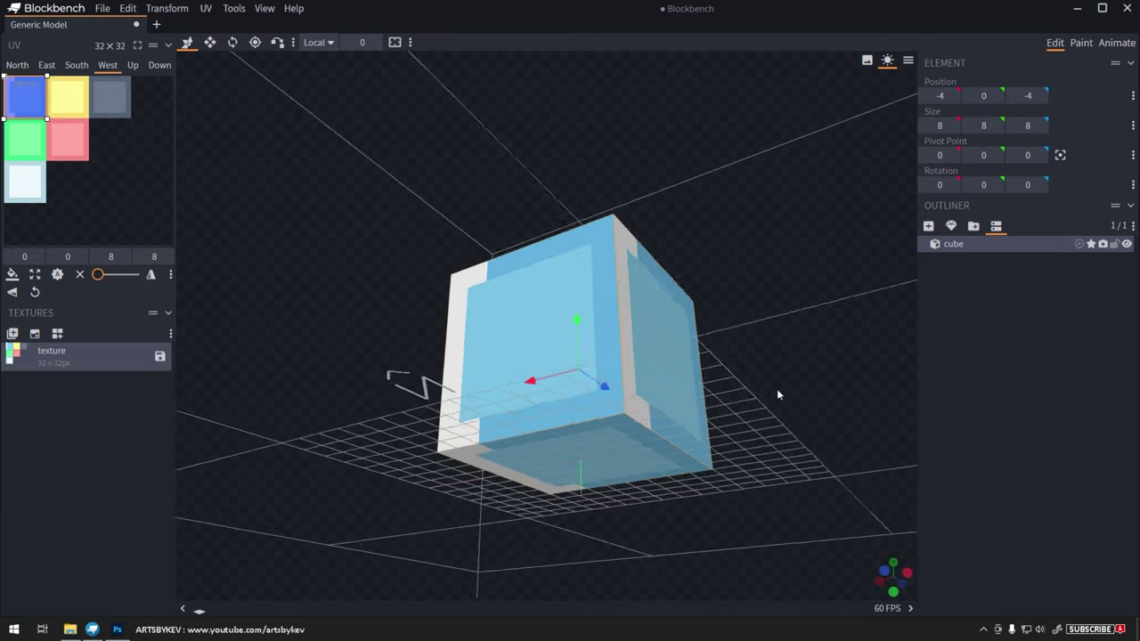
pyautogui.moveTo(777, 389); pyautogui.dragTo(785, 440)
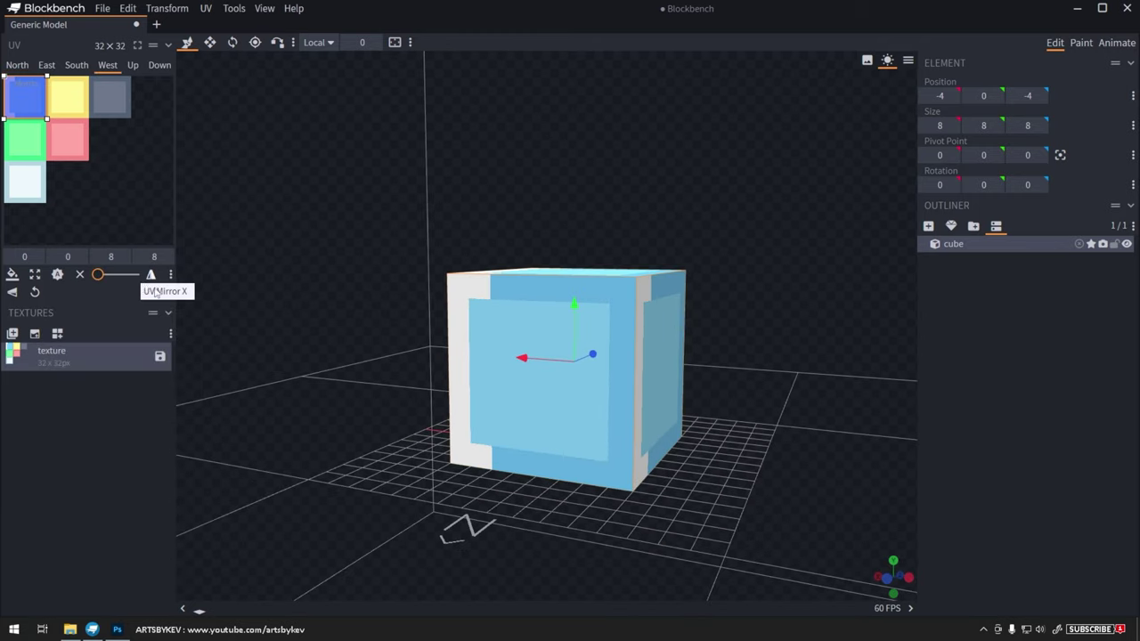
# - Reset the cube's West face and undo the reset
pyautogui.click(35, 291)
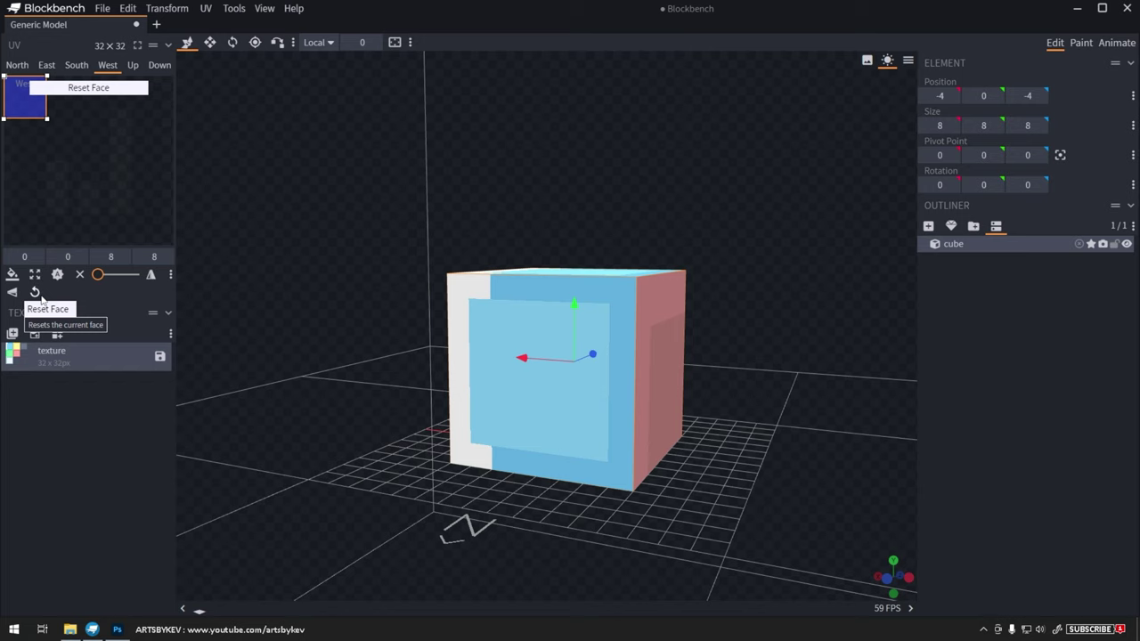
pyautogui.moveTo(544, 178); pyautogui.dragTo(647, 343)
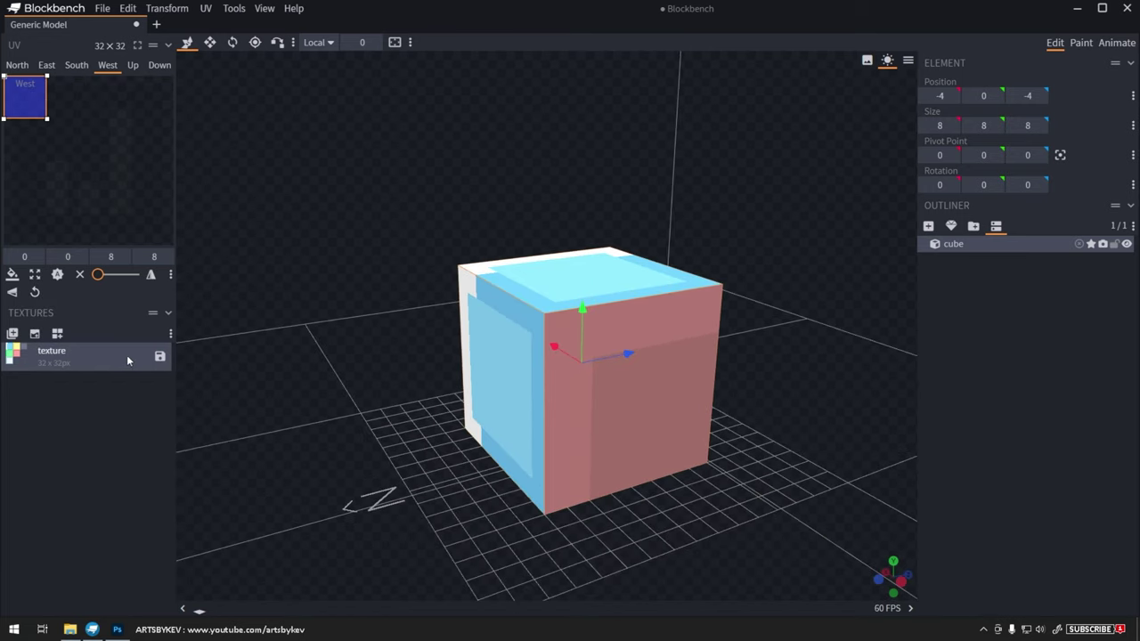
pyautogui.moveTo(283, 446); pyautogui.dragTo(121, 308)
pyautogui.hotkey('ctrl', 'z')
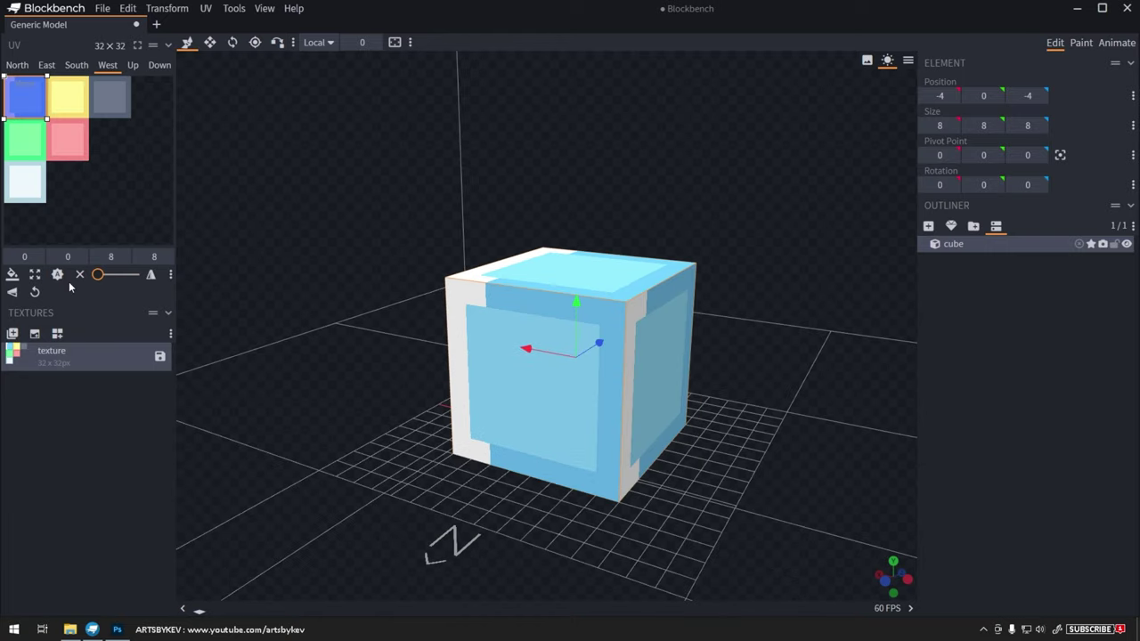
# - Make the cube's West face transparent and inspect the open side, keeping the cube selected
pyautogui.click(189, 311)
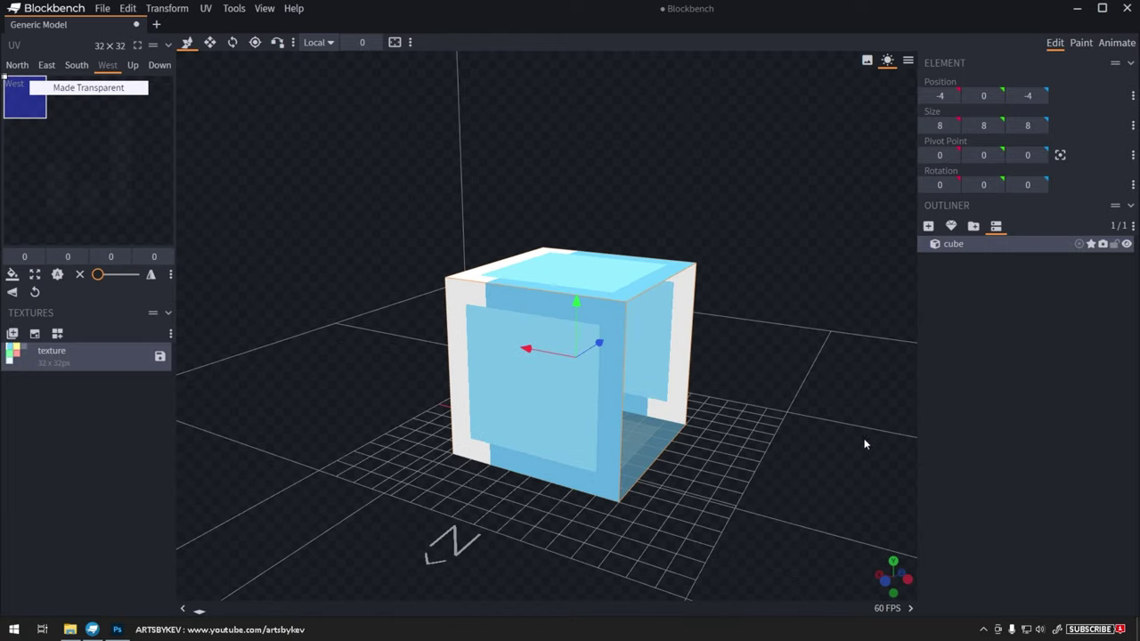
pyautogui.click(788, 467)
pyautogui.moveTo(788, 467)
pyautogui.mouseDown()
pyautogui.moveTo(652, 437)
pyautogui.moveTo(525, 454)
pyautogui.moveTo(478, 481)
pyautogui.moveTo(569, 480)
pyautogui.moveTo(705, 407)
pyautogui.moveTo(784, 458)
pyautogui.mouseUp()
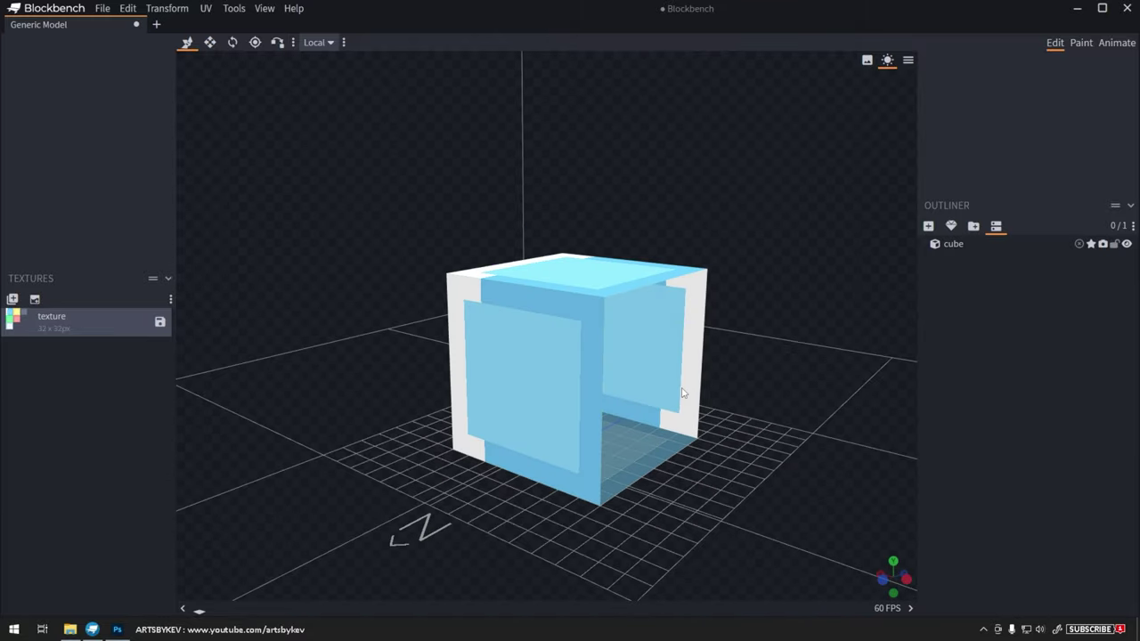
pyautogui.hotkey('ctrl', 'z')
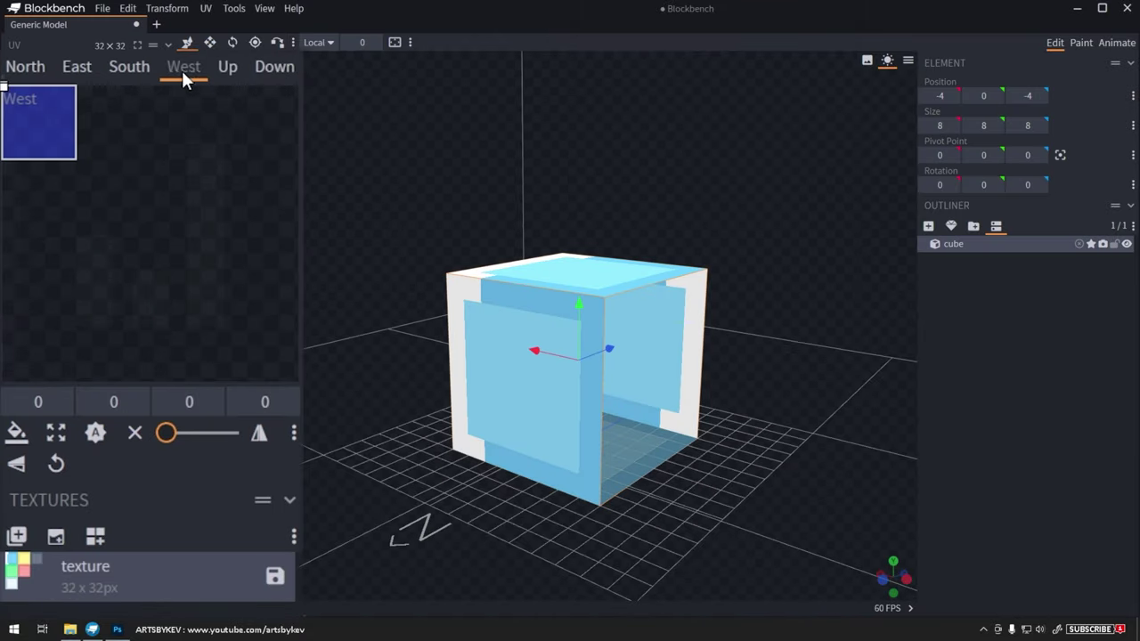
# - Restore the West face by resetting it, reapplying the texture and auto-sizing its UV
pyautogui.click(56, 475)
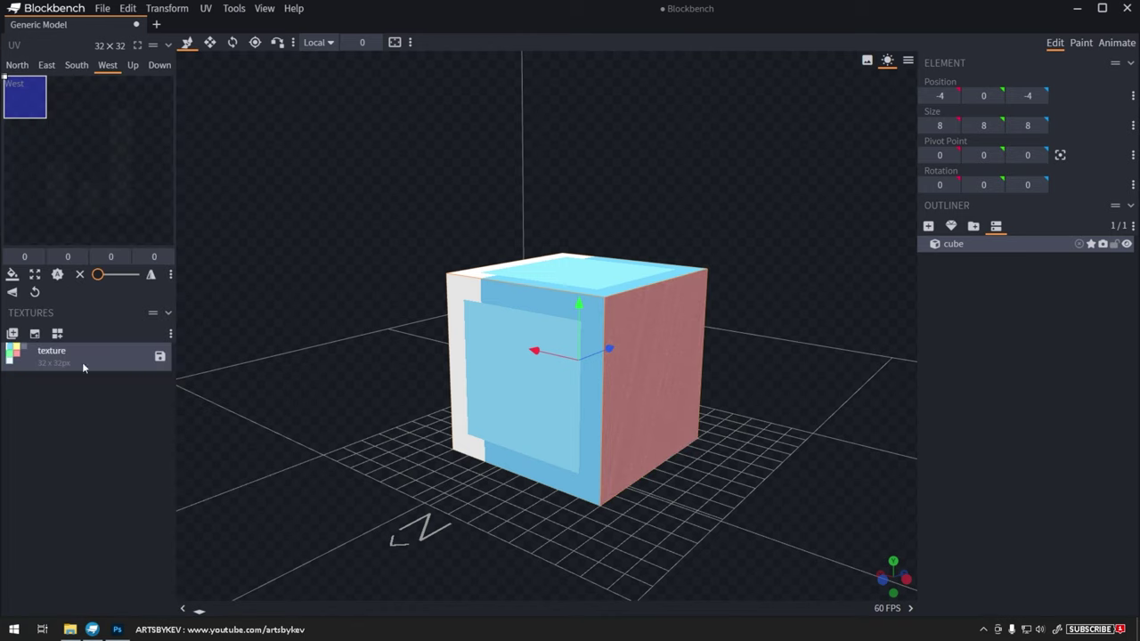
pyautogui.moveTo(657, 406); pyautogui.dragTo(657, 407)
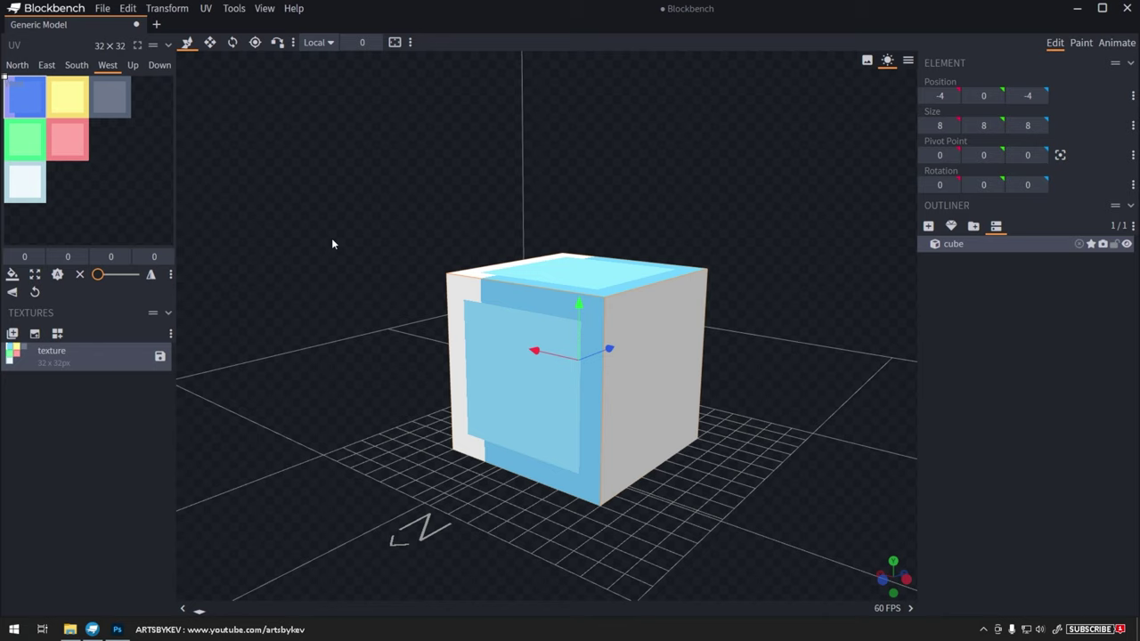
pyautogui.click(56, 275)
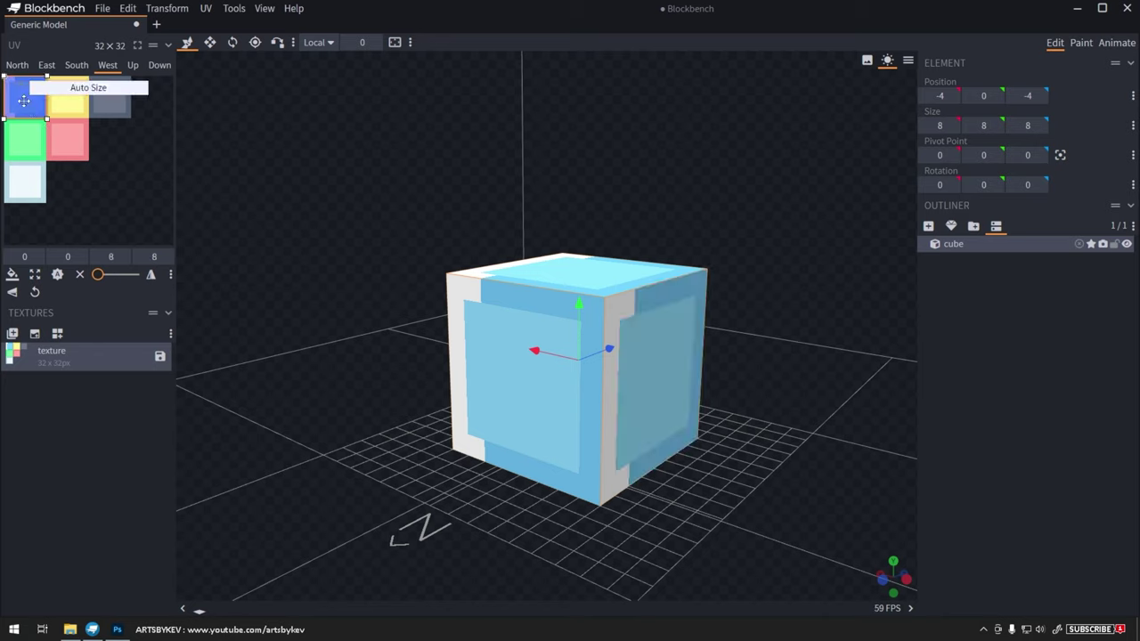
# - Maximize the West face's UV to the full texture, then shrink the UV area from its outer corner
pyautogui.click(35, 275)
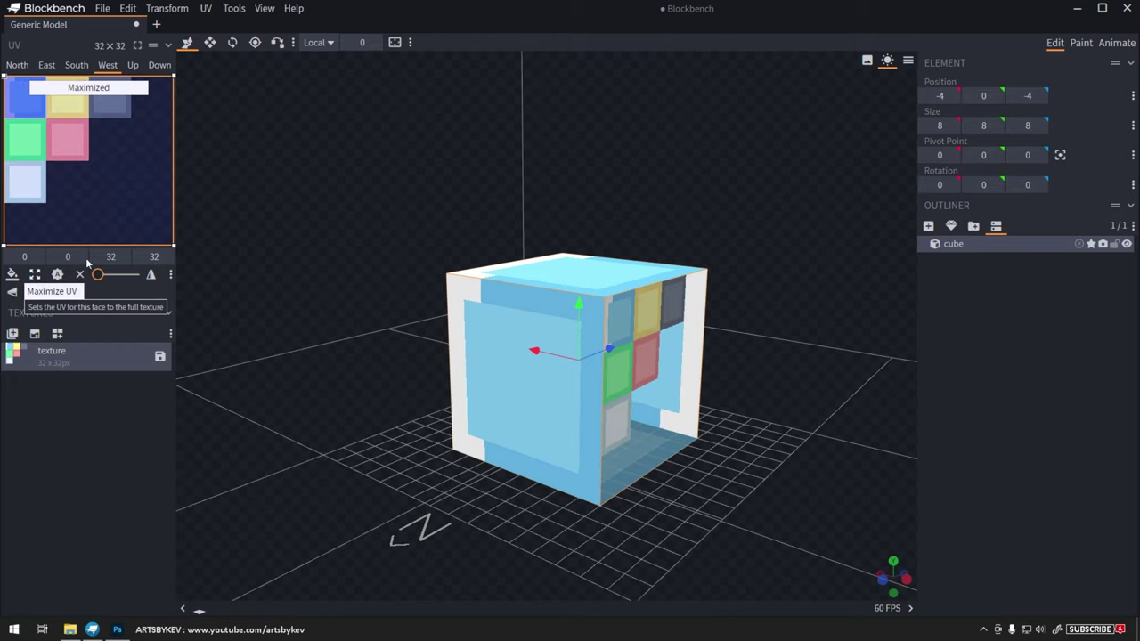
pyautogui.moveTo(414, 172); pyautogui.dragTo(226, 151)
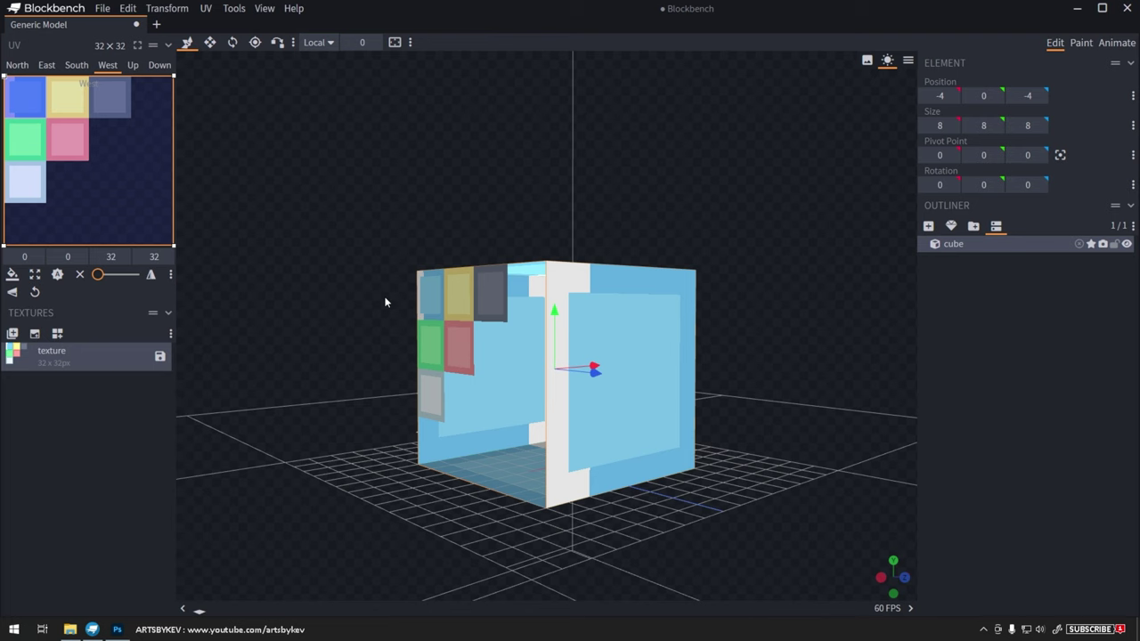
pyautogui.moveTo(354, 356); pyautogui.dragTo(409, 352)
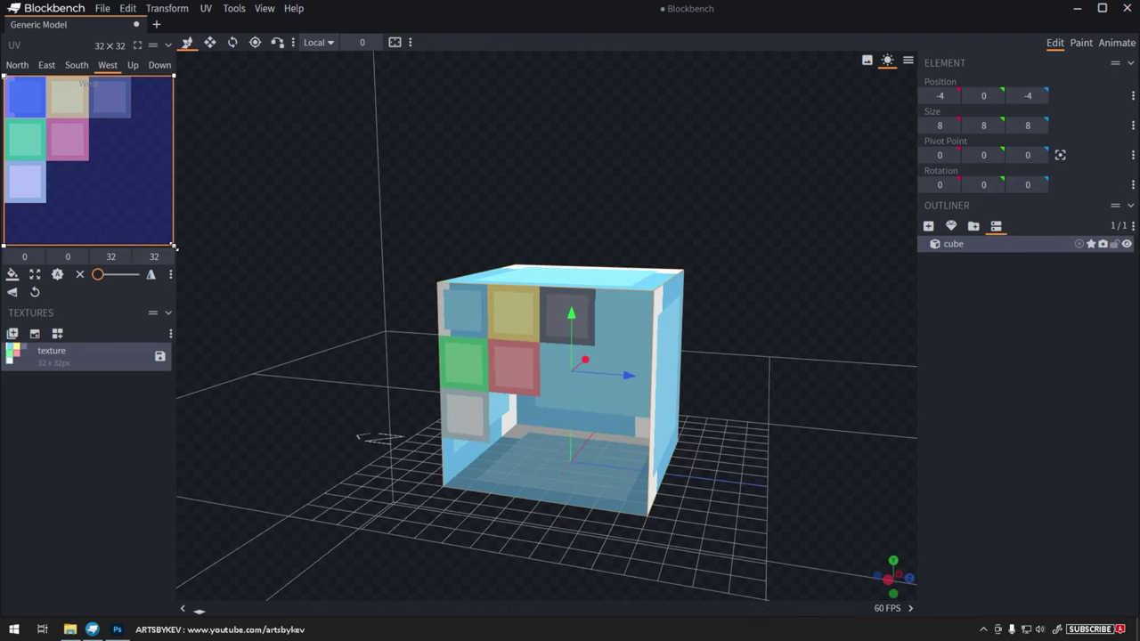
pyautogui.moveTo(158, 227); pyautogui.dragTo(89, 162)
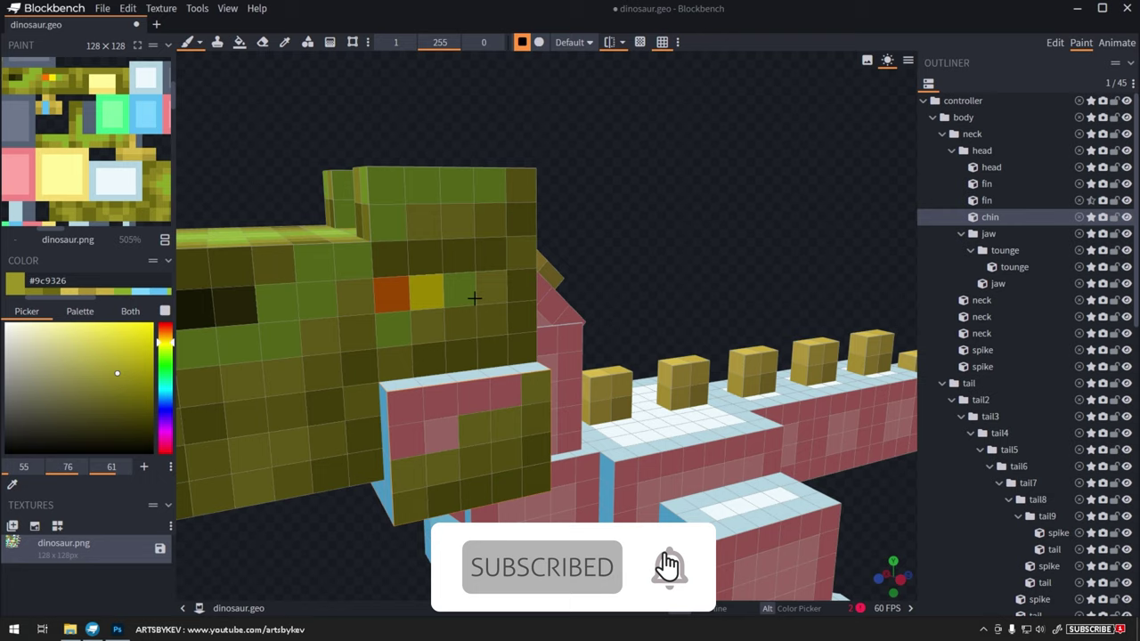
# - Paint the remaining pink pixels on the side of the dinosaur's chin in olive and green shades sampled from the head
pyautogui.moveTo(471, 297); pyautogui.dragTo(527, 492)
pyautogui.keyDown('alt'); pyautogui.click(540, 524); pyautogui.keyUp('alt')
pyautogui.scroll(-3, 540, 524)
pyautogui.moveTo(463, 534); pyautogui.dragTo(534, 428)
pyautogui.keyDown('alt'); pyautogui.click(611, 374); pyautogui.keyUp('alt')
pyautogui.moveTo(499, 463); pyautogui.dragTo(517, 534)
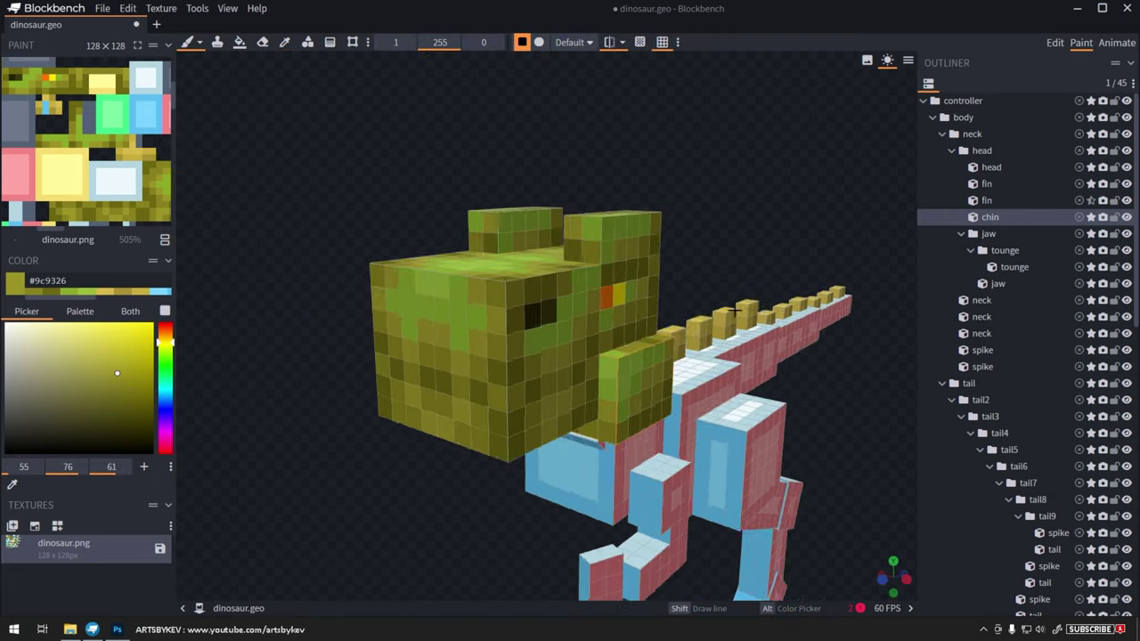
# - Paint the pink side of the rear body cube with green, olive and dark olive pixels sampled from the model
pyautogui.moveTo(605, 516); pyautogui.dragTo(401, 534)
pyautogui.scroll(3, 400, 451)
pyautogui.keyDown('alt'); pyautogui.click(389, 447); pyautogui.keyUp('alt')
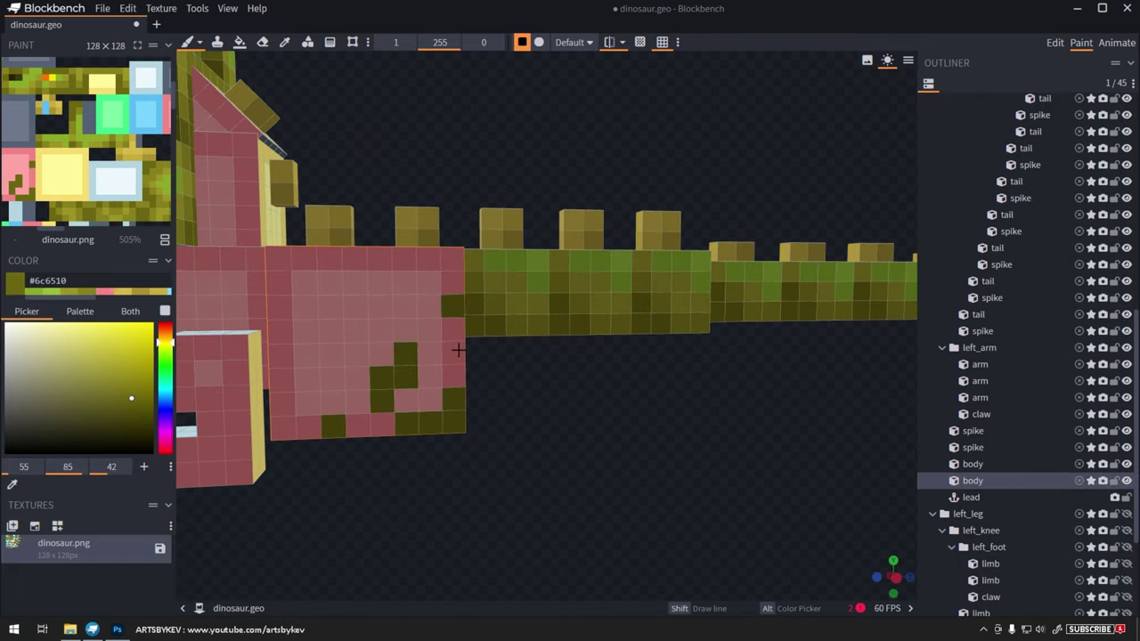
pyautogui.moveTo(405, 442); pyautogui.dragTo(407, 469)
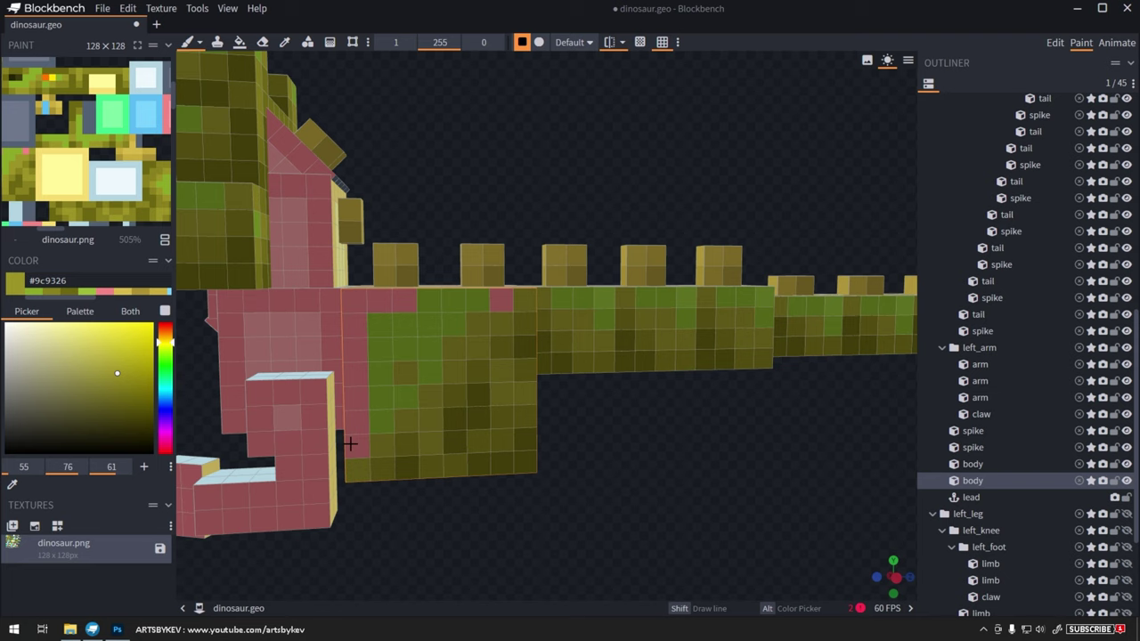
pyautogui.moveTo(370, 312); pyautogui.dragTo(389, 333, button='middle')
pyautogui.keyDown('alt'); pyautogui.click(515, 322); pyautogui.keyUp('alt')
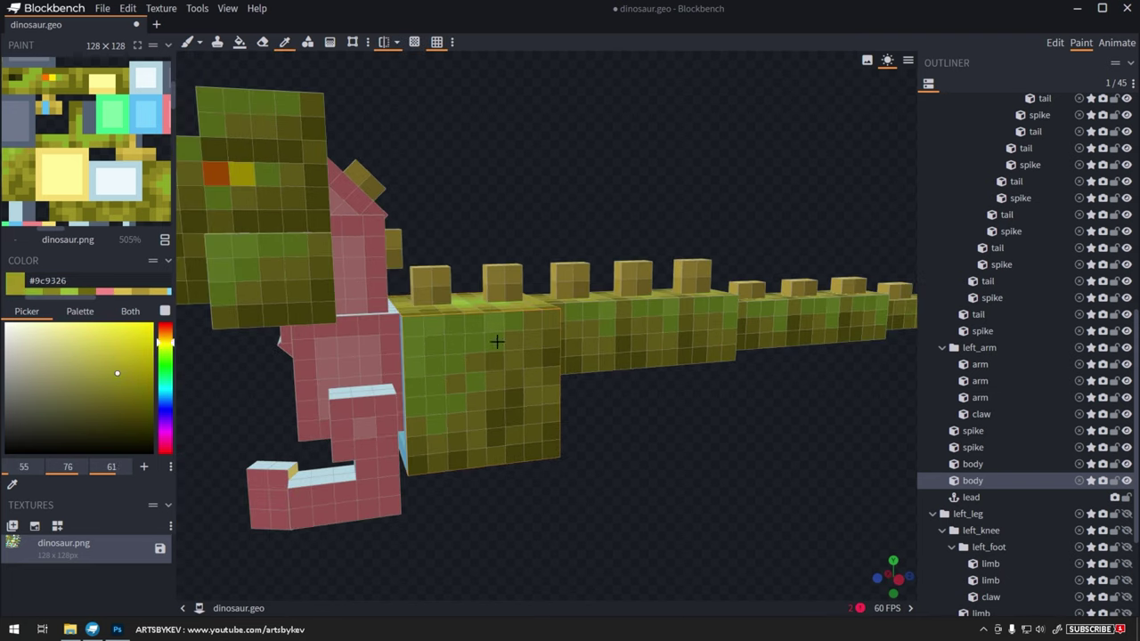
pyautogui.keyDown('alt'); pyautogui.click(474, 304); pyautogui.keyUp('alt')
pyautogui.moveTo(497, 342)
pyautogui.mouseDown(button='middle')
pyautogui.moveTo(466, 394)
pyautogui.moveTo(478, 335)
pyautogui.mouseUp(button='middle')
pyautogui.keyDown('alt'); pyautogui.click(616, 421); pyautogui.keyUp('alt')
pyautogui.moveTo(616, 421); pyautogui.dragTo(543, 378, button='middle')
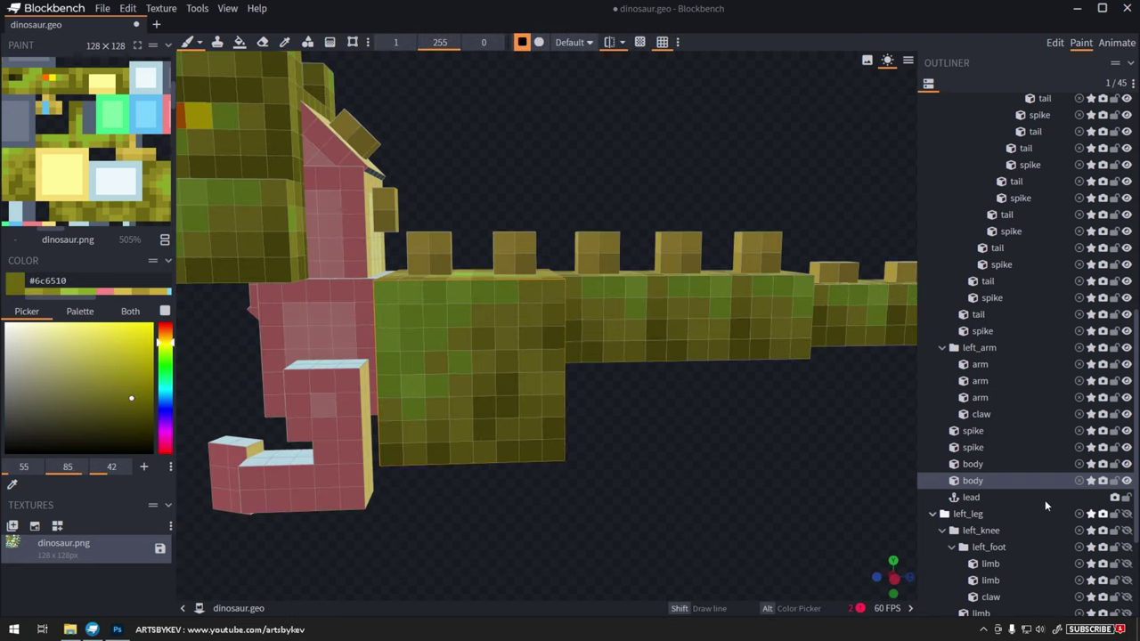
# - Hide the left arm and paint the side of the front body cube in green and olive shades
pyautogui.click(1127, 348)
pyautogui.moveTo(443, 381); pyautogui.dragTo(370, 380)
pyautogui.keyDown('alt'); pyautogui.click(469, 426); pyautogui.keyUp('alt')
pyautogui.moveTo(420, 294); pyautogui.dragTo(508, 392)
pyautogui.keyDown('alt'); pyautogui.click(494, 346); pyautogui.keyUp('alt')
pyautogui.moveTo(343, 427)
pyautogui.mouseDown()
pyautogui.moveTo(370, 325)
pyautogui.moveTo(391, 299)
pyautogui.mouseUp()
# - Paint the front margins and underside borders of the body cubes in olive shades, including #887f1c
pyautogui.keyDown('alt'); pyautogui.click(594, 276); pyautogui.keyUp('alt')
pyautogui.moveTo(599, 296)
pyautogui.mouseDown()
pyautogui.moveTo(573, 332)
pyautogui.moveTo(585, 342)
pyautogui.mouseUp()
pyautogui.keyDown('alt'); pyautogui.click(590, 327); pyautogui.keyUp('alt')
pyautogui.click(570, 340)
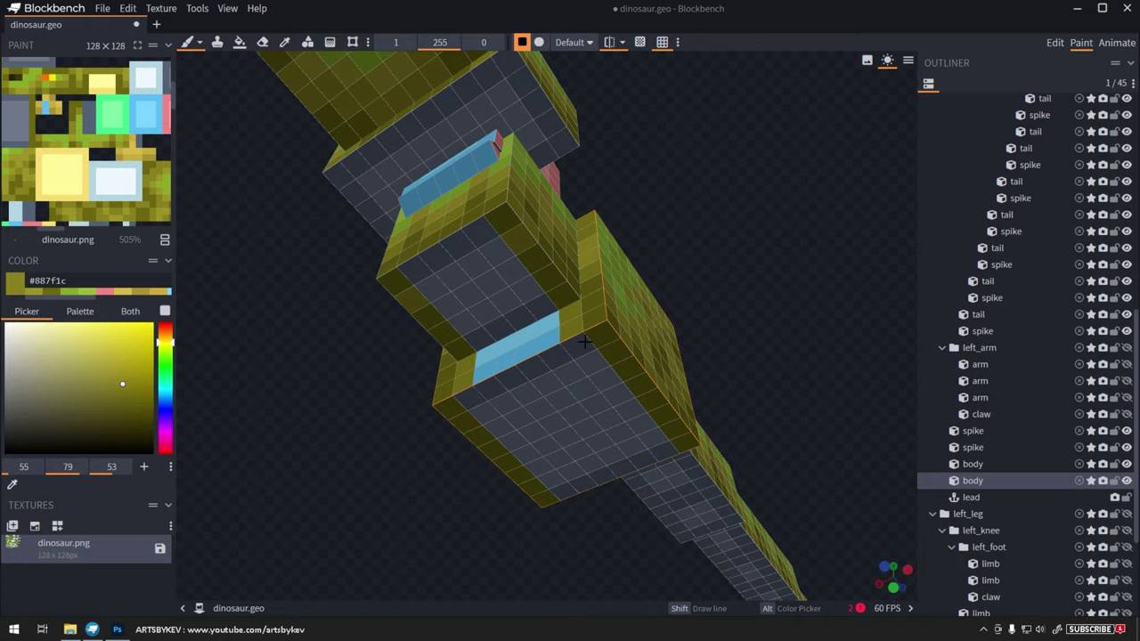
# - Add dark olive #6c6510 patches along the underside borders of both body cubes
pyautogui.moveTo(766, 347); pyautogui.dragTo(570, 374)
pyautogui.keyDown('alt'); pyautogui.click(535, 358); pyautogui.keyUp('alt')
pyautogui.moveTo(534, 358); pyautogui.dragTo(636, 414)
pyautogui.moveTo(472, 338); pyautogui.dragTo(499, 356)
pyautogui.moveTo(712, 338); pyautogui.dragTo(828, 320)
pyautogui.moveTo(601, 312); pyautogui.dragTo(592, 336)
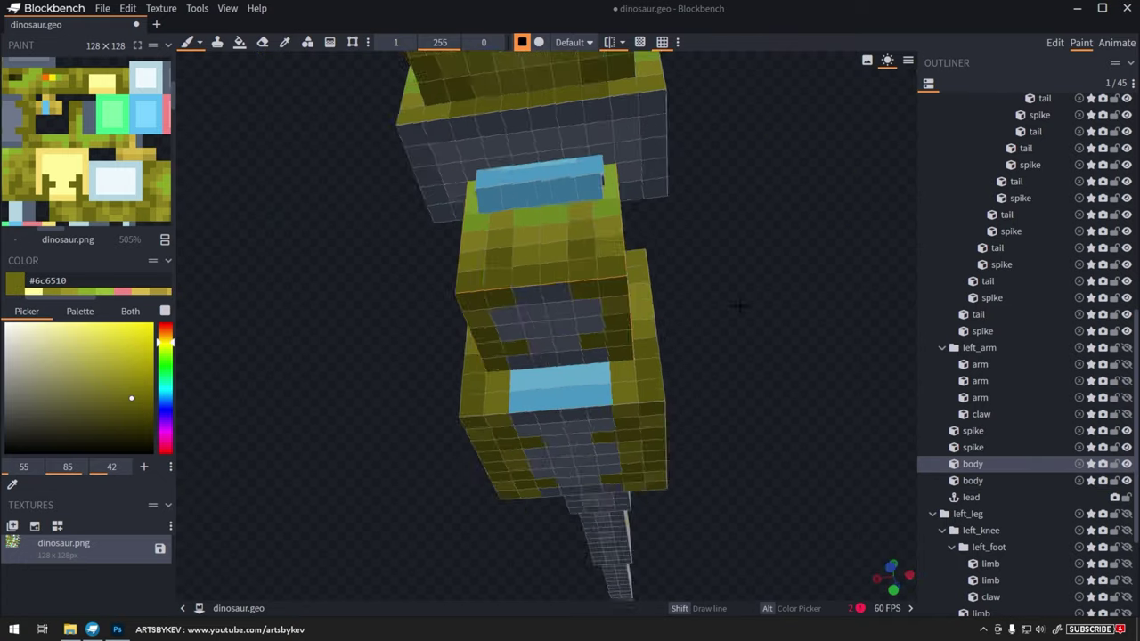
# - Paint the side margins of the rear body cube's back face in sampled olive shades, including #9c9326
pyautogui.keyDown('alt'); pyautogui.click(556, 325); pyautogui.keyUp('alt')
pyautogui.moveTo(757, 245)
pyautogui.mouseDown()
pyautogui.moveTo(661, 229)
pyautogui.moveTo(712, 209)
pyautogui.mouseUp()
pyautogui.keyDown('alt'); pyautogui.click(598, 348); pyautogui.keyUp('alt')
pyautogui.moveTo(757, 356); pyautogui.dragTo(624, 329)
pyautogui.keyDown('alt'); pyautogui.click(565, 300); pyautogui.keyUp('alt')
pyautogui.keyDown('alt'); pyautogui.click(565, 298); pyautogui.keyUp('alt')
pyautogui.moveTo(525, 357); pyautogui.dragTo(504, 285)
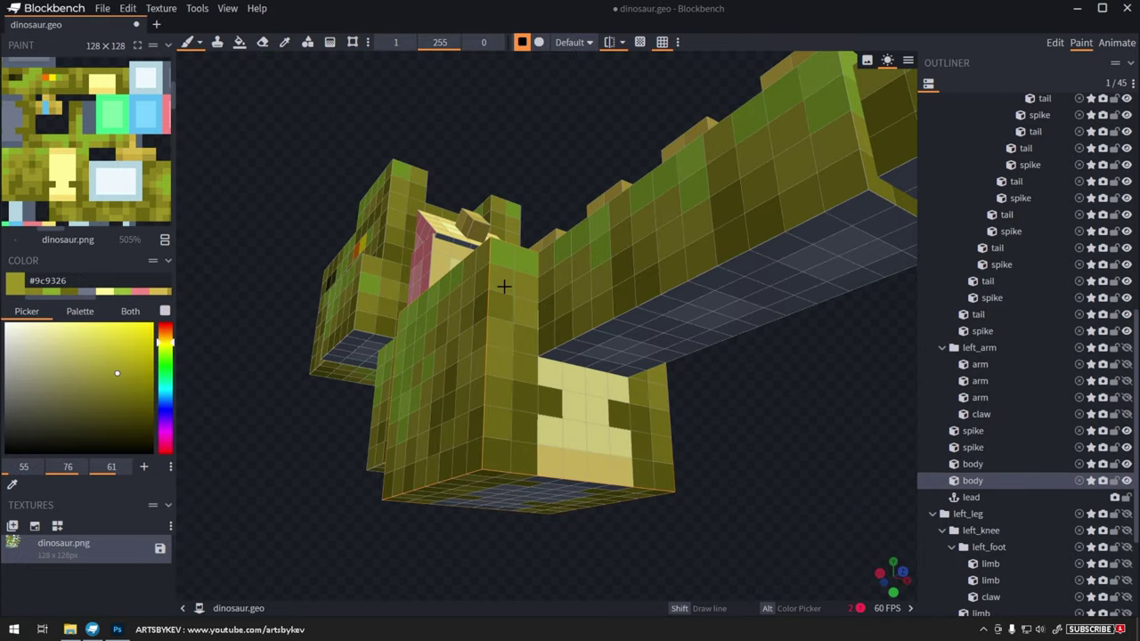
# - Paint dark olive patches along the underside edges of the first tail segments and undo the last stroke
pyautogui.moveTo(712, 374); pyautogui.dragTo(659, 516)
pyautogui.keyDown('alt'); pyautogui.click(551, 361); pyautogui.keyUp('alt')
pyautogui.moveTo(775, 498); pyautogui.dragTo(787, 366)
pyautogui.keyDown('alt'); pyautogui.click(615, 356); pyautogui.keyUp('alt')
pyautogui.click(525, 249)
pyautogui.moveTo(786, 366)
pyautogui.mouseDown(button='right')
pyautogui.moveTo(623, 383)
pyautogui.moveTo(561, 419)
pyautogui.mouseUp(button='right')
pyautogui.hotkey('ctrl', 'z')
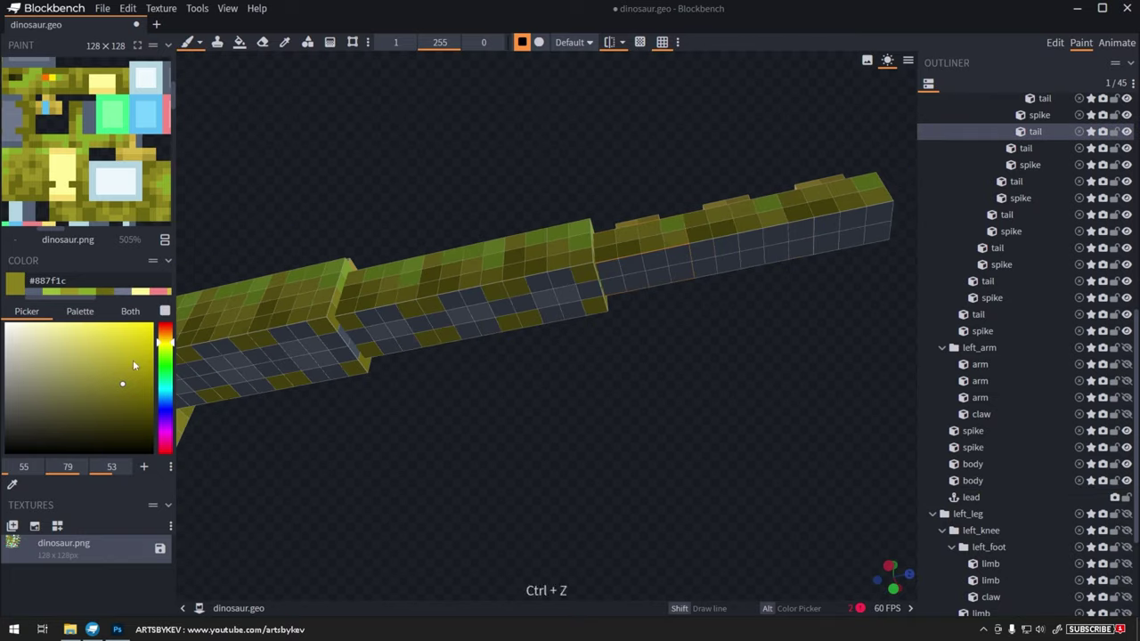
# - Set the colour to brown #a17e45 and paint patches inside the olive borders under the tail and body
pyautogui.click(90, 370)
pyautogui.moveTo(301, 341); pyautogui.dragTo(310, 358)
pyautogui.moveTo(383, 346); pyautogui.dragTo(498, 307)
pyautogui.moveTo(570, 428); pyautogui.dragTo(659, 392)
pyautogui.click(312, 383)
pyautogui.moveTo(552, 498); pyautogui.dragTo(712, 445)
pyautogui.moveTo(383, 294); pyautogui.dragTo(445, 307)
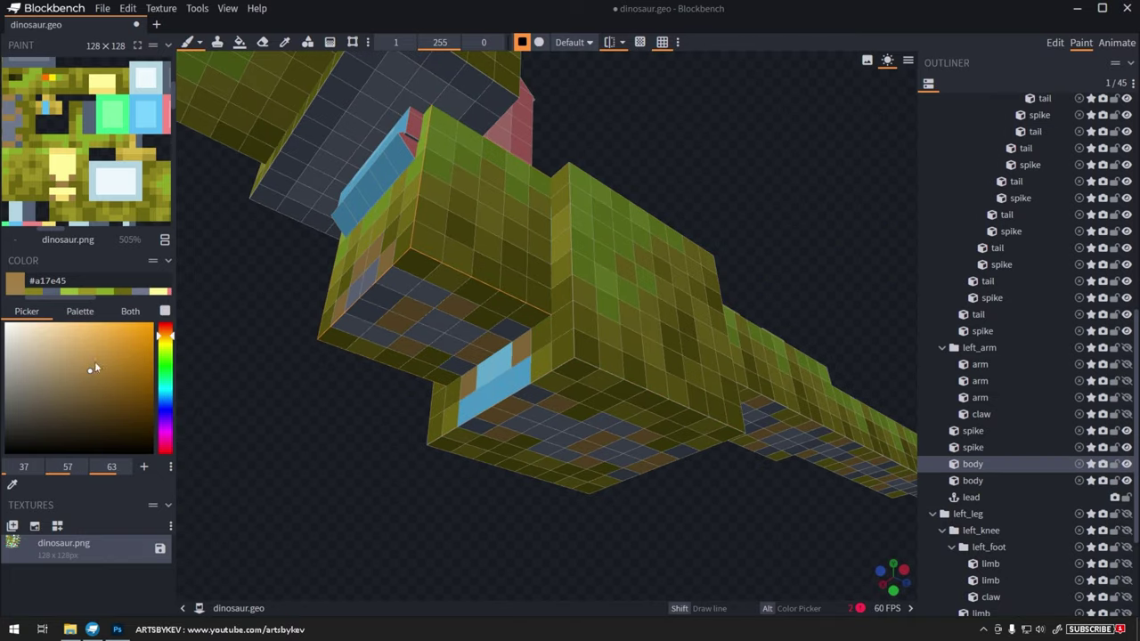
# - Set the colour to tan #c19856 and paint lighter pixels on the undersides of the body and tail
pyautogui.click(86, 354)
pyautogui.moveTo(287, 383)
pyautogui.mouseDown()
pyautogui.moveTo(287, 422)
pyautogui.moveTo(276, 393)
pyautogui.mouseUp()
pyautogui.click(591, 357)
pyautogui.moveTo(668, 472); pyautogui.dragTo(499, 428)
pyautogui.click(501, 333)
pyautogui.moveTo(766, 294); pyautogui.dragTo(480, 383, button='right')
pyautogui.click(840, 226)
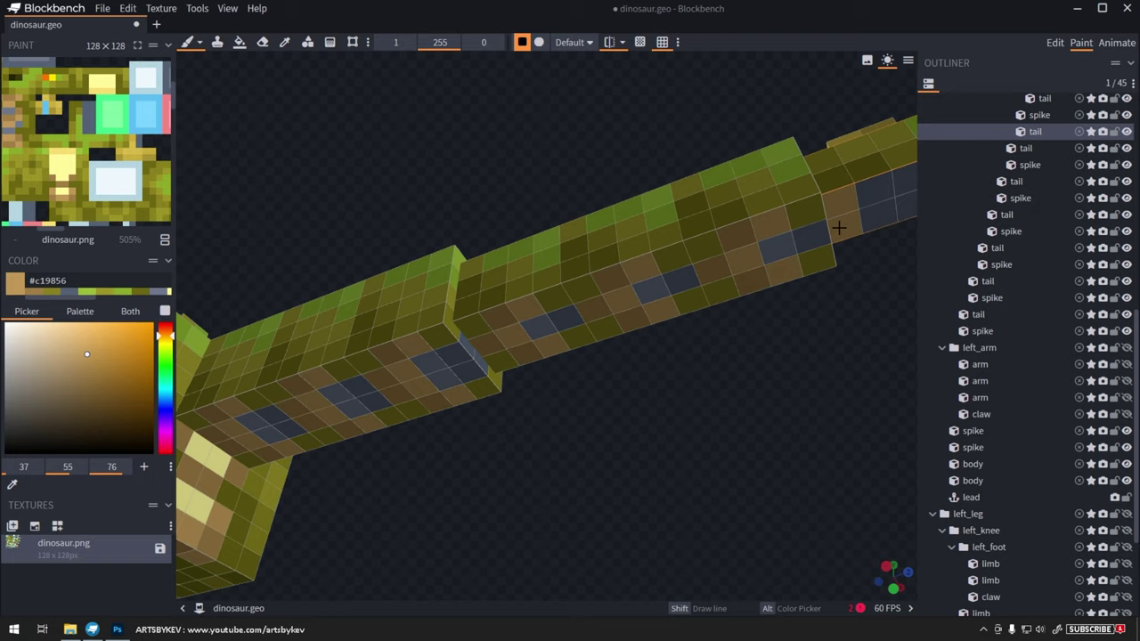
pyautogui.moveTo(517, 324)
pyautogui.mouseDown(button='right')
pyautogui.moveTo(321, 359)
pyautogui.moveTo(614, 259)
pyautogui.mouseUp(button='right')
pyautogui.click(626, 254)
# - Fill the remaining grey pixels under the body and tail with light tan #e0b063 and save the texture
pyautogui.moveTo(626, 428)
pyautogui.mouseDown()
pyautogui.moveTo(479, 433)
pyautogui.moveTo(463, 391)
pyautogui.mouseUp()
pyautogui.hotkey('ctrl', 'z')
pyautogui.click(473, 291)
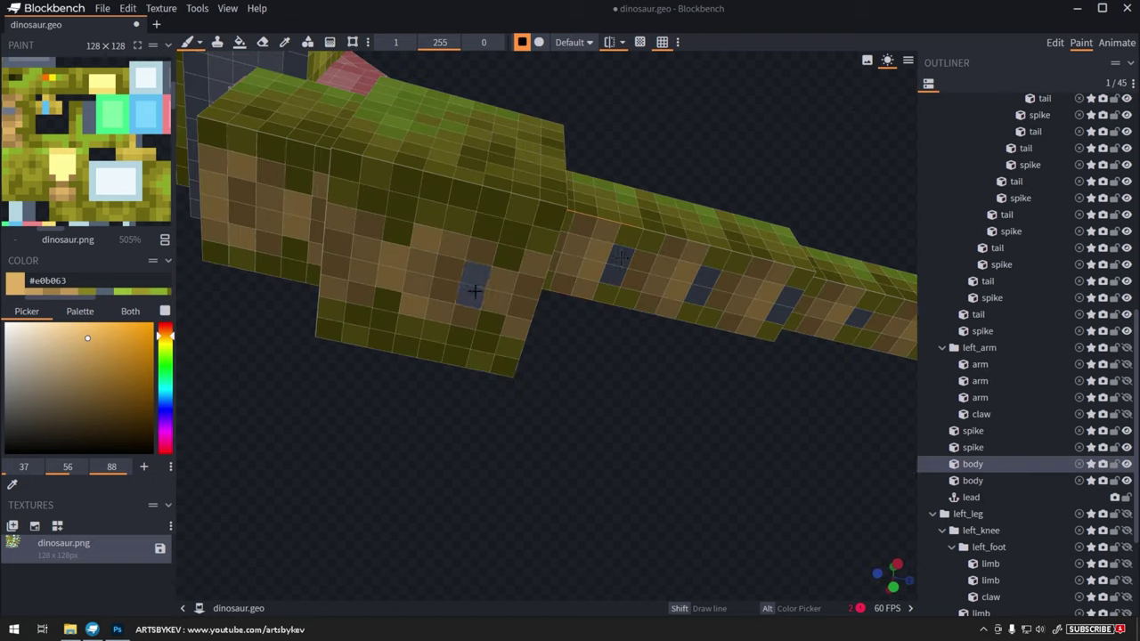
pyautogui.moveTo(623, 321); pyautogui.dragTo(428, 339, button='right')
pyautogui.click(524, 333)
pyautogui.scroll(-3, 524, 332)
pyautogui.click(656, 333)
pyautogui.moveTo(623, 445); pyautogui.dragTo(498, 383)
pyautogui.click(535, 481)
pyautogui.moveTo(659, 419); pyautogui.dragTo(624, 481)
pyautogui.click(160, 549)
# - Show the left leg and paint the rear half of the thigh's side and the sloped leg cube in olive shades
pyautogui.click(1126, 514)
pyautogui.moveTo(659, 445); pyautogui.dragTo(605, 418)
pyautogui.scroll(4, 570, 392)
pyautogui.keyDown('alt'); pyautogui.click(575, 377); pyautogui.keyUp('alt')
pyautogui.click(538, 476)
pyautogui.moveTo(557, 508); pyautogui.dragTo(528, 532)
pyautogui.moveTo(538, 422); pyautogui.dragTo(457, 477)
pyautogui.keyDown('alt'); pyautogui.click(582, 378); pyautogui.keyUp('alt')
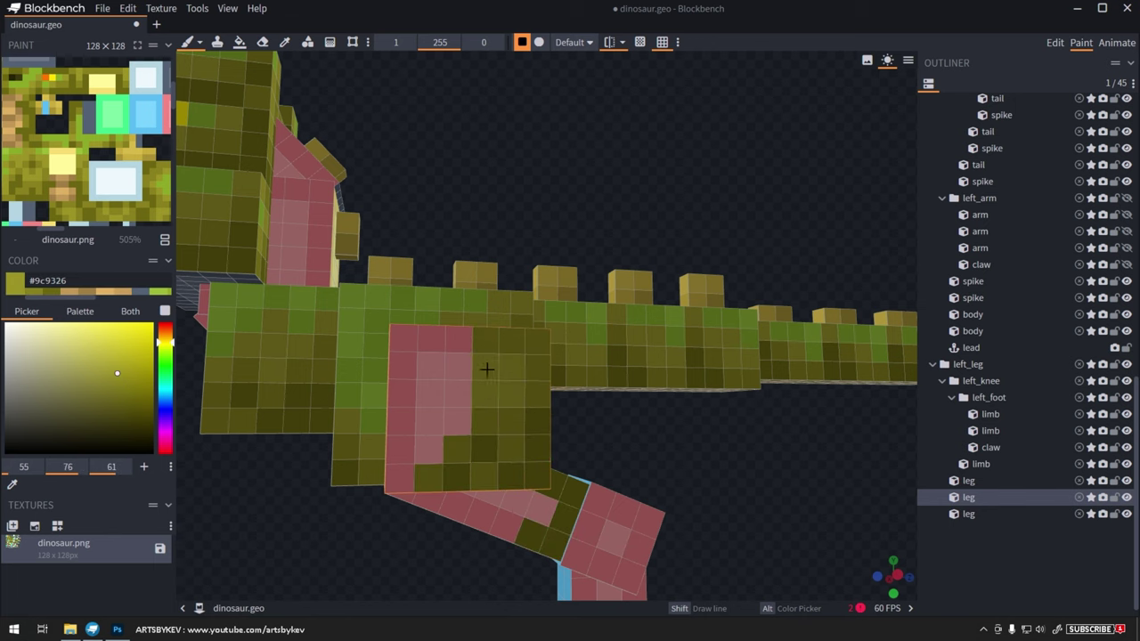
# - Cover the remaining pink on the sides of the thigh and sloped leg cube with green and olive pixels
pyautogui.keyDown('alt'); pyautogui.click(492, 400); pyautogui.keyUp('alt')
pyautogui.click(457, 420)
pyautogui.scroll(1, 481, 445)
pyautogui.moveTo(491, 491); pyautogui.dragTo(476, 410, button='right')
pyautogui.moveTo(529, 440); pyautogui.dragTo(427, 434)
pyautogui.moveTo(486, 456); pyautogui.dragTo(383, 432)
pyautogui.keyDown('alt'); pyautogui.click(413, 390); pyautogui.keyUp('alt')
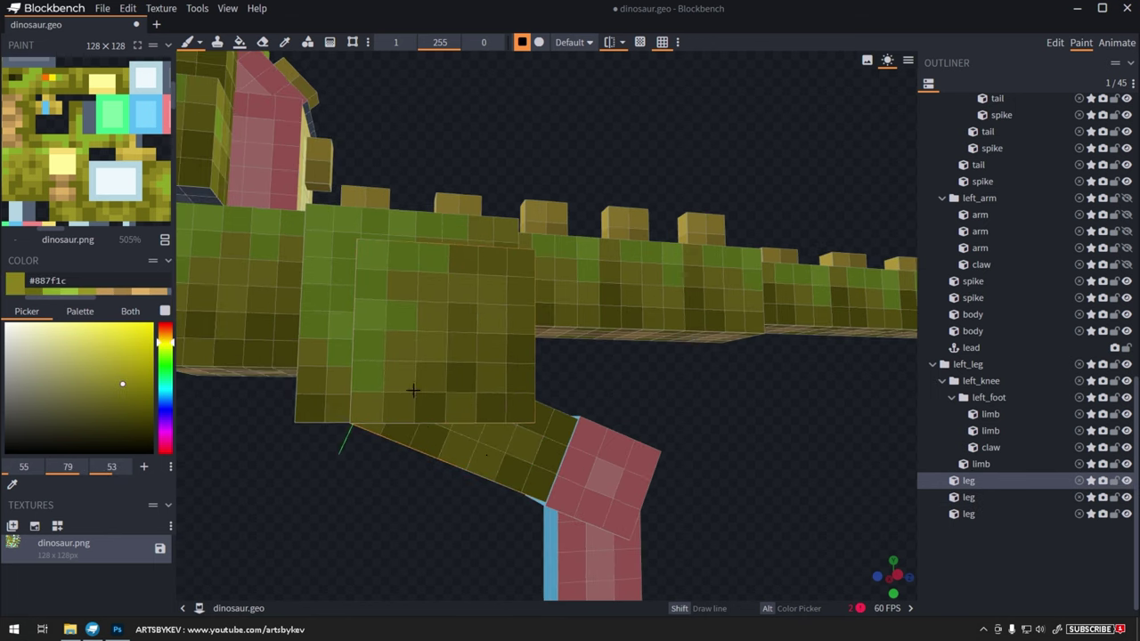
pyautogui.click(464, 448)
# - Paint the knee cube's side in olive and green and the shin's rear edge in dark olive #6c6510
pyautogui.scroll(-4, 569, 445)
pyautogui.moveTo(722, 457); pyautogui.dragTo(659, 428)
pyautogui.scroll(4, 582, 445)
pyautogui.moveTo(570, 490); pyautogui.dragTo(582, 432)
pyautogui.moveTo(583, 472); pyautogui.dragTo(579, 338, button='right')
pyautogui.moveTo(593, 365); pyautogui.dragTo(593, 471)
pyautogui.keyDown('alt'); pyautogui.click(570, 348); pyautogui.keyUp('alt')
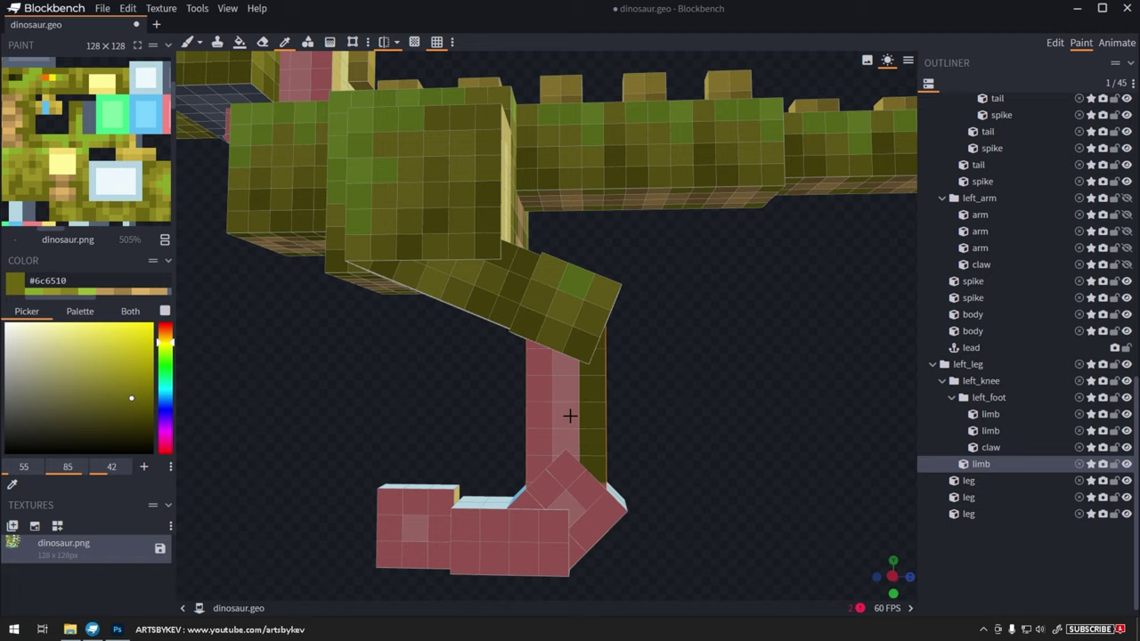
# - Paint the rest of the shin's side and the ankle's rear part in olive shades sampled from the leg
pyautogui.moveTo(566, 422); pyautogui.dragTo(567, 389)
pyautogui.click(539, 467)
pyautogui.keyDown('alt'); pyautogui.click(577, 281); pyautogui.keyUp('alt')
pyautogui.click(538, 415)
pyautogui.moveTo(445, 401); pyautogui.dragTo(525, 388)
pyautogui.moveTo(615, 356); pyautogui.dragTo(634, 381)
pyautogui.keyDown('alt'); pyautogui.click(652, 381); pyautogui.keyUp('alt')
pyautogui.keyDown('alt'); pyautogui.click(638, 422); pyautogui.keyUp('alt')
pyautogui.moveTo(614, 437)
pyautogui.mouseDown()
pyautogui.moveTo(644, 493)
pyautogui.moveTo(634, 517)
pyautogui.mouseUp()
# - Flood-fill plain faces of the left leg with the Fill tool
pyautogui.click(239, 41)
pyautogui.moveTo(428, 427); pyautogui.dragTo(498, 391)
pyautogui.click(618, 470)
pyautogui.moveTo(712, 428); pyautogui.dragTo(570, 410)
pyautogui.click(472, 346)
# - Paint the upper face of the left knee cube with green and olive pixels, including #9c9326
pyautogui.click(188, 41)
pyautogui.moveTo(606, 356); pyautogui.dragTo(641, 401)
pyautogui.keyDown('alt'); pyautogui.click(495, 386); pyautogui.keyUp('alt')
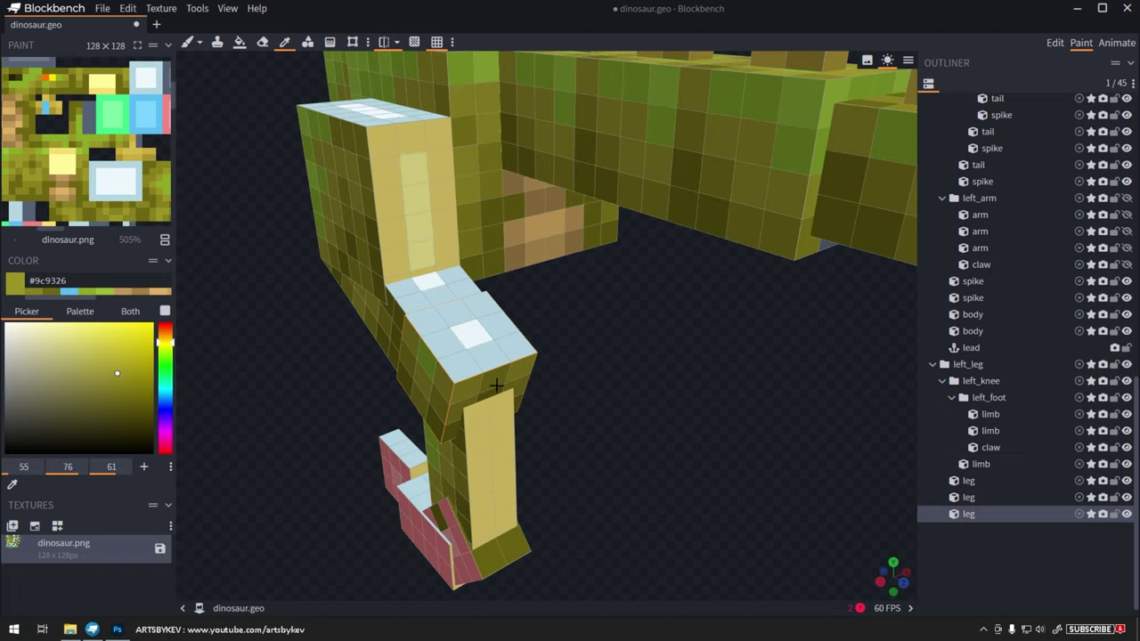
pyautogui.moveTo(472, 347); pyautogui.dragTo(516, 356)
pyautogui.moveTo(624, 356)
pyautogui.mouseDown()
pyautogui.moveTo(657, 380)
pyautogui.moveTo(677, 356)
pyautogui.mouseUp()
pyautogui.keyDown('alt'); pyautogui.click(549, 432); pyautogui.keyUp('alt')
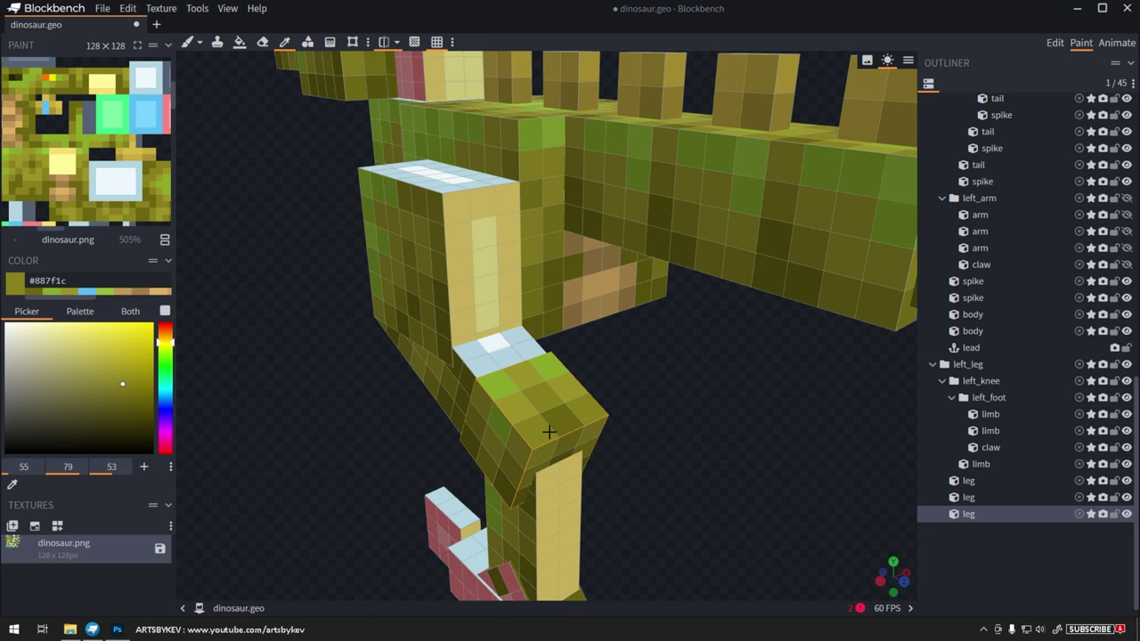
# - Paint the left thigh's remaining plain faces with olive and green shades sampled from the leg
pyautogui.moveTo(475, 241); pyautogui.dragTo(457, 235)
pyautogui.keyDown('alt'); pyautogui.click(476, 225); pyautogui.keyUp('alt')
pyautogui.moveTo(641, 392); pyautogui.dragTo(605, 446)
pyautogui.moveTo(498, 276); pyautogui.dragTo(457, 290)
pyautogui.moveTo(374, 374); pyautogui.dragTo(543, 361)
pyautogui.moveTo(548, 302)
pyautogui.mouseDown()
pyautogui.moveTo(588, 347)
pyautogui.moveTo(569, 409)
pyautogui.mouseUp()
pyautogui.keyDown('alt'); pyautogui.click(585, 313); pyautogui.keyUp('alt')
# - Flood-fill a plain face of the lower left leg in olive and brush shade variation over it
pyautogui.scroll(-3, 623, 374)
pyautogui.click(240, 42)
pyautogui.moveTo(725, 389); pyautogui.dragTo(677, 267)
pyautogui.click(611, 312)
pyautogui.click(188, 42)
pyautogui.moveTo(526, 222)
pyautogui.mouseDown()
pyautogui.moveTo(427, 245)
pyautogui.moveTo(499, 342)
pyautogui.mouseUp()
pyautogui.scroll(-3, 465, 356)
pyautogui.moveTo(383, 374)
pyautogui.mouseDown()
pyautogui.moveTo(465, 331)
pyautogui.moveTo(642, 312)
pyautogui.mouseUp()
# - Paint the remaining plain faces of the left shin and ankle with sampled olive shades
pyautogui.keyDown('alt'); pyautogui.click(602, 481); pyautogui.keyUp('alt')
pyautogui.keyDown('alt'); pyautogui.click(599, 446); pyautogui.keyUp('alt')
pyautogui.moveTo(588, 498)
pyautogui.mouseDown()
pyautogui.moveTo(593, 430)
pyautogui.moveTo(368, 418)
pyautogui.moveTo(641, 428)
pyautogui.mouseUp()
pyautogui.scroll(3, 534, 401)
pyautogui.keyDown('alt'); pyautogui.click(504, 388); pyautogui.keyUp('alt')
pyautogui.click(448, 417)
pyautogui.click(489, 487)
pyautogui.click(424, 433)
# - Paint the side and upper faces of the left foot in green and olive, using #887f1c
pyautogui.moveTo(570, 481); pyautogui.dragTo(614, 472)
pyautogui.moveTo(530, 472); pyautogui.dragTo(414, 472)
pyautogui.moveTo(356, 539); pyautogui.dragTo(507, 543)
pyautogui.click(722, 360)
pyautogui.moveTo(427, 374)
pyautogui.mouseDown()
pyautogui.moveTo(713, 374)
pyautogui.moveTo(472, 397)
pyautogui.mouseUp()
pyautogui.click(584, 472)
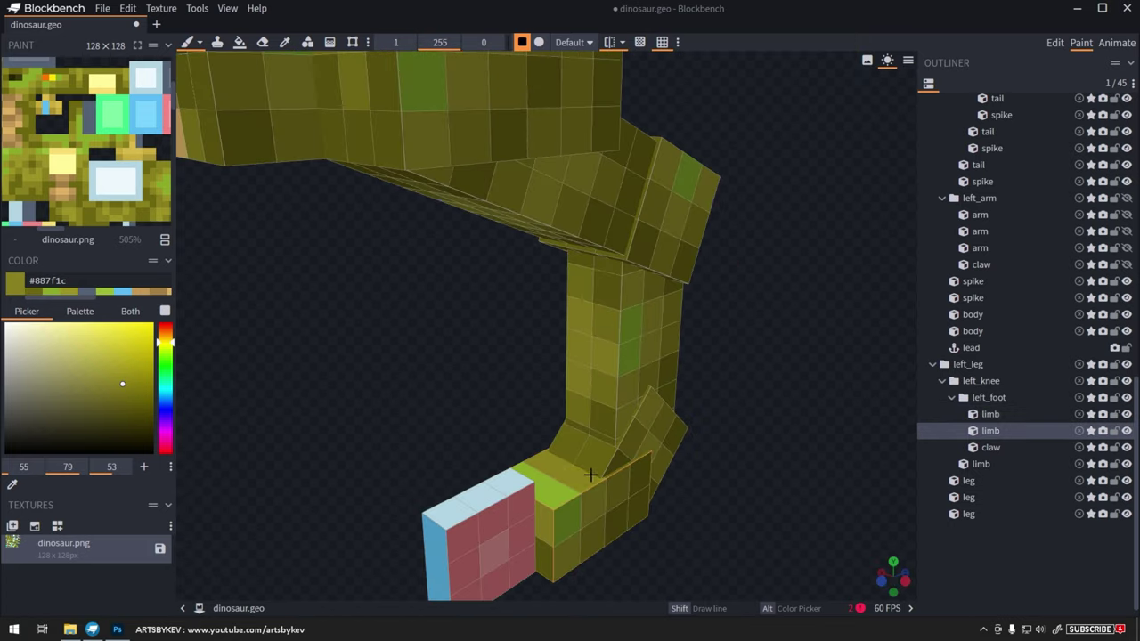
# - Cover the left foot's claw with tan pixels on its visible faces
pyautogui.scroll(-3, 590, 473)
pyautogui.moveTo(659, 498); pyautogui.dragTo(694, 486)
pyautogui.keyDown('alt'); pyautogui.click(552, 433); pyautogui.keyUp('alt')
pyautogui.moveTo(520, 481); pyautogui.dragTo(485, 450)
pyautogui.moveTo(427, 535)
pyautogui.mouseDown()
pyautogui.moveTo(466, 517)
pyautogui.moveTo(463, 535)
pyautogui.mouseUp()
pyautogui.moveTo(486, 499)
pyautogui.mouseDown()
pyautogui.moveTo(475, 547)
pyautogui.moveTo(491, 381)
pyautogui.moveTo(588, 382)
pyautogui.mouseUp()
# - Paint the underside of the left foot in dark olive, undoing one stray stroke
pyautogui.keyDown('alt'); pyautogui.click(534, 356); pyautogui.keyUp('alt')
pyautogui.click(130, 413)
pyautogui.moveTo(481, 338); pyautogui.dragTo(534, 338)
pyautogui.hotkey('ctrl', 'z')
pyautogui.moveTo(498, 418); pyautogui.dragTo(556, 378)
pyautogui.keyDown('alt'); pyautogui.click(534, 298); pyautogui.keyUp('alt')
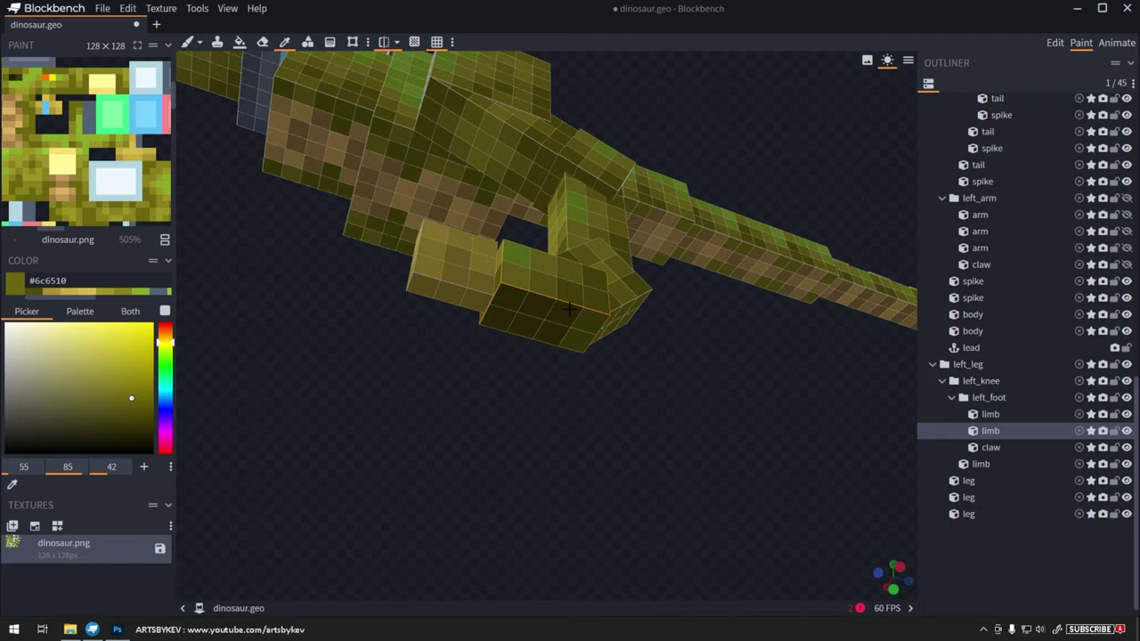
# - Cover the claw's remaining green face in the texture by copying its painted tan area over it
pyautogui.keyDown('alt'); pyautogui.click(436, 250); pyautogui.keyUp('alt')
pyautogui.moveTo(311, 258); pyautogui.dragTo(267, 391)
pyautogui.click(1054, 43)
pyautogui.scroll(5, 80, 147)
pyautogui.click(1081, 43)
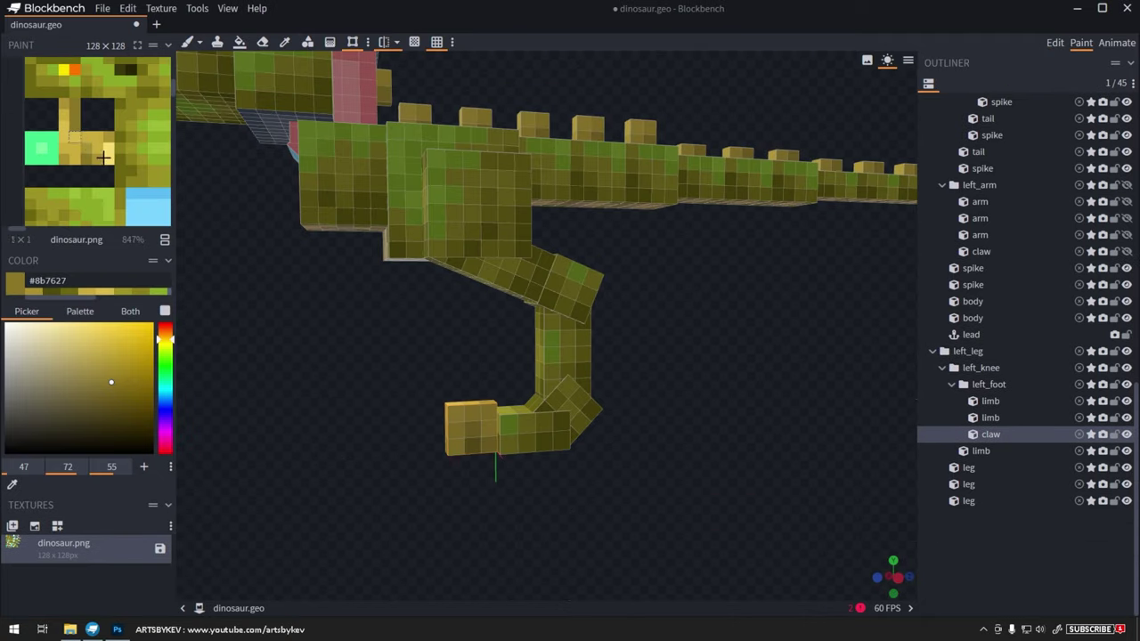
pyautogui.moveTo(36, 147); pyautogui.dragTo(71, 147)
pyautogui.moveTo(356, 428); pyautogui.dragTo(418, 401)
# - Duplicate the left leg in Edit mode and mirror the copy to the opposite side
pyautogui.click(1054, 43)
pyautogui.moveTo(712, 400); pyautogui.dragTo(792, 463)
pyautogui.click(986, 443)
pyautogui.click(968, 426)
pyautogui.hotkey('ctrl', 'd')
pyautogui.click(166, 8)
pyautogui.click(356, 60)
# - Duplicate the left arm's claw and delete the mirrored leg copy
pyautogui.click(981, 445)
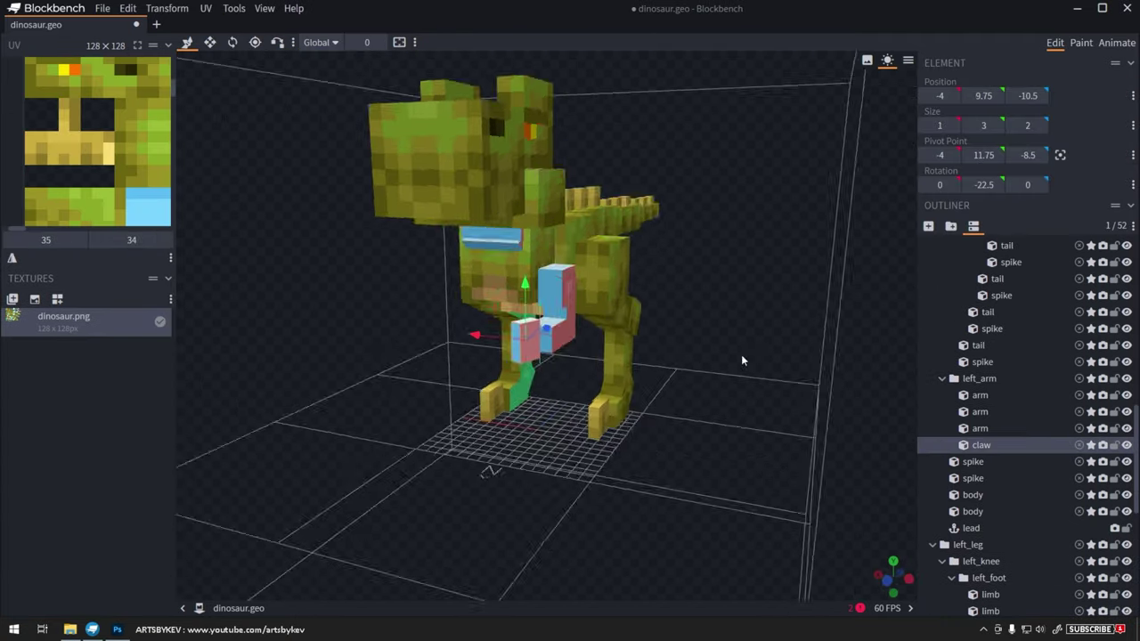
pyautogui.hotkey('ctrl', 'd')
pyautogui.moveTo(741, 354); pyautogui.dragTo(534, 443)
pyautogui.press('Delete')
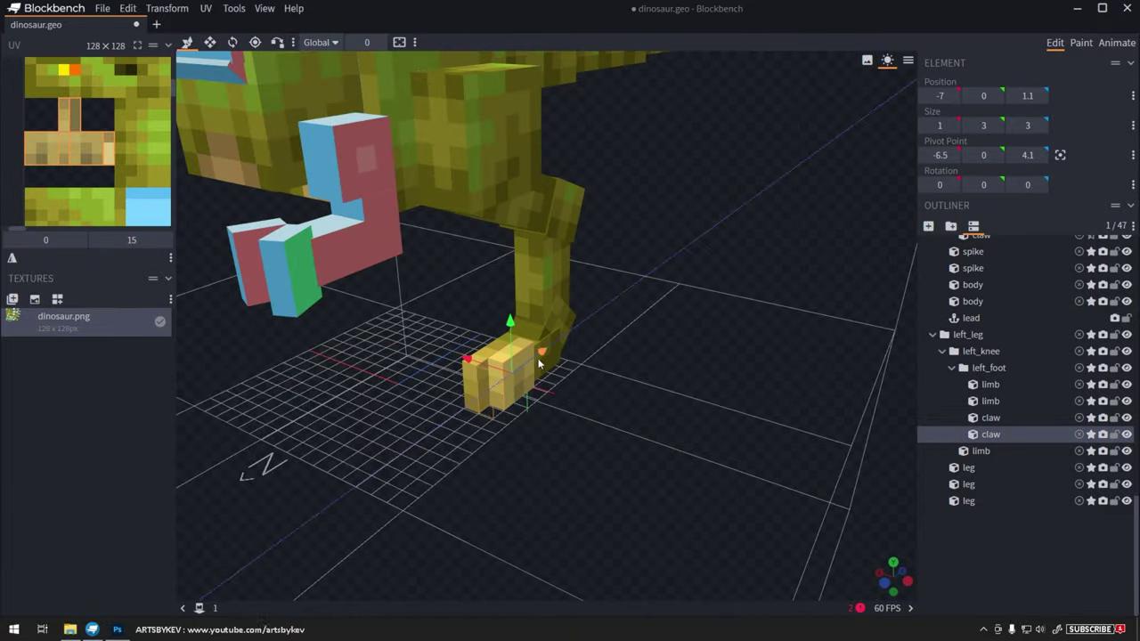
pyautogui.press('r')
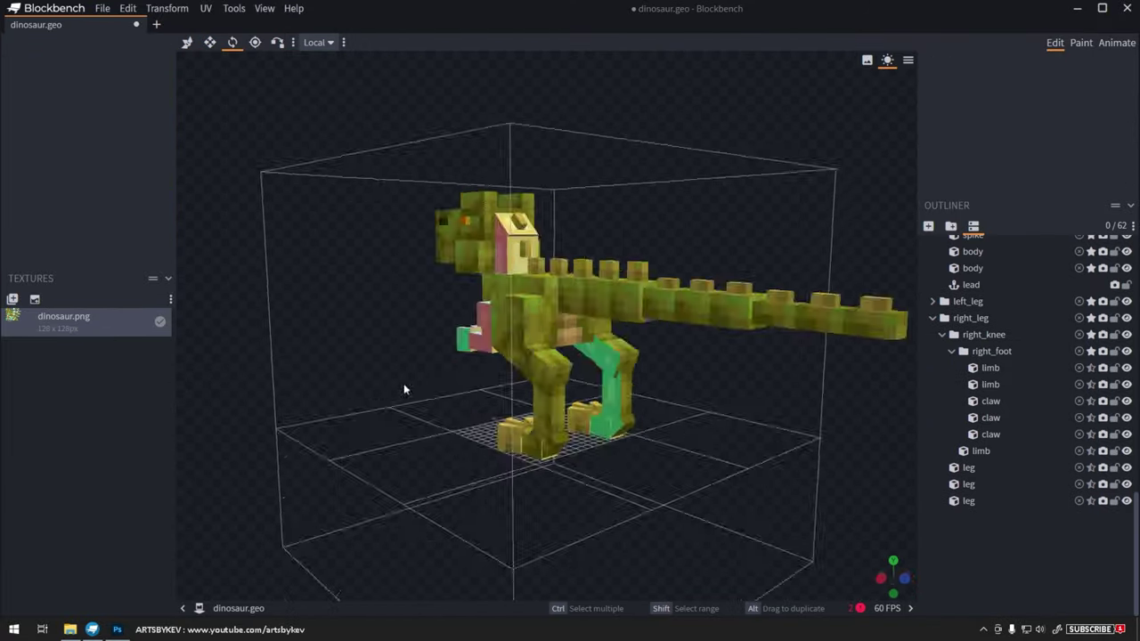
pyautogui.click(102, 8)
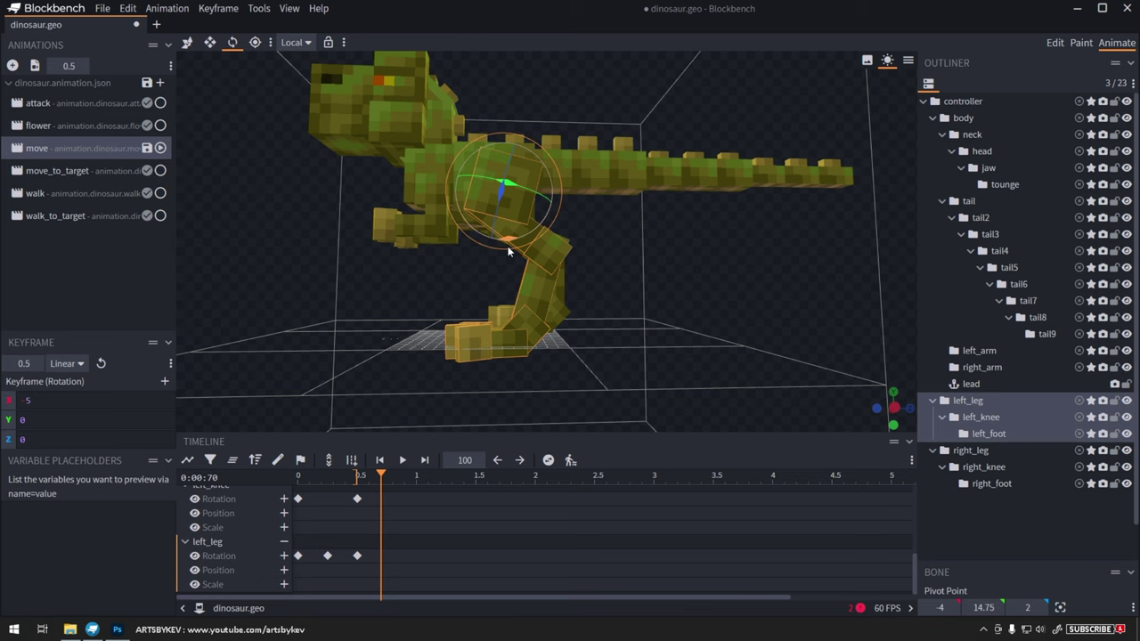
# - Pose the left leg, knee and foot at 0.7 seconds of the move animation, with the foot's X rotation at 110
pyautogui.click(535, 293)
pyautogui.moveTo(512, 243); pyautogui.dragTo(535, 226)
pyautogui.click(587, 257)
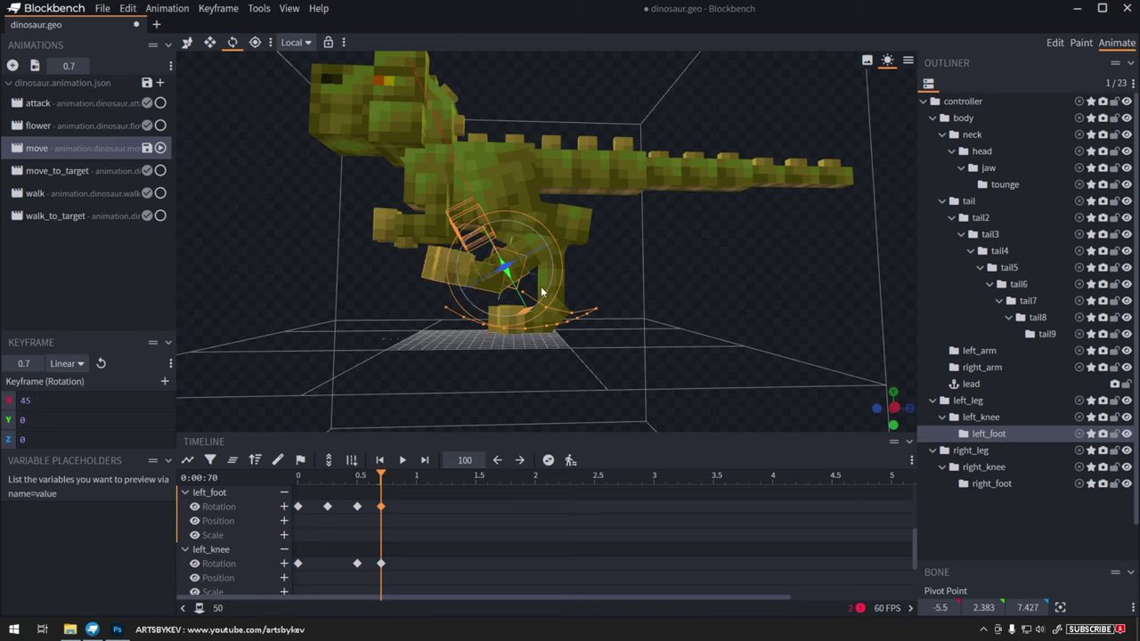
pyautogui.moveTo(360, 476); pyautogui.dragTo(374, 476)
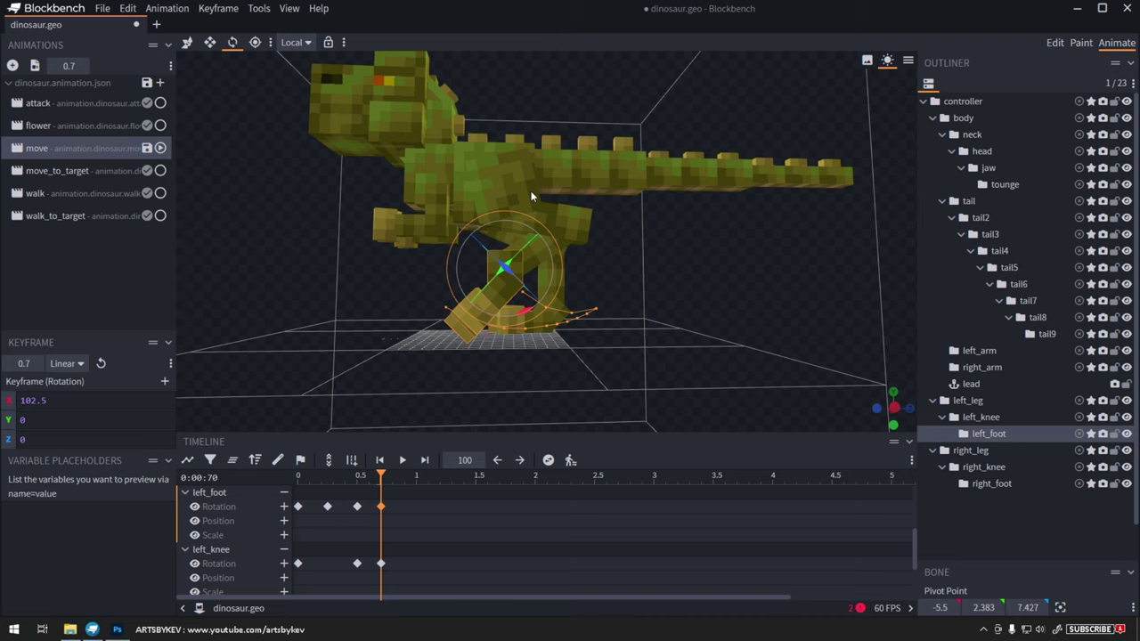
pyautogui.click(550, 215)
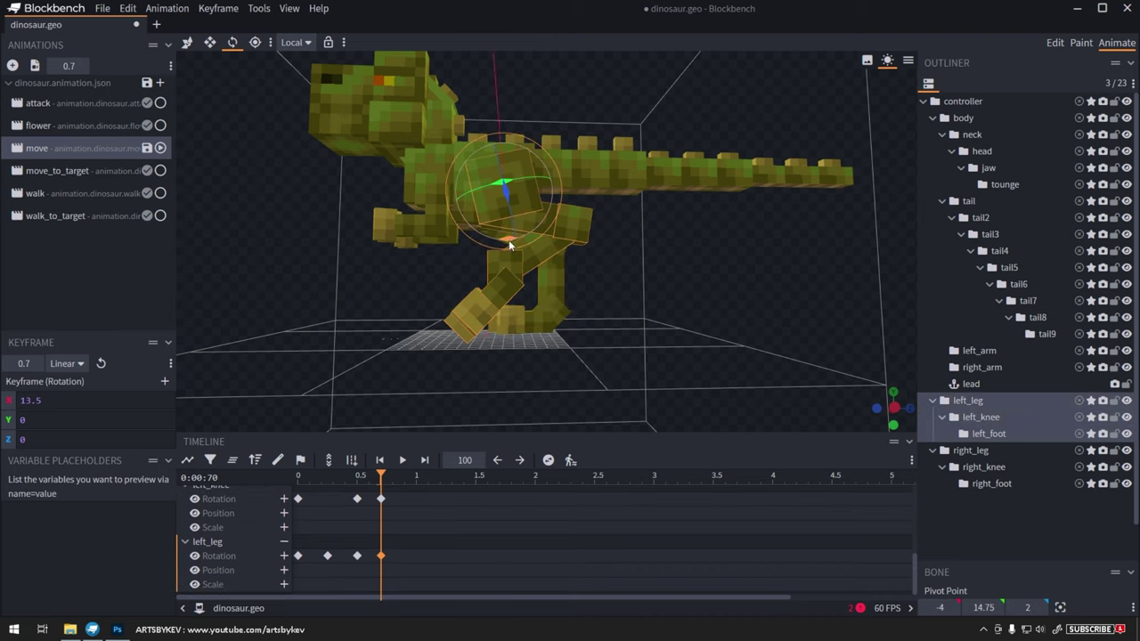
pyautogui.moveTo(508, 240); pyautogui.dragTo(534, 262)
pyautogui.click(548, 249)
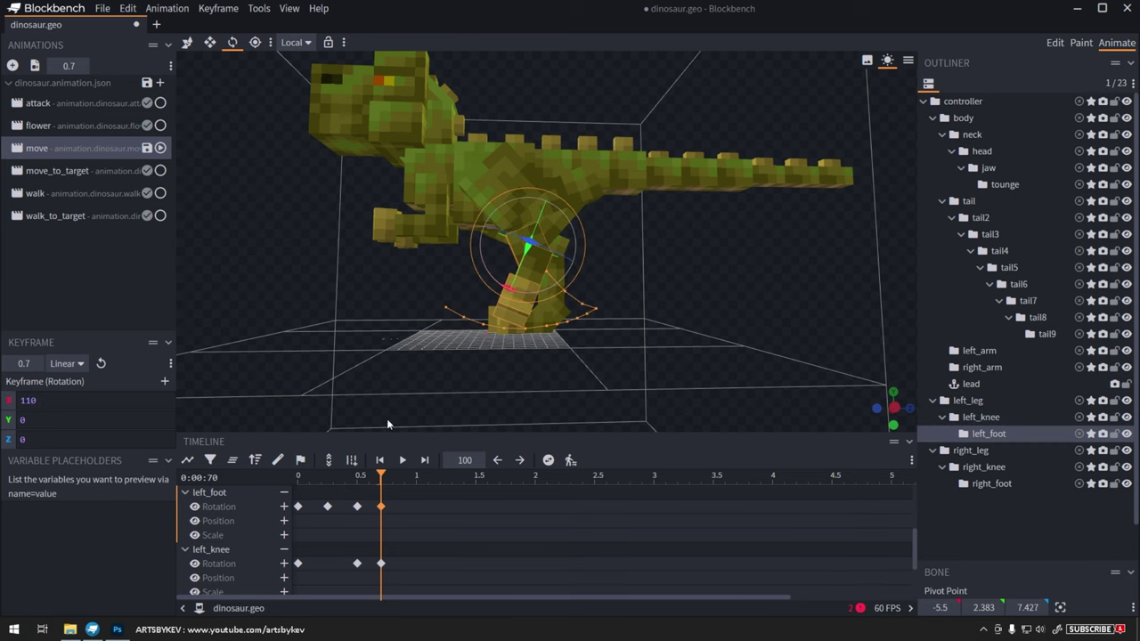
pyautogui.moveTo(365, 475); pyautogui.dragTo(392, 475)
# - Copy the left leg, knee and foot rotation keyframes from 0 seconds and paste them at 1 second
pyautogui.moveTo(306, 492); pyautogui.dragTo(275, 484)
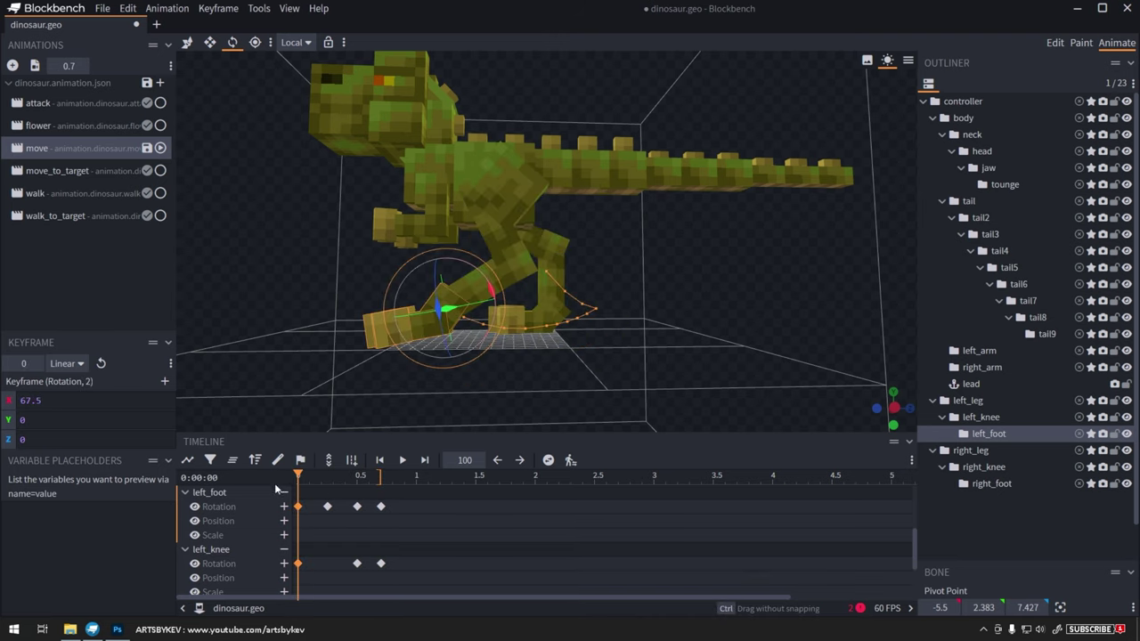
pyautogui.hotkey('ctrl', 'c')
pyautogui.click(399, 478)
pyautogui.moveTo(401, 478)
pyautogui.mouseDown()
pyautogui.moveTo(416, 478)
pyautogui.moveTo(382, 478)
pyautogui.moveTo(416, 481)
pyautogui.moveTo(394, 481)
pyautogui.mouseUp()
pyautogui.hotkey('ctrl', 'v')
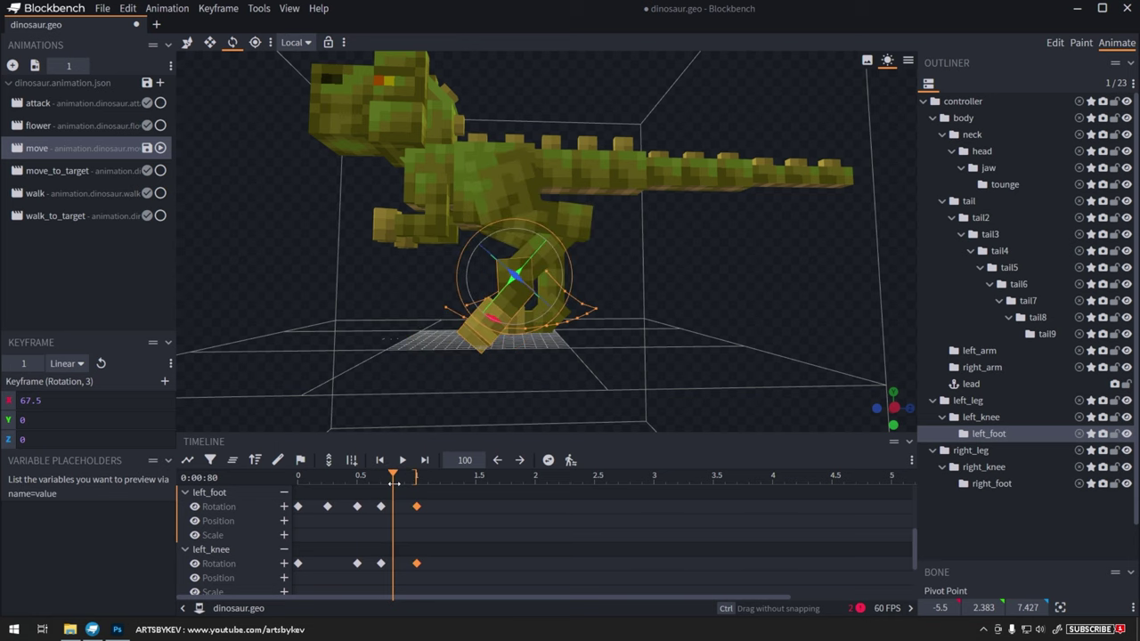
# - Keyframe the left knee's X rotation at -71.25 at 0.85 seconds and play the animation
pyautogui.click(523, 283)
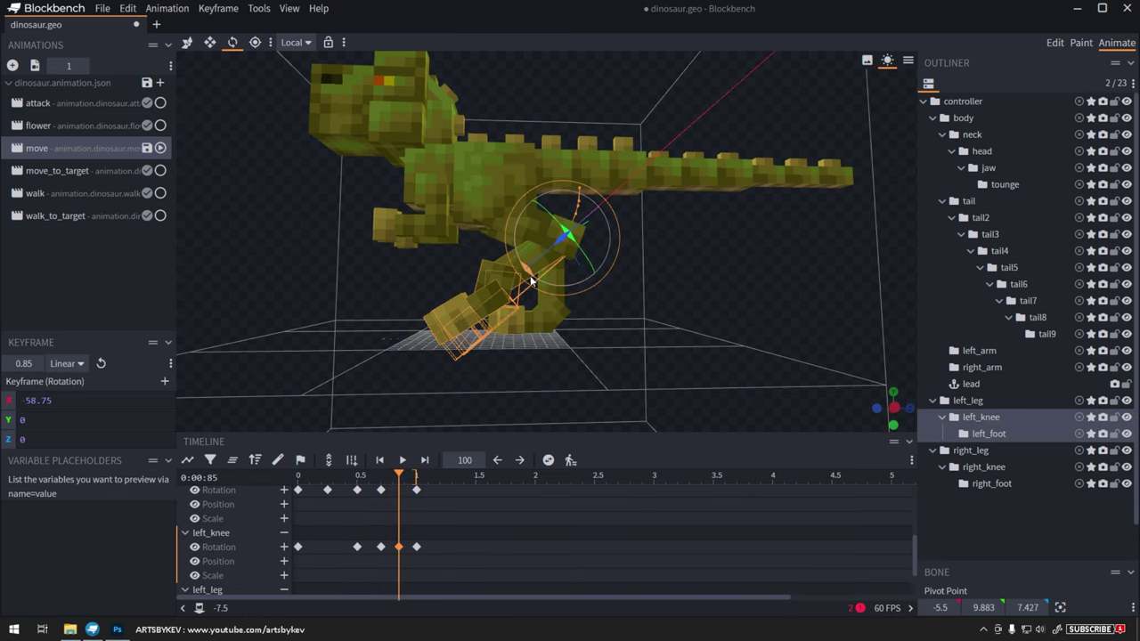
pyautogui.moveTo(524, 270); pyautogui.dragTo(503, 289)
pyautogui.press('space')
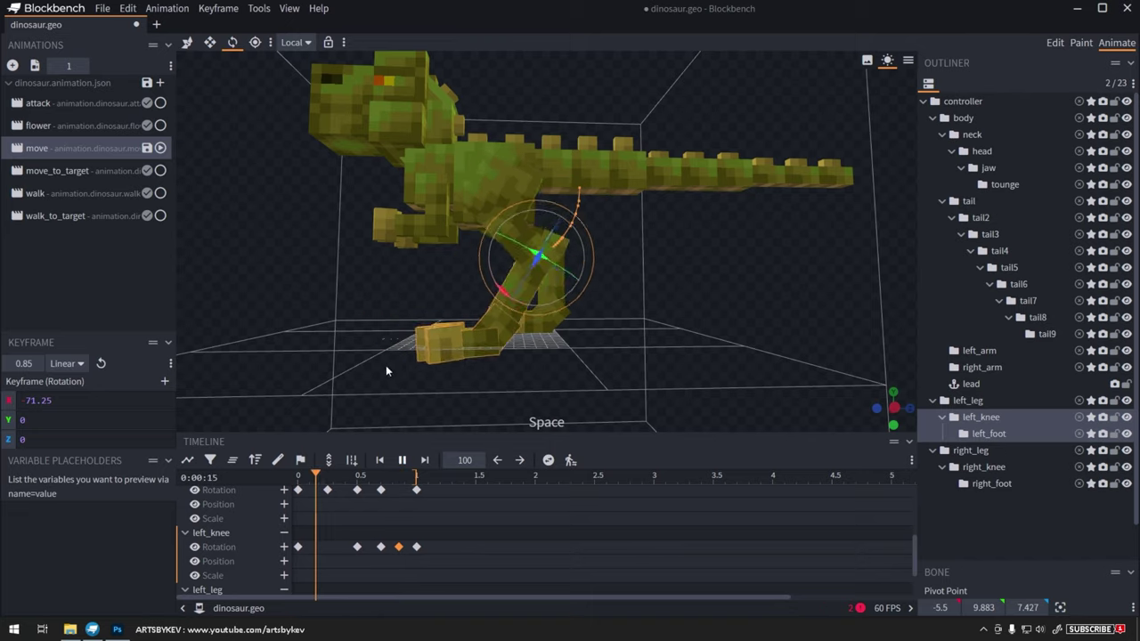
pyautogui.moveTo(310, 326); pyautogui.dragTo(420, 330)
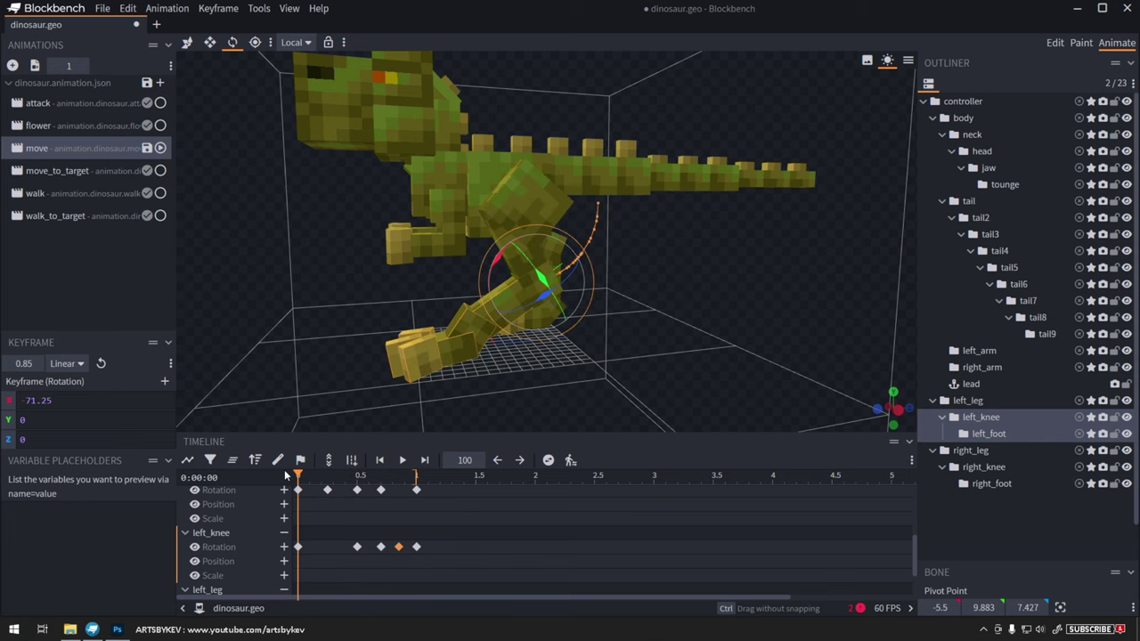
# - Keyframe the controller's position at zero at 0 seconds and raise it to Y 1 at 0.2 seconds
pyautogui.click(960, 102)
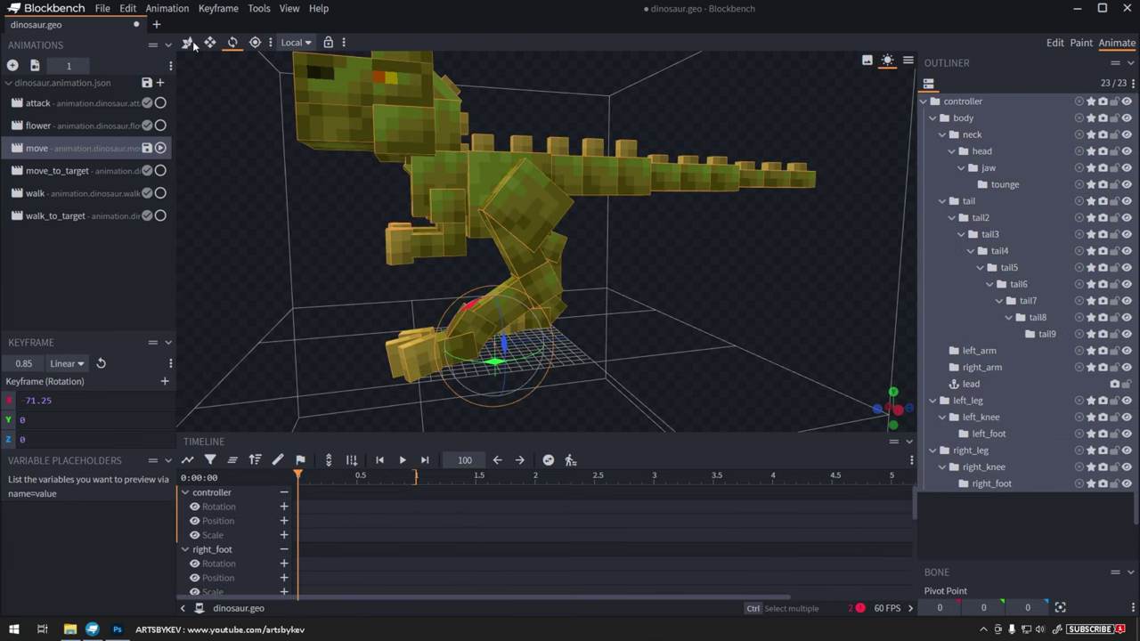
pyautogui.moveTo(302, 260); pyautogui.dragTo(292, 250)
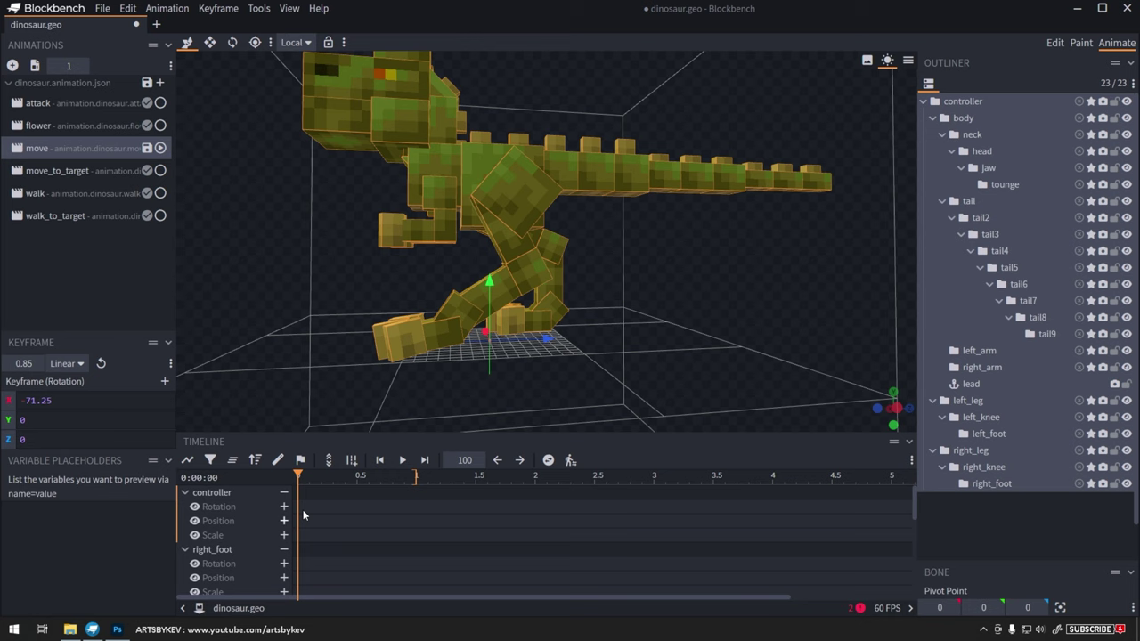
pyautogui.moveTo(313, 482); pyautogui.dragTo(322, 477)
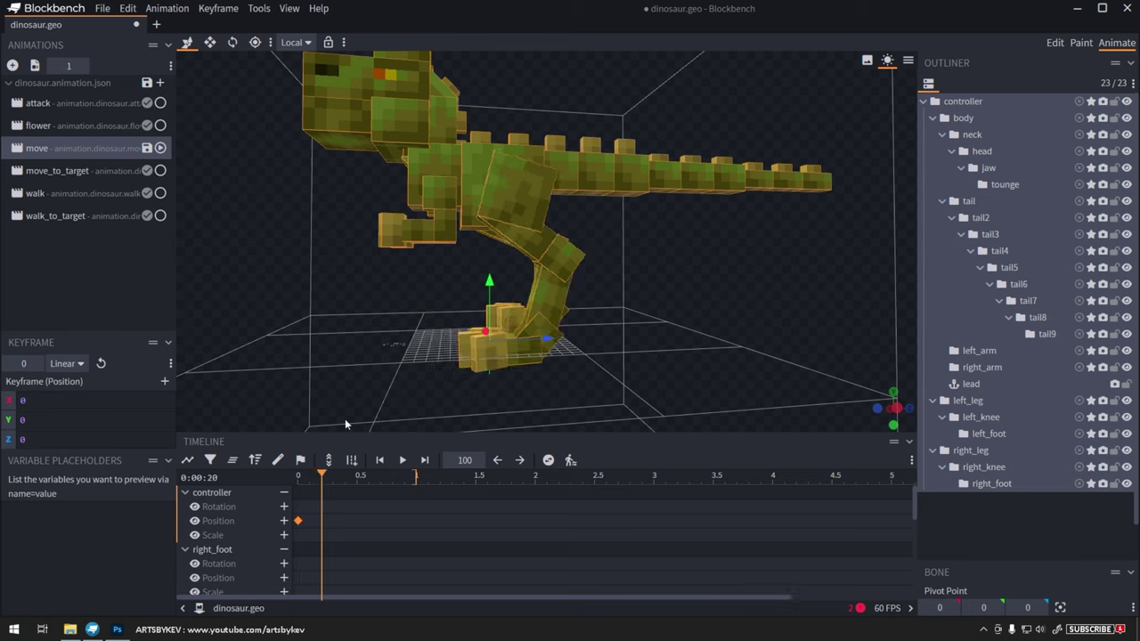
pyautogui.moveTo(344, 419); pyautogui.dragTo(428, 335)
pyautogui.moveTo(488, 283); pyautogui.dragTo(488, 270)
pyautogui.moveTo(379, 369); pyautogui.dragTo(376, 346)
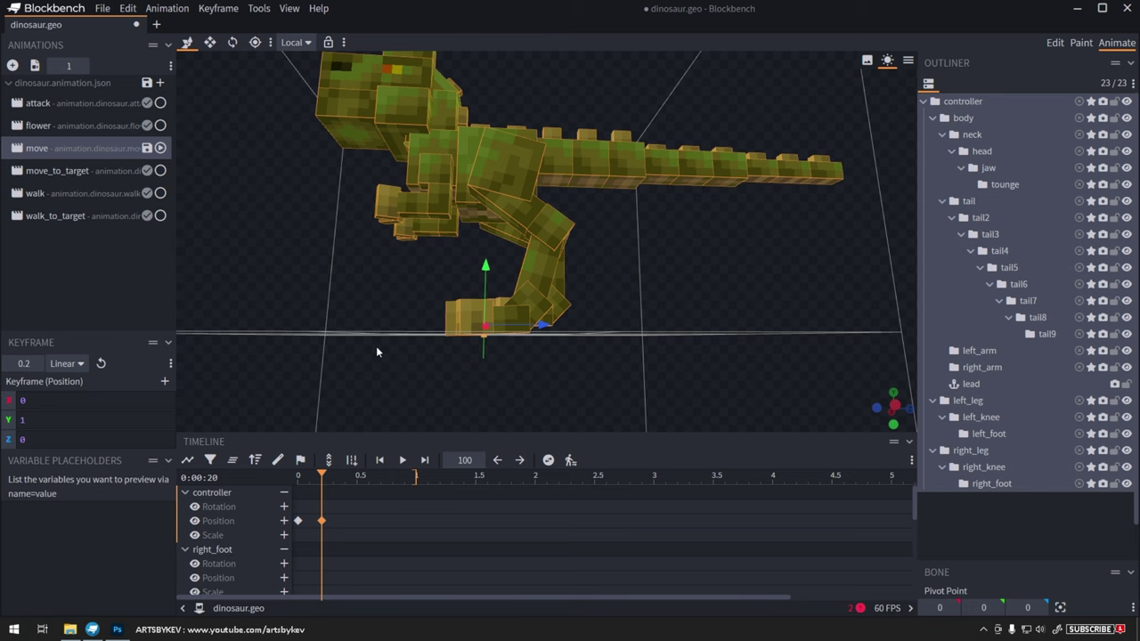
# - Paste the controller's position keyframes at 0.5, 0.7 and 1 second and play the animation
pyautogui.moveTo(303, 478); pyautogui.dragTo(355, 489)
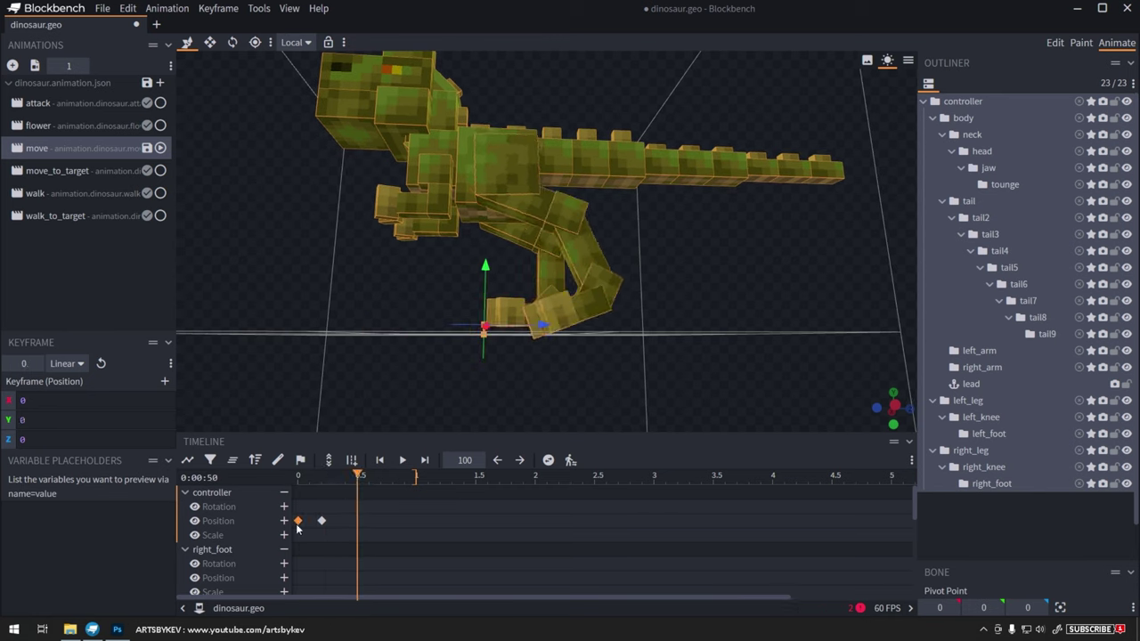
pyautogui.hotkey('ctrl', 'v')
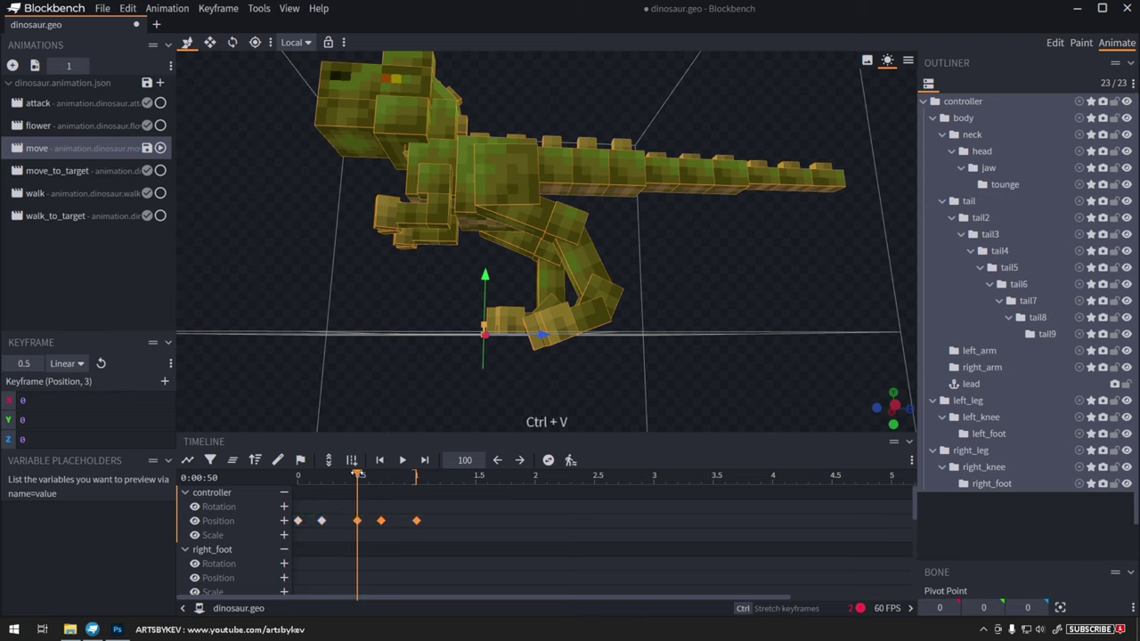
pyautogui.press('space')
pyautogui.moveTo(608, 376); pyautogui.dragTo(710, 396)
# - Keyframe the body's Z rotation at 5 at 0 seconds and -5 at 0.5 seconds
pyautogui.click(579, 217)
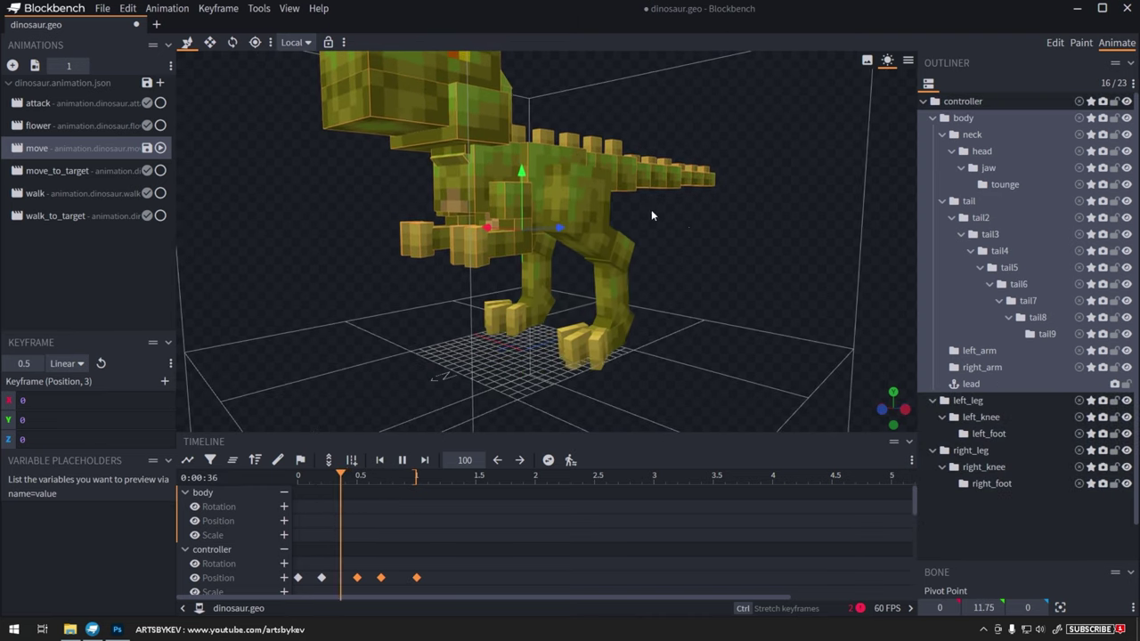
pyautogui.press('space')
pyautogui.moveTo(302, 475); pyautogui.dragTo(296, 509)
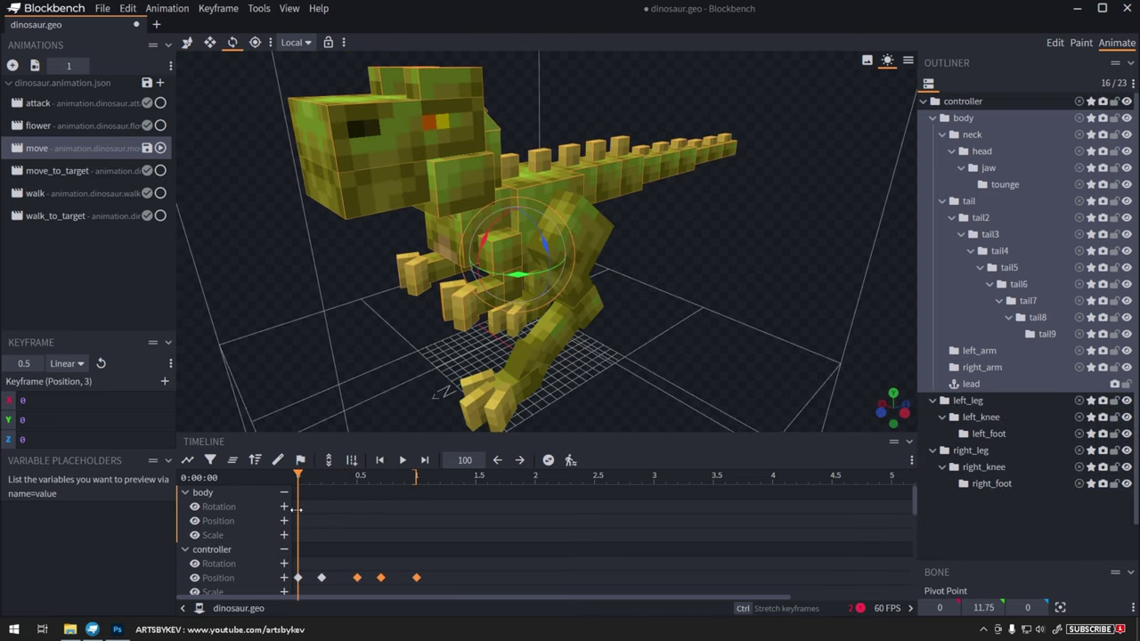
pyautogui.moveTo(544, 244); pyautogui.dragTo(545, 248)
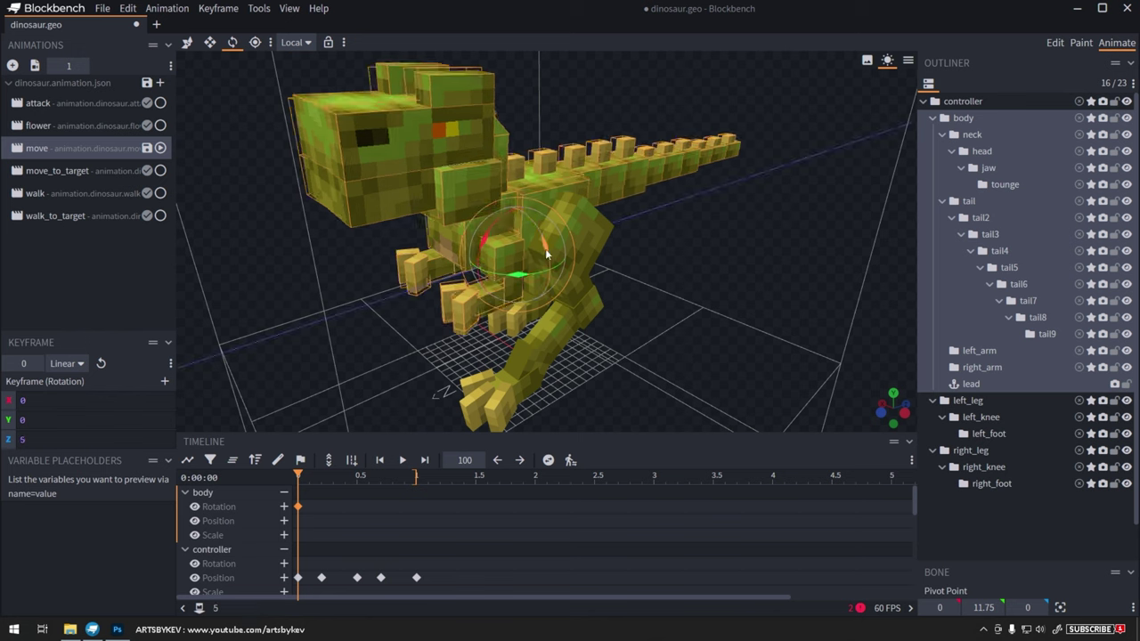
pyautogui.click(357, 478)
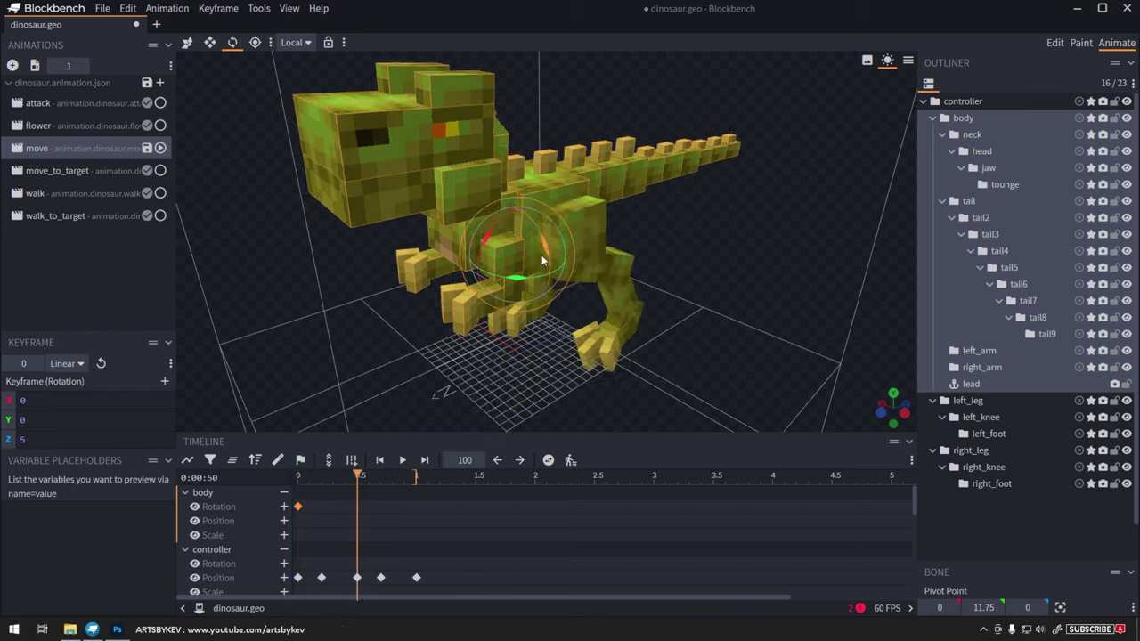
pyautogui.moveTo(547, 245)
pyautogui.mouseDown()
pyautogui.moveTo(543, 231)
pyautogui.moveTo(545, 242)
pyautogui.mouseUp()
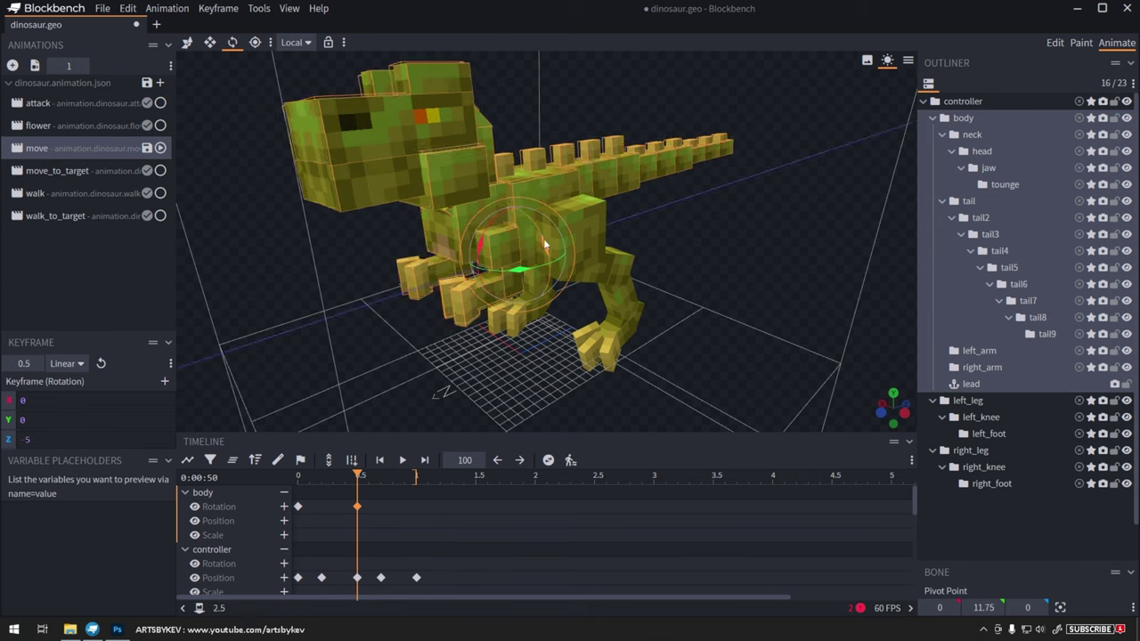
# - Copy the body's first rotation keyframe to 1 second and preview the movement from the front
pyautogui.hotkey('ctrl', 'c')
pyautogui.click(413, 478)
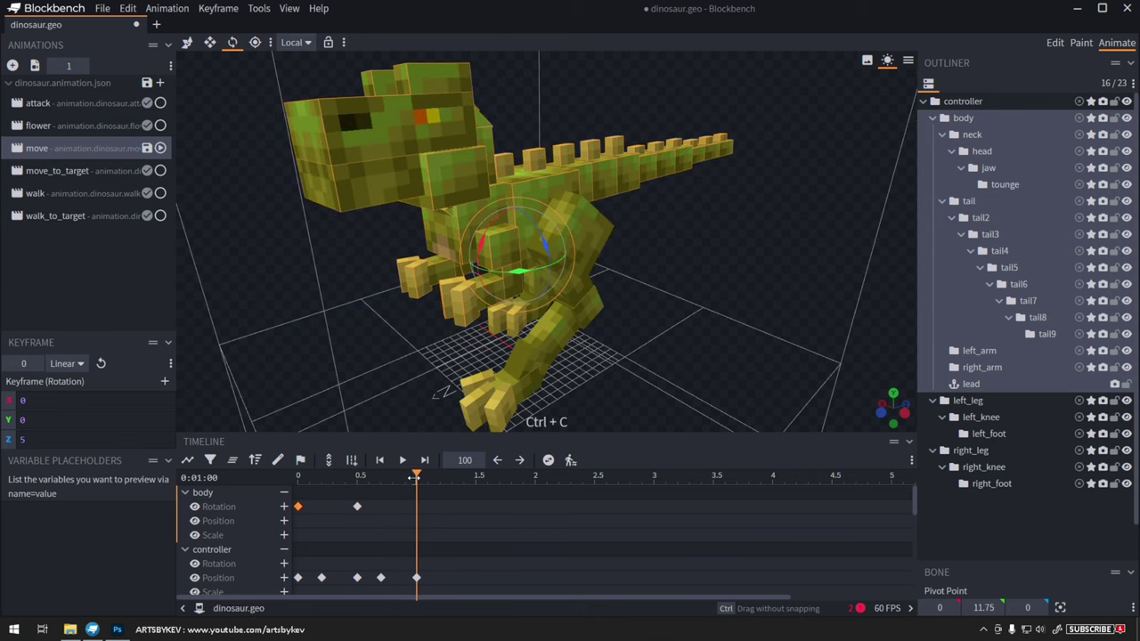
pyautogui.hotkey('ctrl', 'v')
pyautogui.press('space')
pyautogui.moveTo(730, 356); pyautogui.dragTo(743, 294)
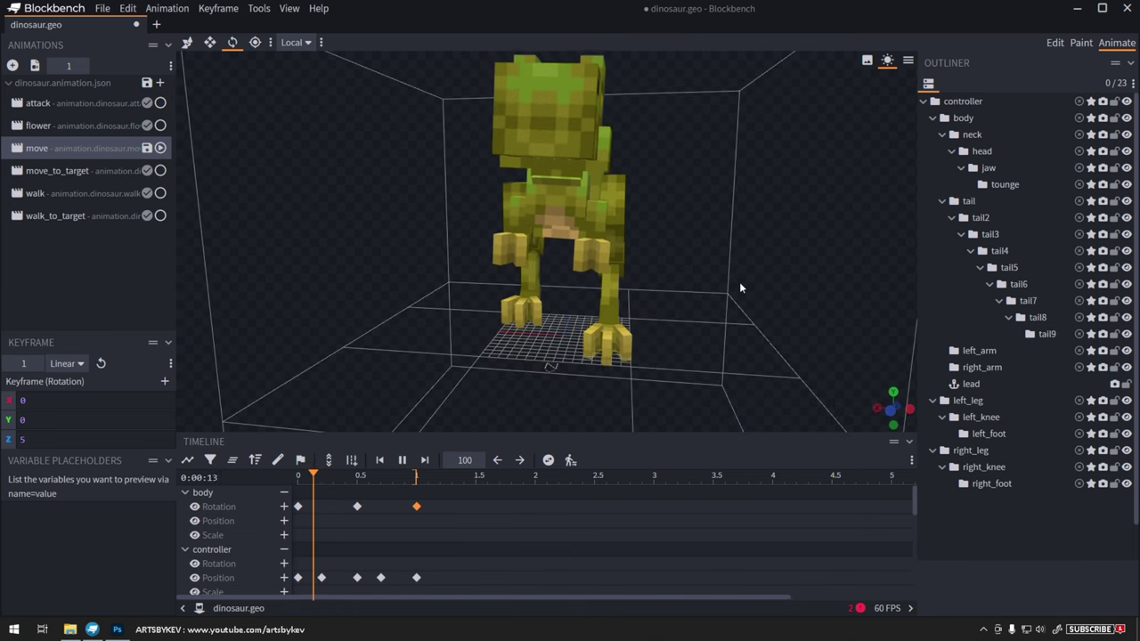
pyautogui.press('space')
# - Keyframe a sideways tilt of the head at 0 seconds and set its Z rotation to 5 at 0.5 seconds
pyautogui.click(565, 178)
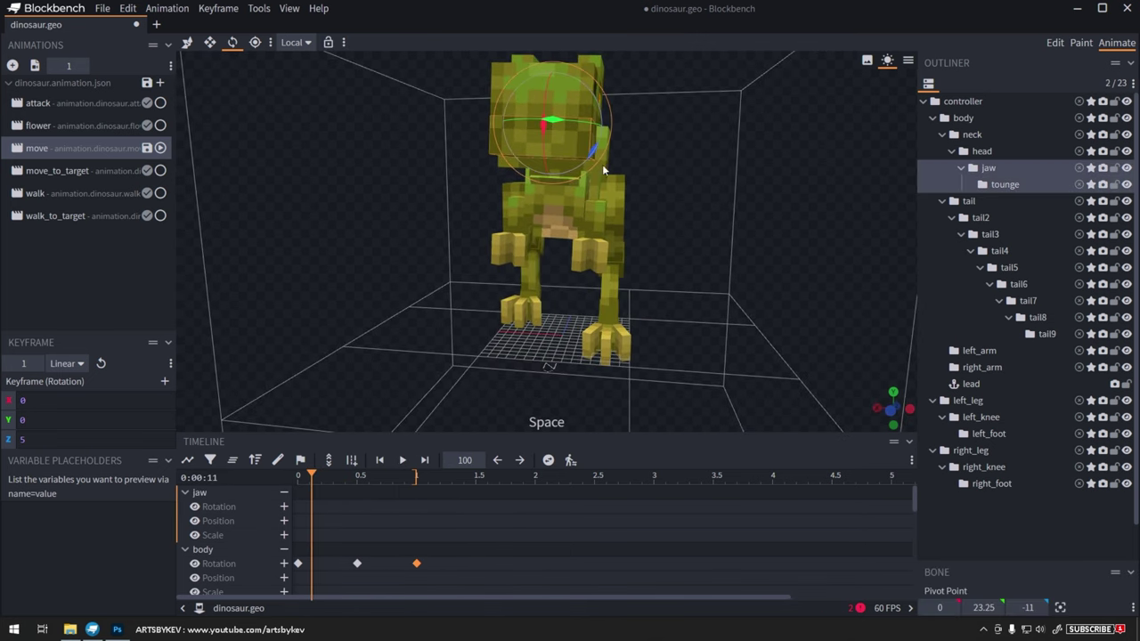
pyautogui.moveTo(606, 169); pyautogui.dragTo(567, 156)
pyautogui.moveTo(475, 346); pyautogui.dragTo(481, 345)
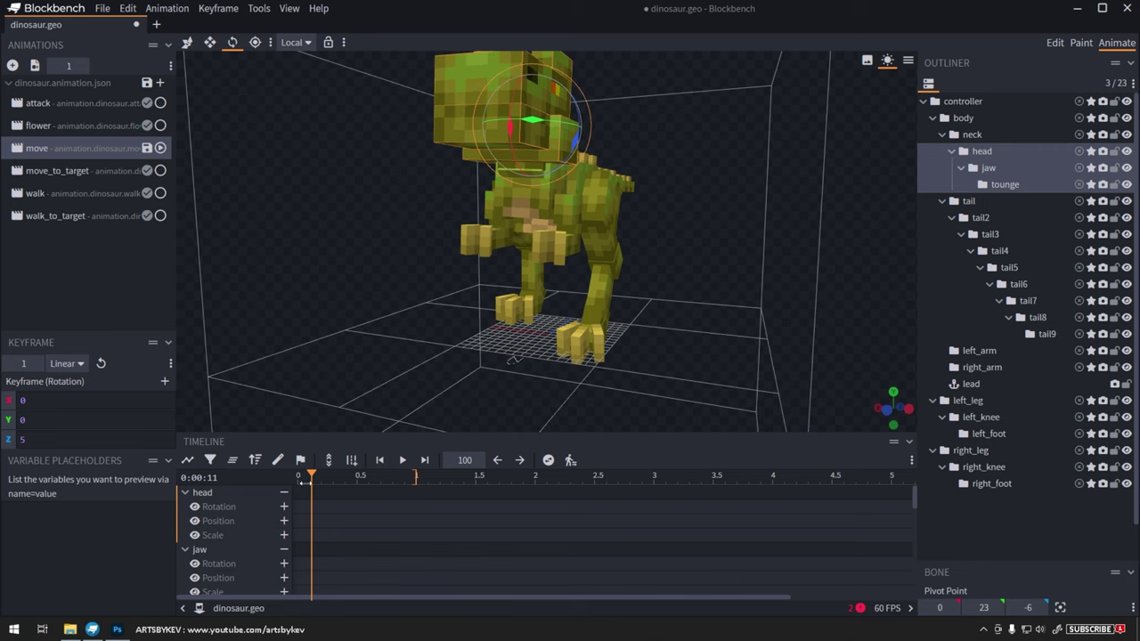
pyautogui.moveTo(306, 483); pyautogui.dragTo(295, 482)
pyautogui.moveTo(359, 351); pyautogui.dragTo(367, 391)
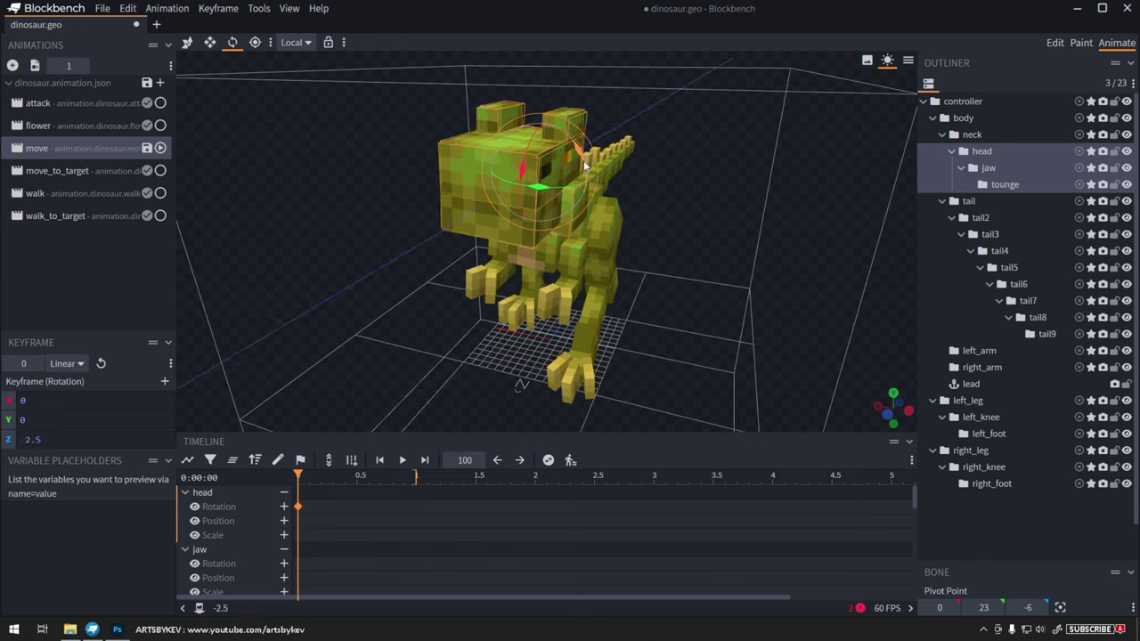
pyautogui.click(357, 478)
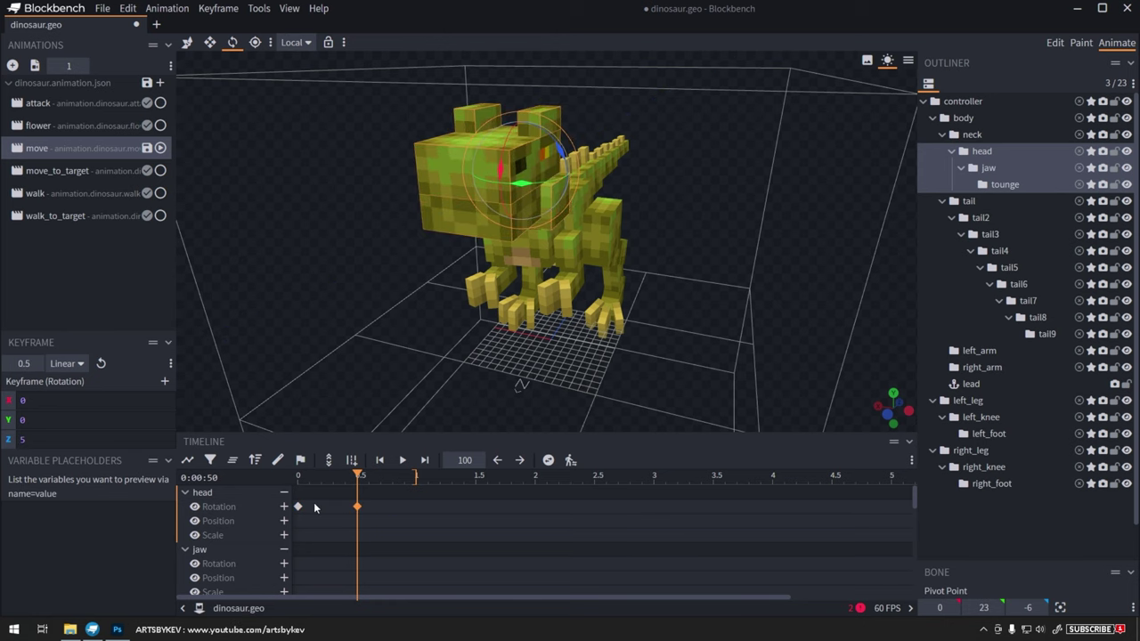
# - Copy the head's first rotation keyframe to 1 second and play the animation, viewing it from the front and side
pyautogui.click(414, 477)
pyautogui.hotkey('ctrl', 'c')
pyautogui.hotkey('ctrl', 'v')
pyautogui.press('space')
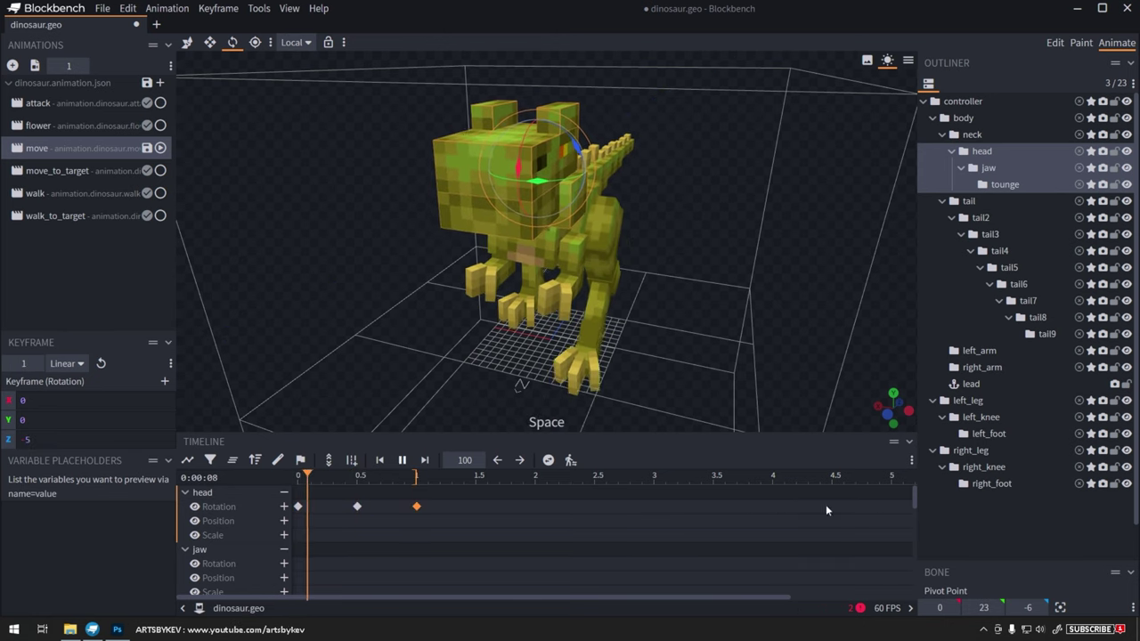
pyautogui.moveTo(832, 419); pyautogui.dragTo(592, 333)
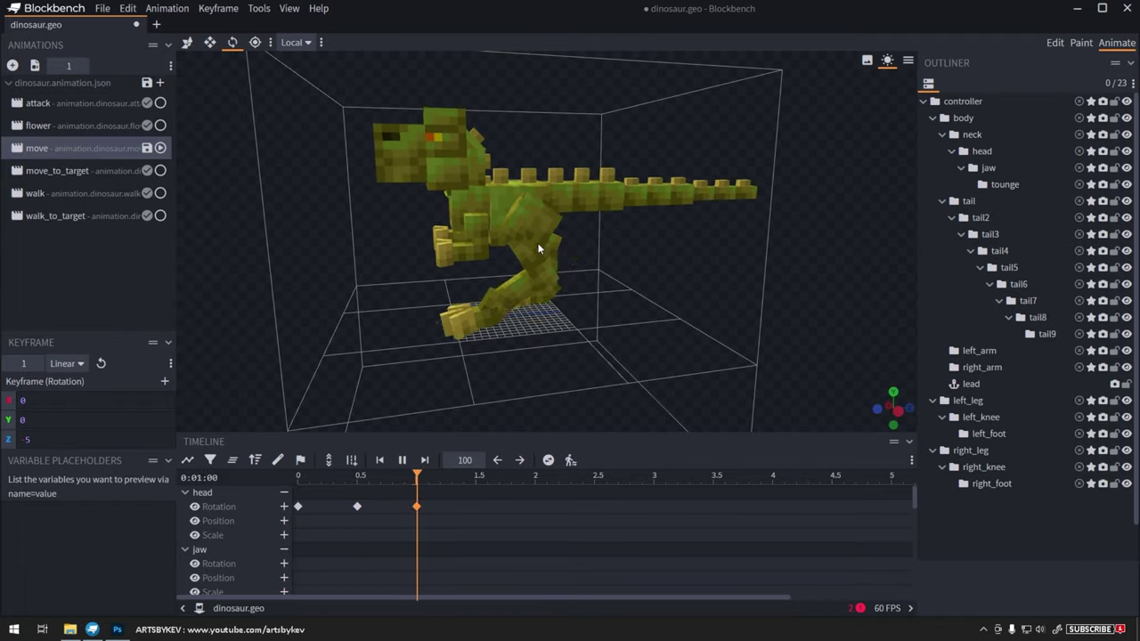
pyautogui.moveTo(494, 70); pyautogui.dragTo(628, 120)
pyautogui.scroll(2, 575, 123)
pyautogui.press('space')
# - Keyframe the left arm's rotation at 0 seconds with X 25 and Y 15
pyautogui.click(567, 234)
pyautogui.moveTo(325, 481); pyautogui.dragTo(270, 491)
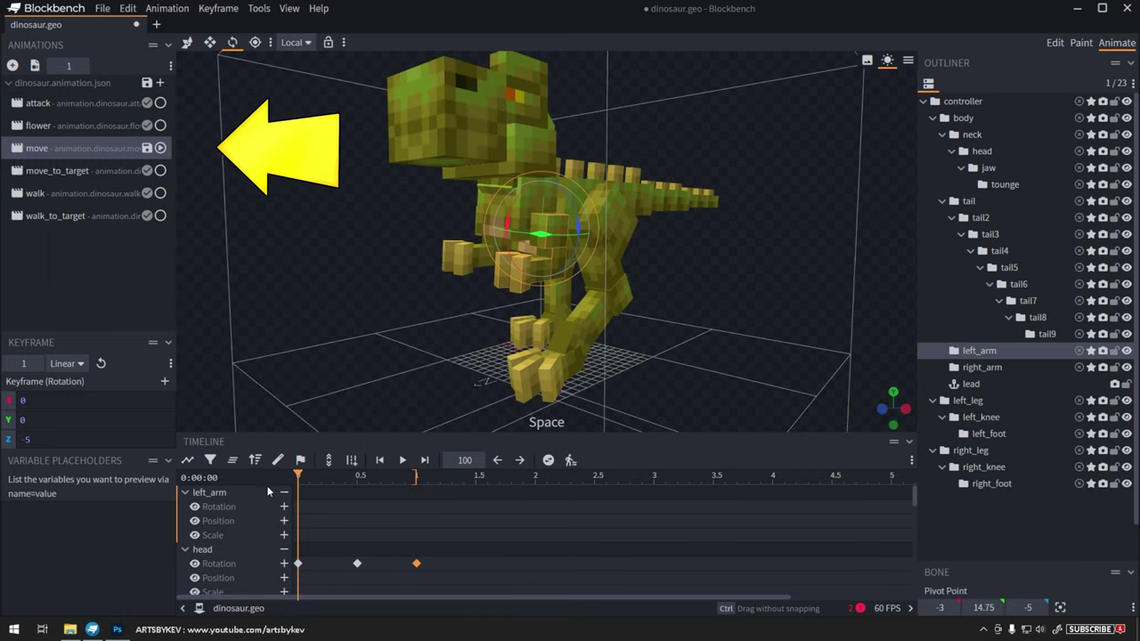
pyautogui.moveTo(507, 308); pyautogui.dragTo(548, 330)
pyautogui.moveTo(618, 305)
pyautogui.mouseDown()
pyautogui.moveTo(566, 247)
pyautogui.moveTo(560, 279)
pyautogui.moveTo(618, 297)
pyautogui.mouseUp()
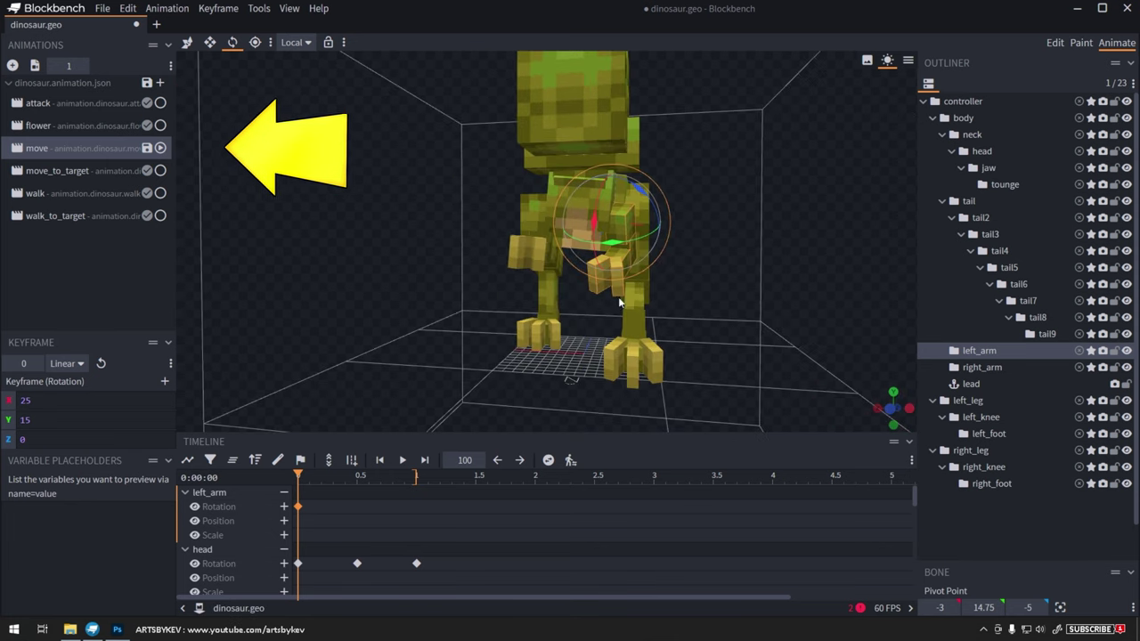
# - Copy the left arm's rotation keyframe to the right arm, set its Y rotation to -15 and preview the animation
pyautogui.hotkey('ctrl', 'c')
pyautogui.click(516, 257)
pyautogui.hotkey('ctrl', 'v')
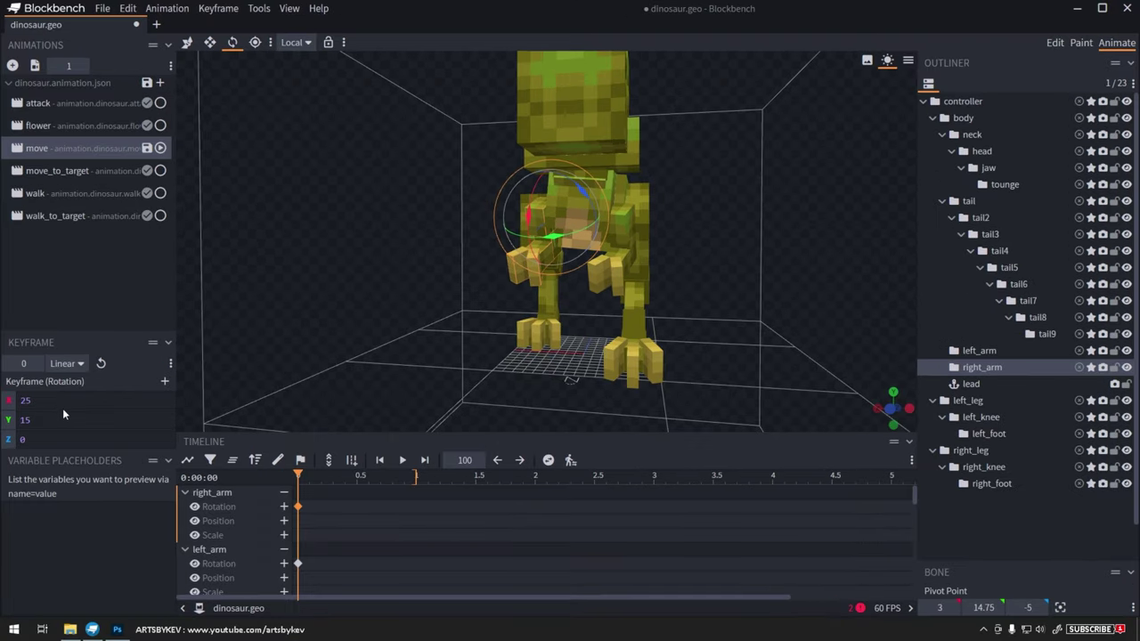
pyautogui.write('-')
pyautogui.moveTo(363, 366); pyautogui.dragTo(394, 367)
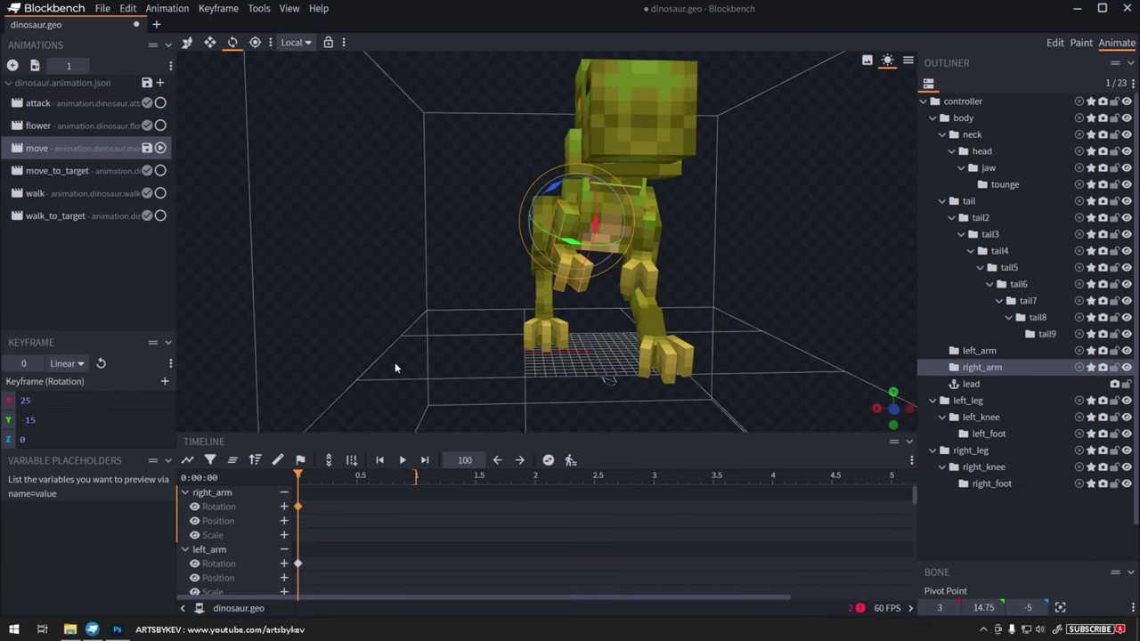
pyautogui.click(1074, 528)
pyautogui.press('space')
pyautogui.moveTo(784, 361); pyautogui.dragTo(705, 334)
pyautogui.scroll(2, 704, 334)
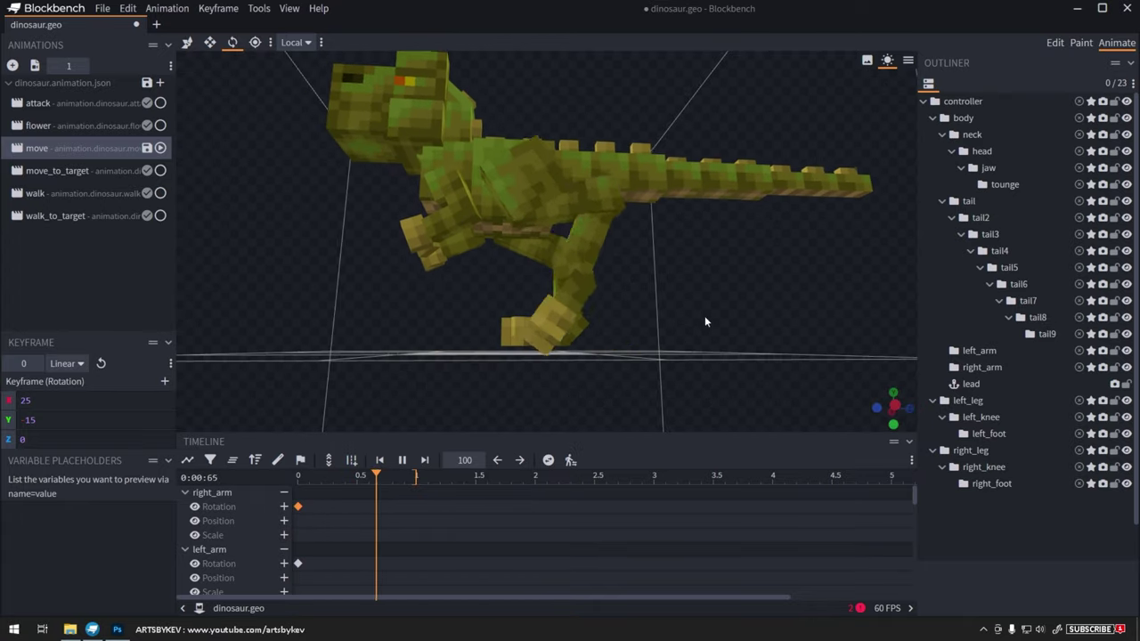
# - Copy all of the left leg's rotation keyframes and paste them onto the right leg starting at 0.5 seconds
pyautogui.press('space')
pyautogui.click(544, 218)
pyautogui.moveTo(441, 534); pyautogui.dragTo(303, 571)
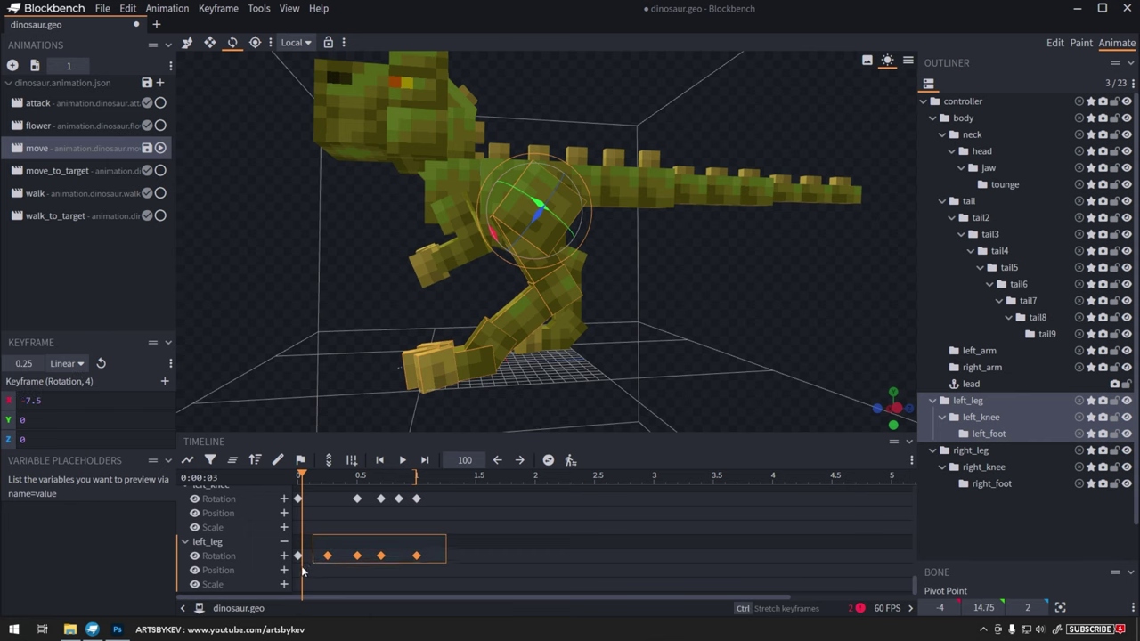
pyautogui.hotkey('ctrl', 'c')
pyautogui.moveTo(345, 368); pyautogui.dragTo(575, 272)
pyautogui.click(554, 202)
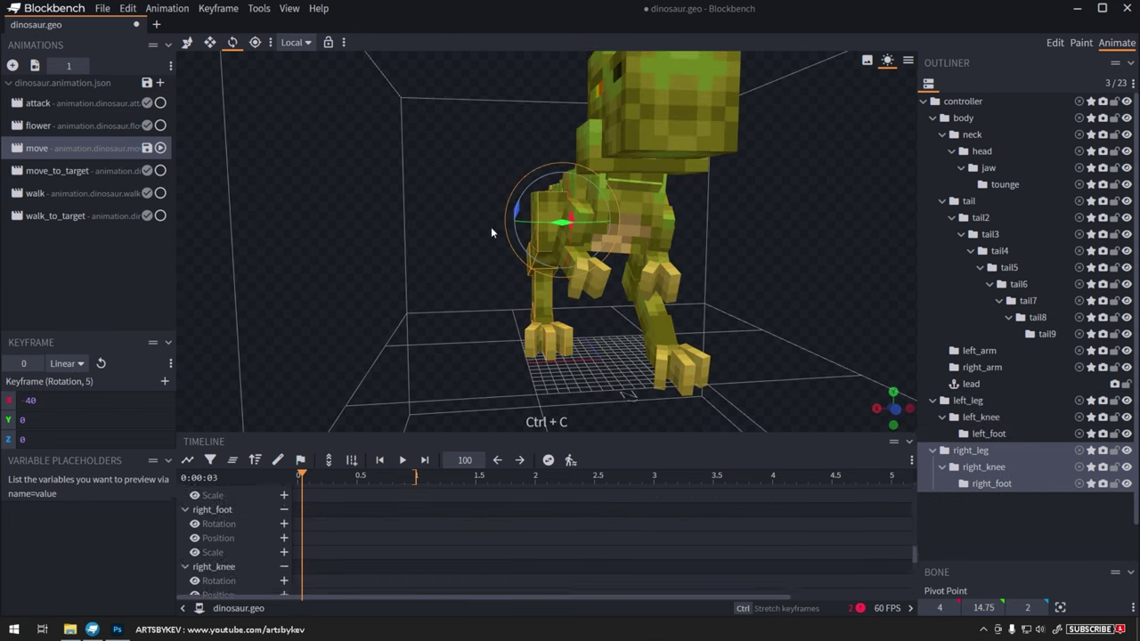
pyautogui.moveTo(493, 232); pyautogui.dragTo(610, 245)
pyautogui.click(356, 481)
pyautogui.hotkey('ctrl', 'v')
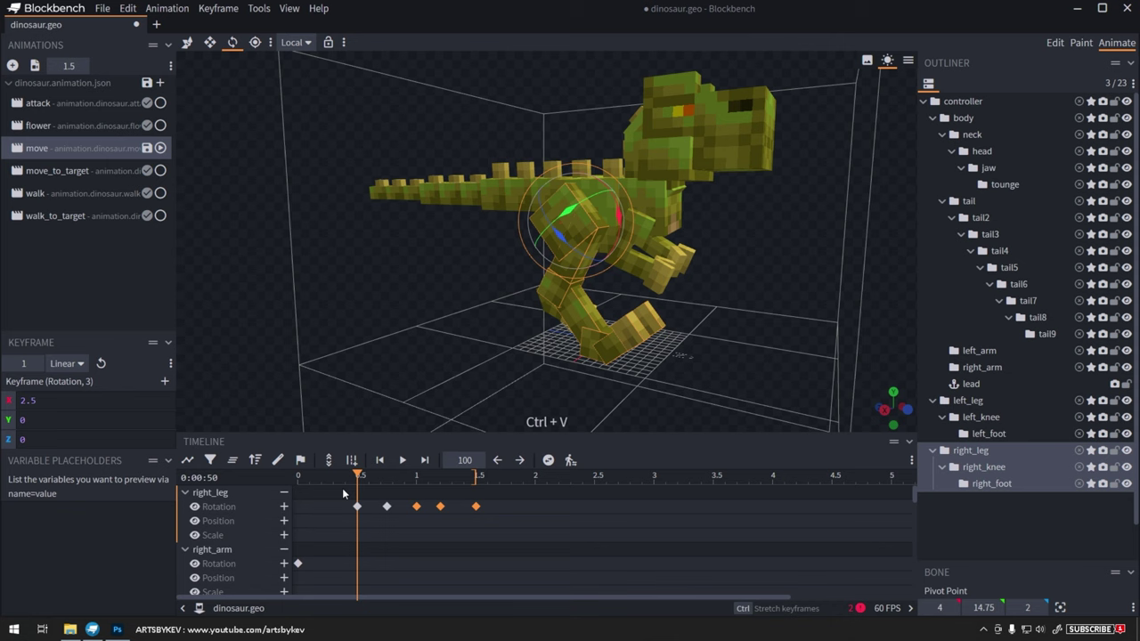
# - Move the right leg's keyframes from 1 second onward to 0 seconds, copy the first one to 1 second and play the animation
pyautogui.hotkey('ctrl', 'x')
pyautogui.click(299, 477)
pyautogui.hotkey('ctrl', 'v')
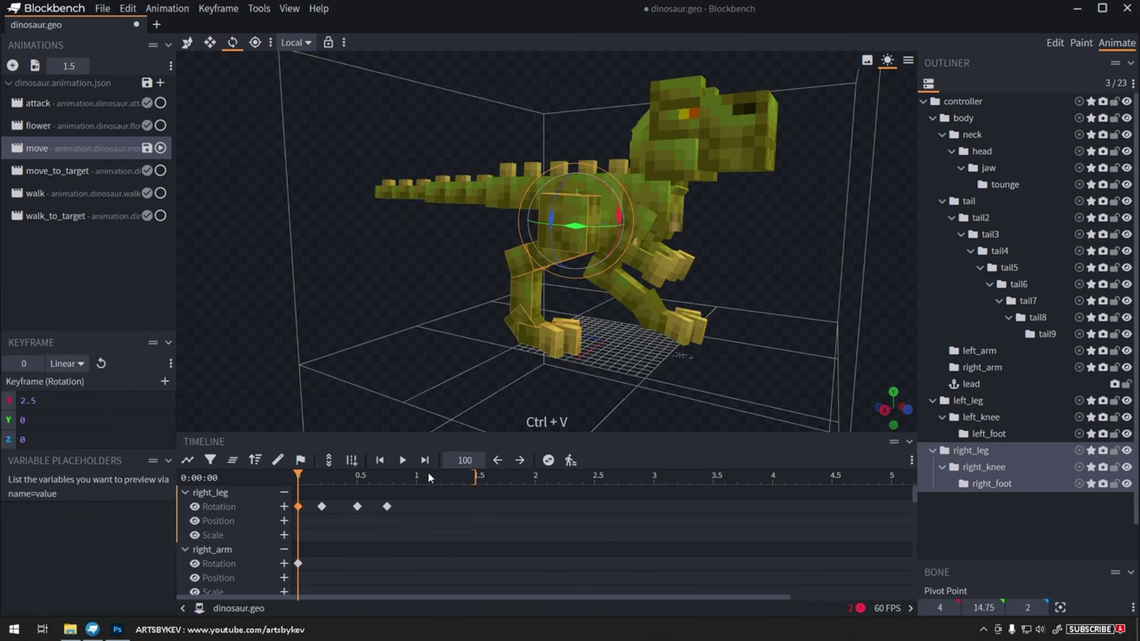
pyautogui.click(428, 477)
pyautogui.hotkey('ctrl', 'c')
pyautogui.hotkey('ctrl', 'v')
pyautogui.press('space')
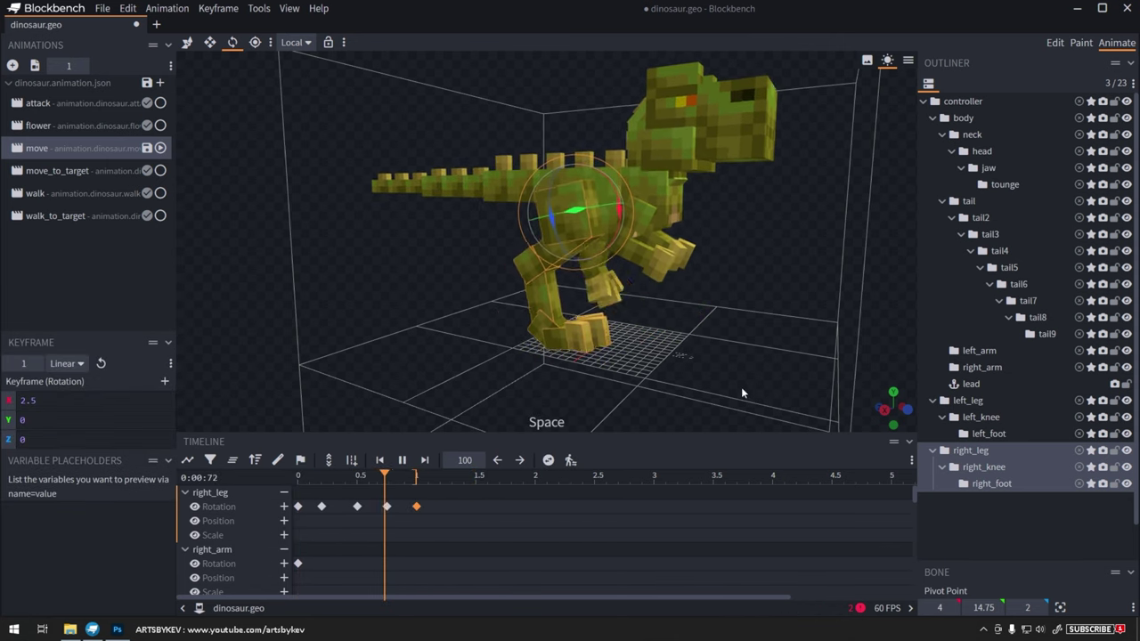
pyautogui.moveTo(744, 393); pyautogui.dragTo(674, 374)
pyautogui.press('space')
# - Copy all of the left knee's rotation keyframes and paste them onto the right knee starting at 0.5 seconds
pyautogui.click(603, 295)
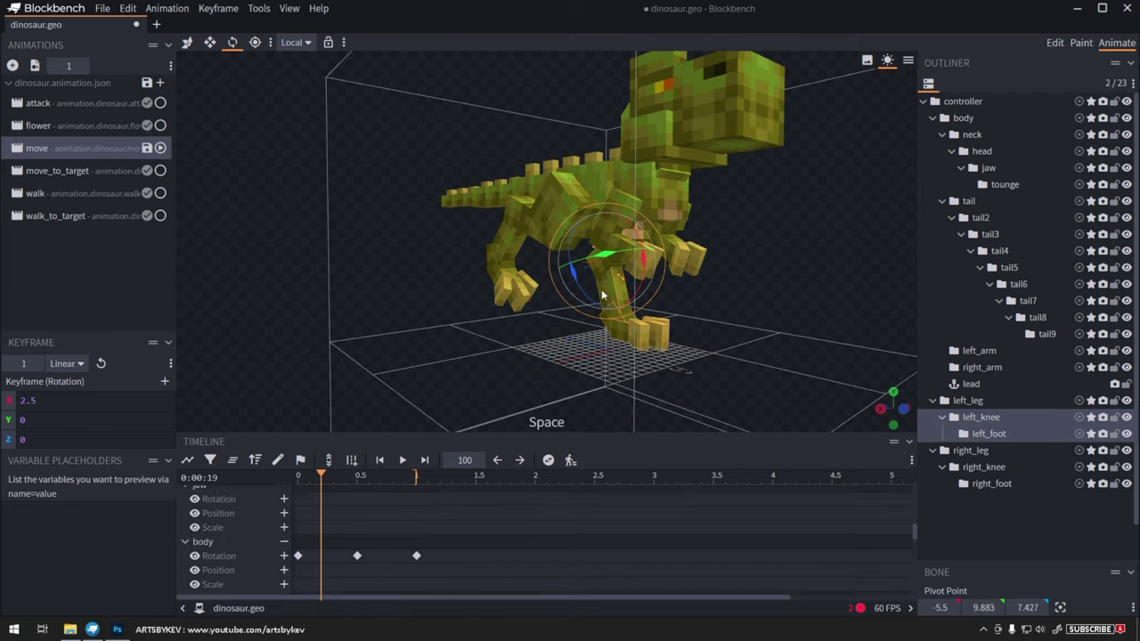
pyautogui.moveTo(448, 539); pyautogui.dragTo(301, 559)
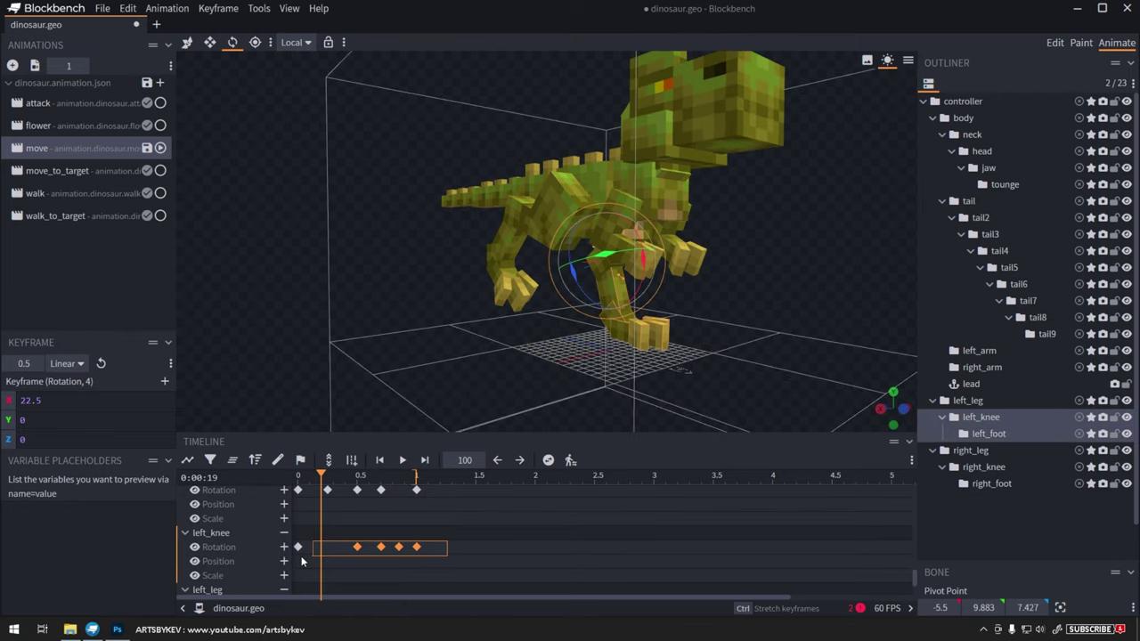
pyautogui.click(503, 252)
pyautogui.click(356, 477)
pyautogui.hotkey('ctrl', 'v')
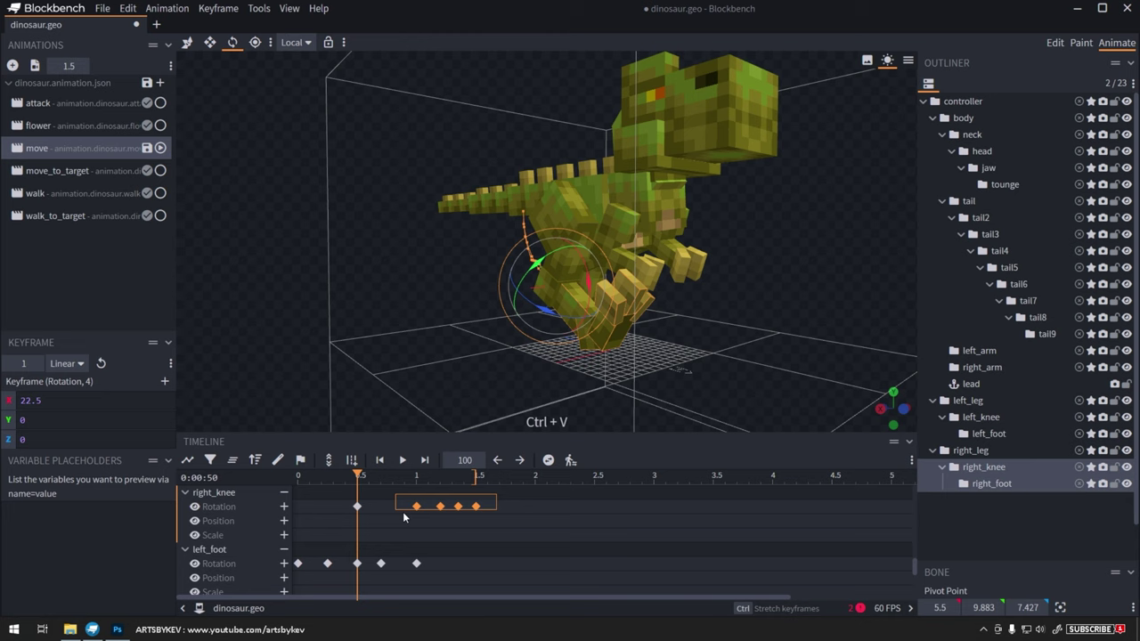
# - Duplicate the right knee's keyframes from 1 second onward at 0 seconds and delete the ones past 1 second
pyautogui.click(299, 478)
pyautogui.hotkey('ctrl', 'v')
pyautogui.press('Delete')
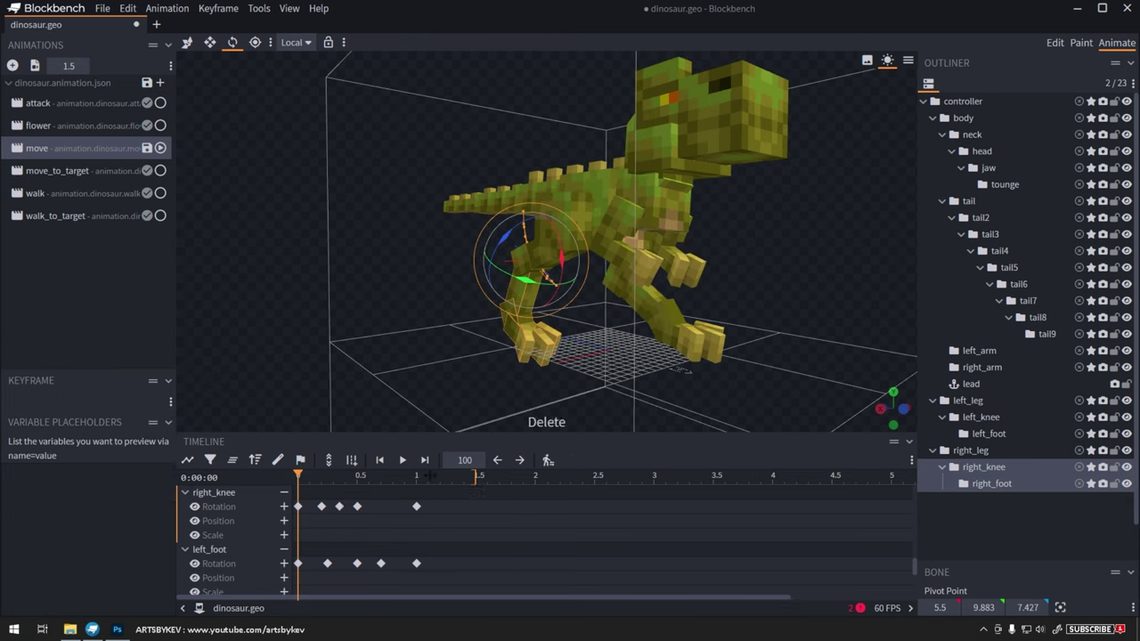
# - Copy all of the left foot's rotation keyframes and paste them onto the right foot starting at 0.5 seconds
pyautogui.click(660, 340)
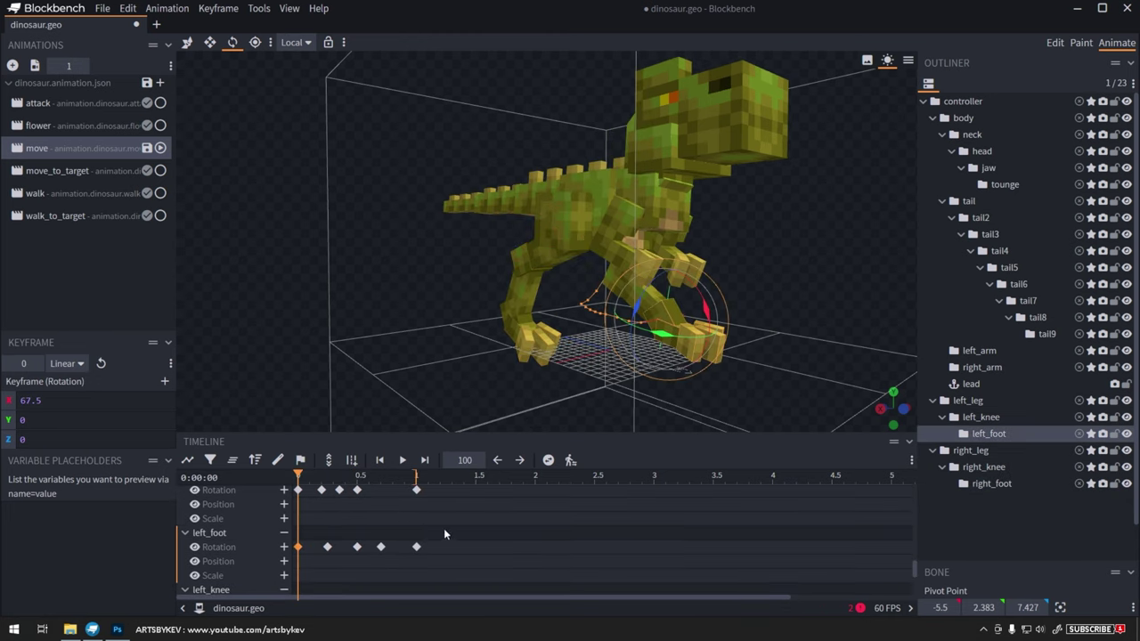
pyautogui.moveTo(446, 538); pyautogui.dragTo(290, 557)
pyautogui.click(506, 322)
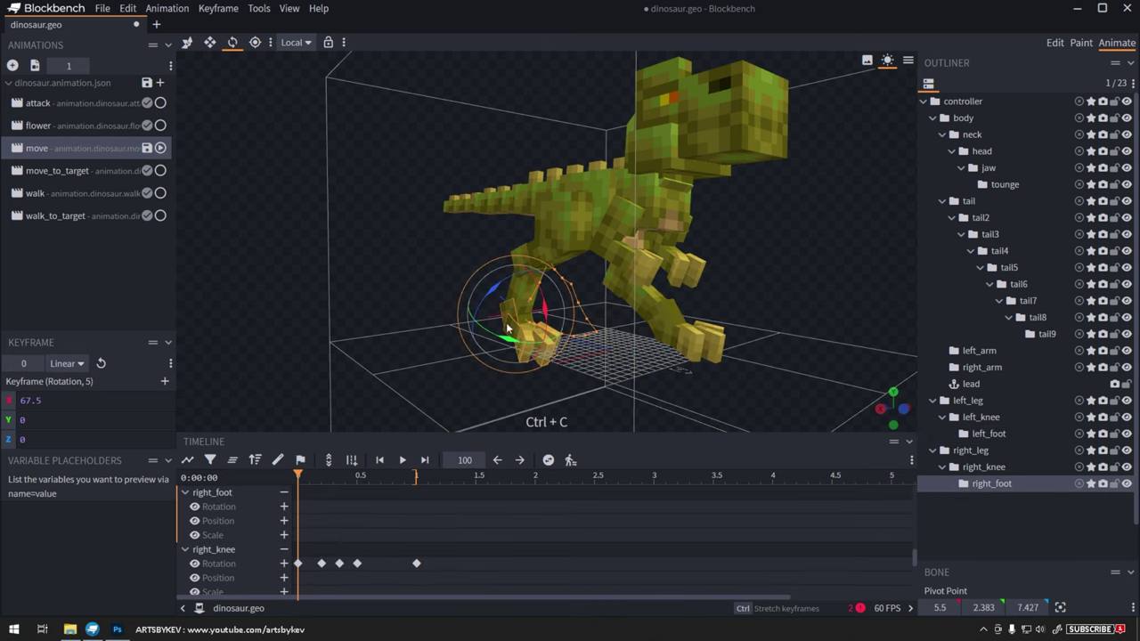
pyautogui.click(352, 478)
pyautogui.hotkey('ctrl', 'v')
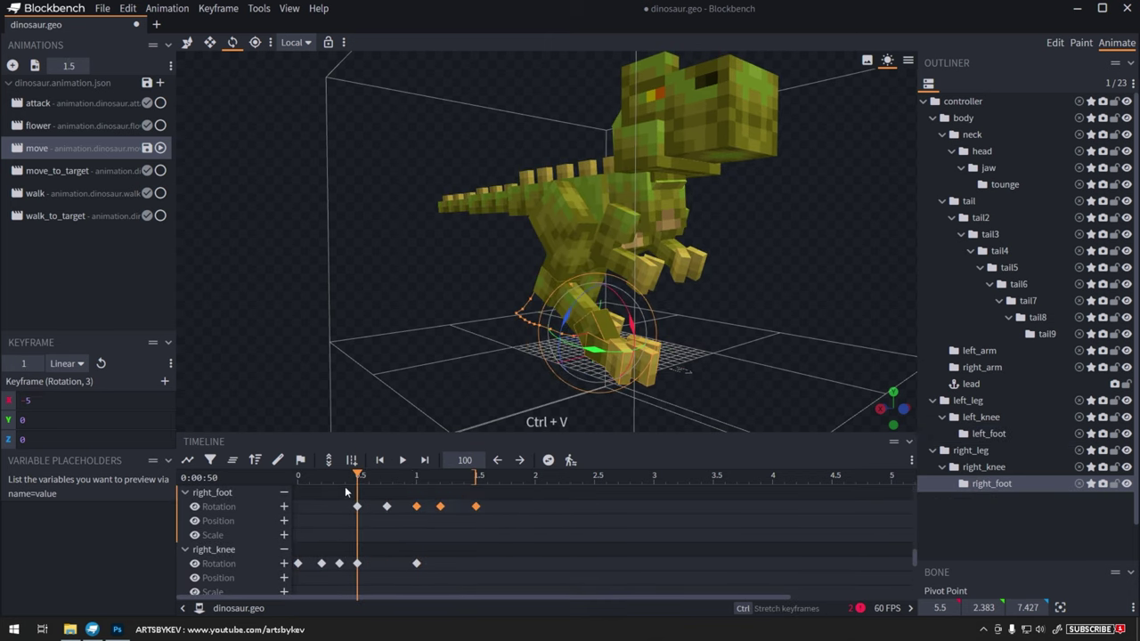
# - Duplicate the right foot's keyframes from 1 second onward at 0 seconds, delete the ones past 1 second and preview the walk
pyautogui.hotkey('ctrl', 'c')
pyautogui.moveTo(338, 479); pyautogui.dragTo(296, 479)
pyautogui.press('Delete')
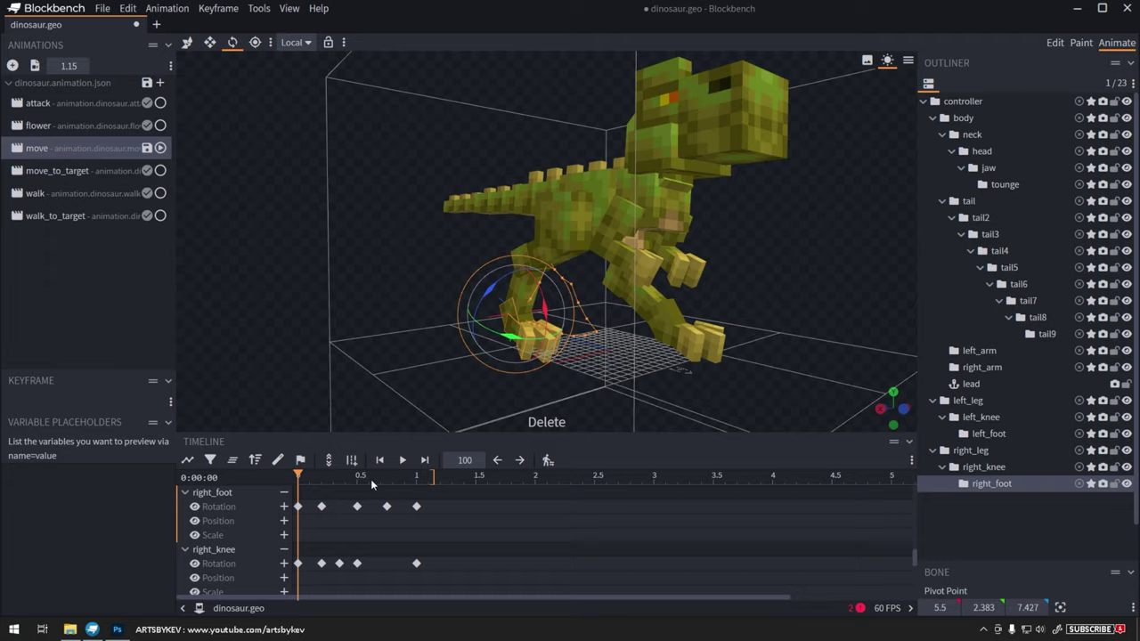
pyautogui.press('space')
pyautogui.moveTo(784, 383); pyautogui.dragTo(495, 381)
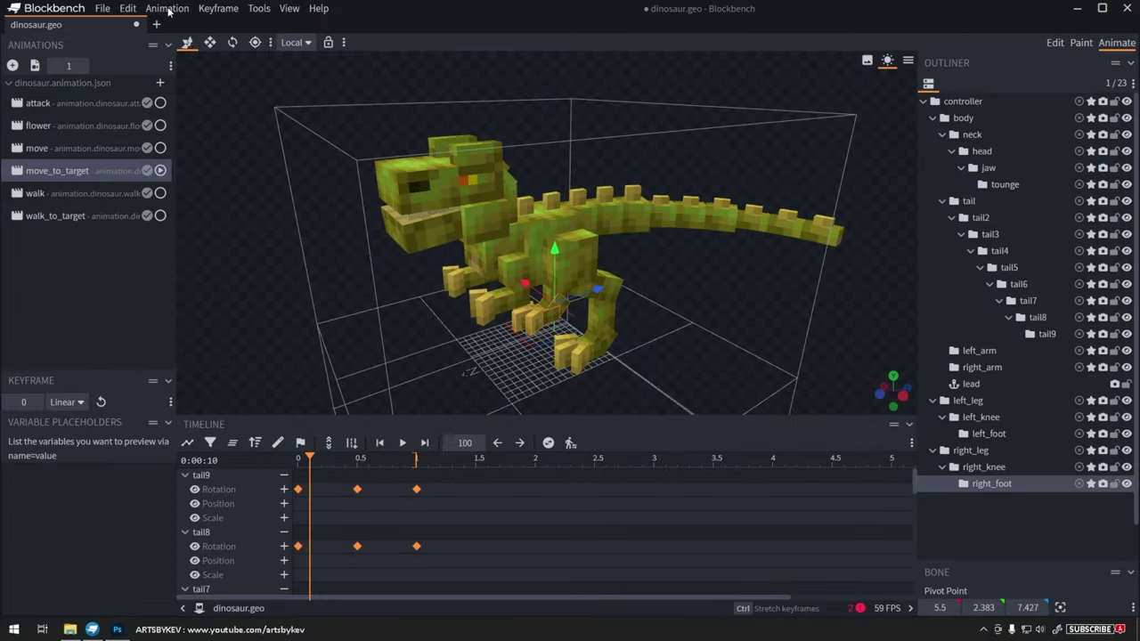
# - Save all of the dinosaur's animations
pyautogui.click(169, 11)
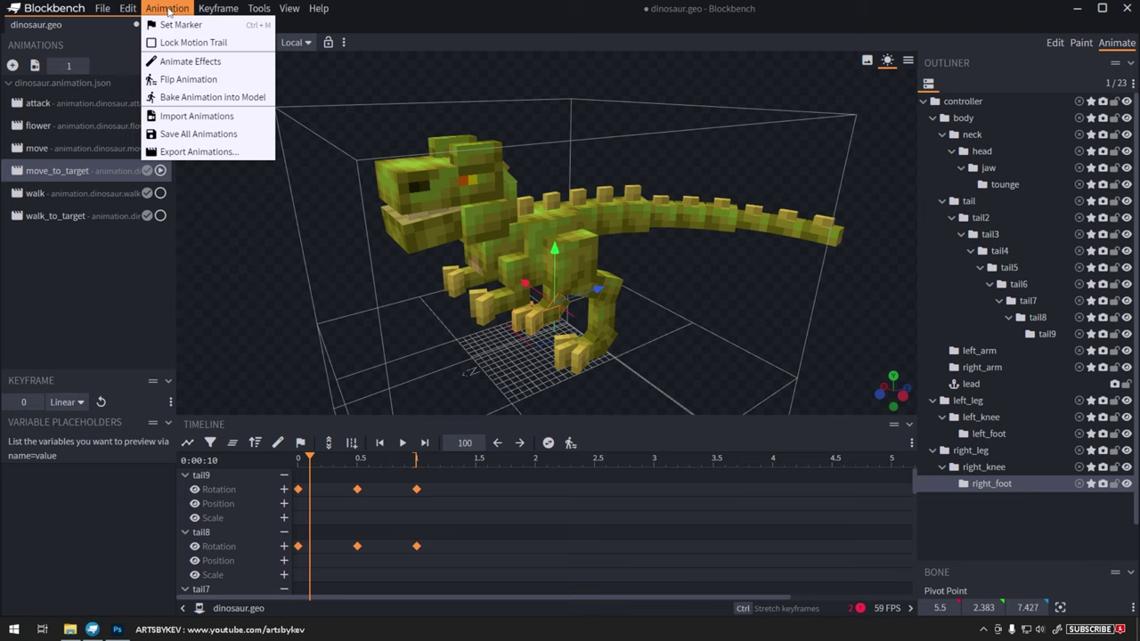
pyautogui.click(208, 138)
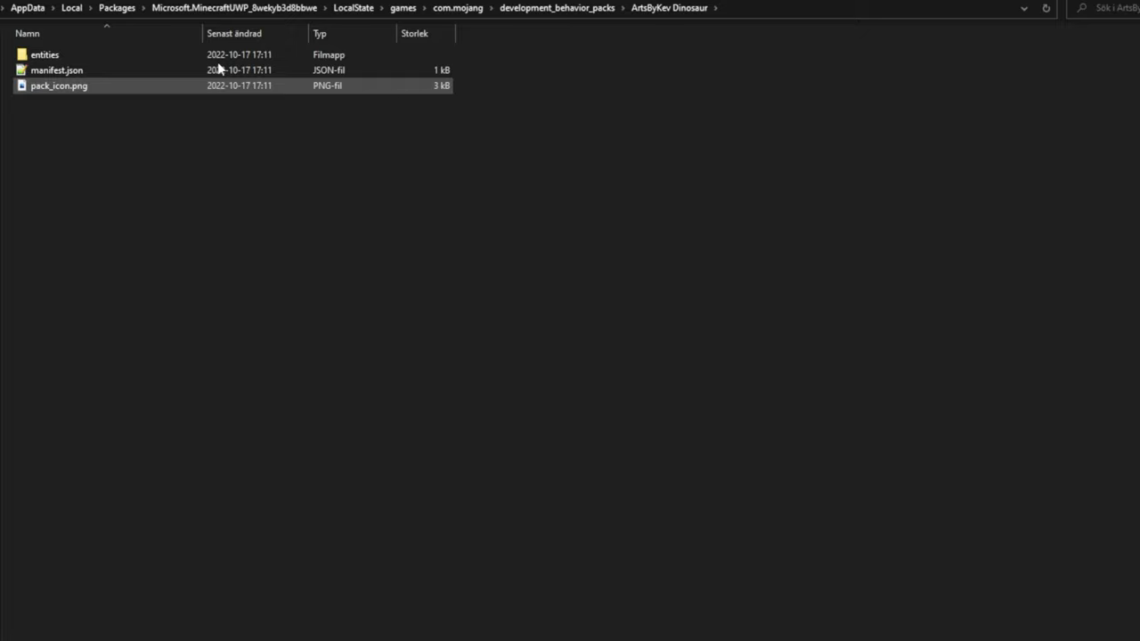
# - Open dinosaur.behavior.json from the behavior pack's entities folder and select the minecraft:health value for editing
pyautogui.doubleClick(96, 55)
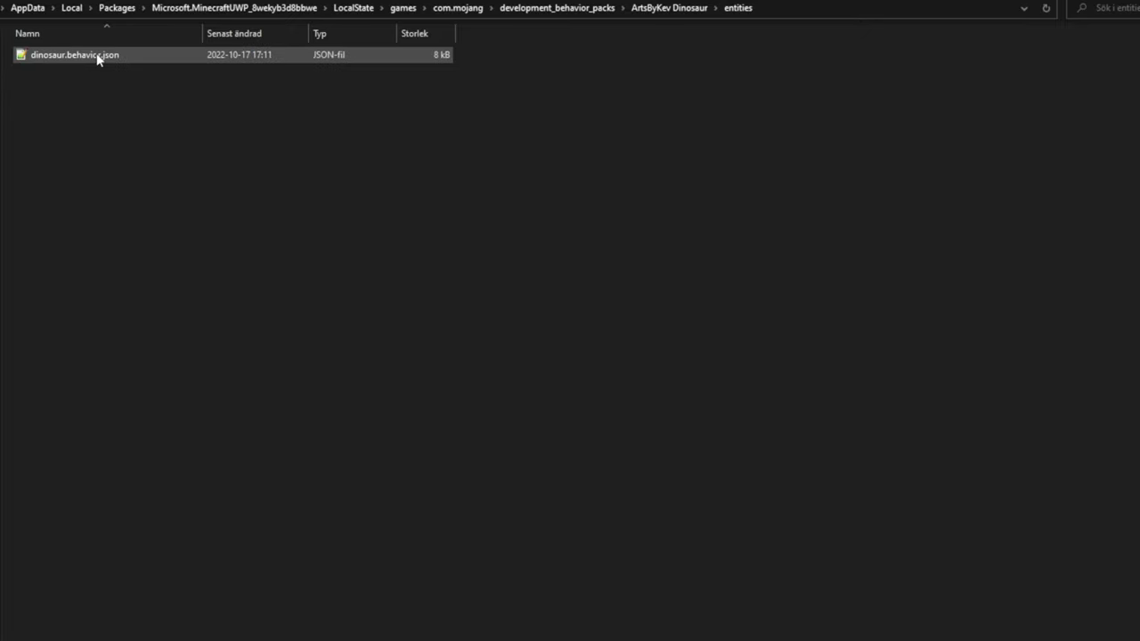
pyautogui.doubleClick(89, 56)
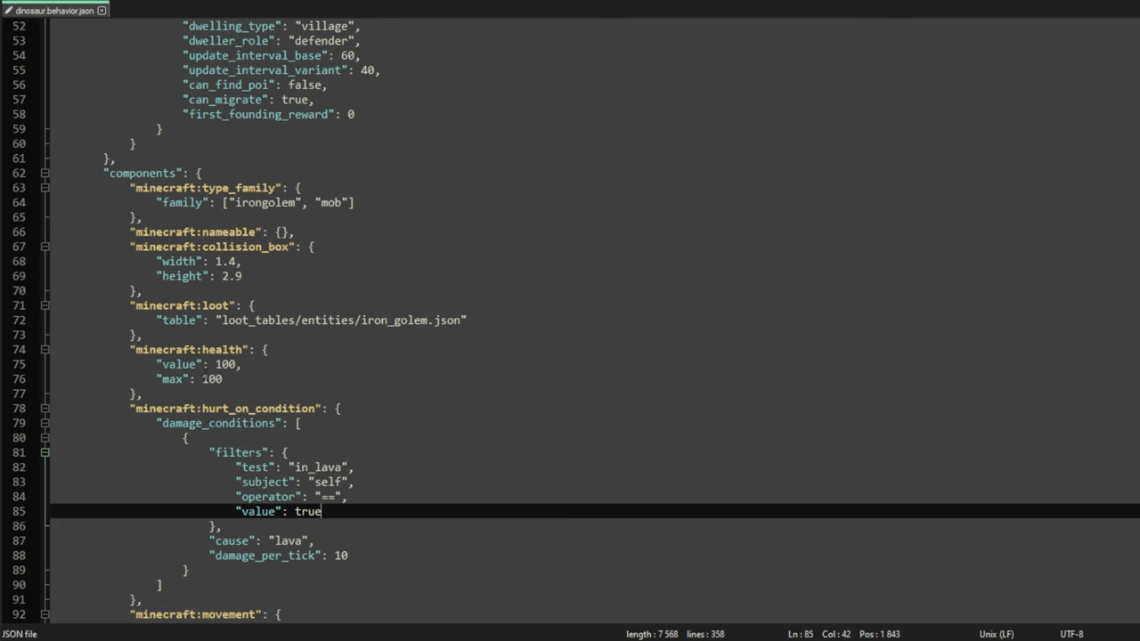
pyautogui.moveTo(215, 365); pyautogui.dragTo(221, 364)
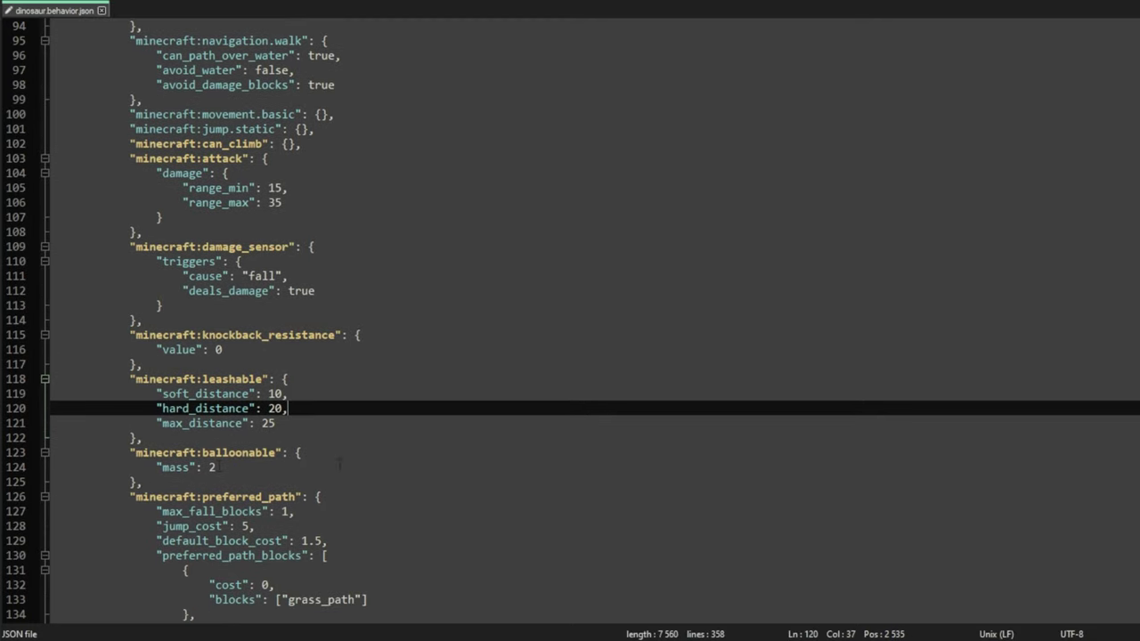
# - Set the fall trigger's deals_damage to false, the balloonable mass to 1 and the preferred path's max_fall_blocks to 3
pyautogui.write('3')
pyautogui.click(338, 247)
pyautogui.write('false')
pyautogui.scroll(-1, 375, 422)
# - Set the preferred path's jump_cost to 2
pyautogui.hotkey('shift', 'Left')
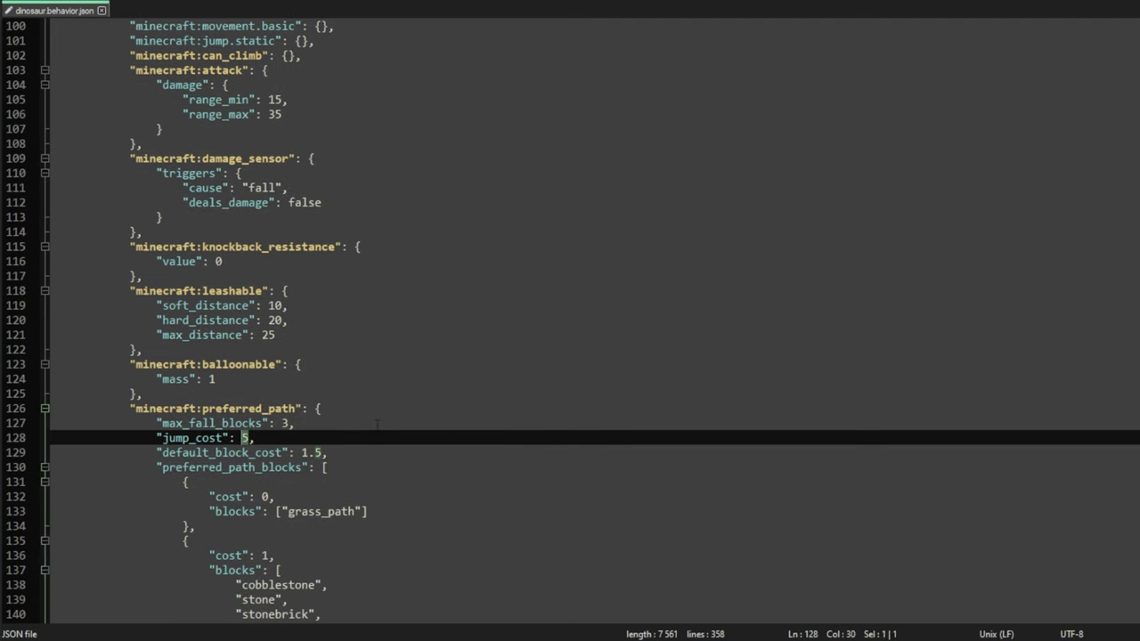
pyautogui.write('2')
pyautogui.scroll(-1, 365, 422)
pyautogui.hotkey('shift', 'Left')
pyautogui.click(360, 421)
pyautogui.scroll(-2, 361, 422)
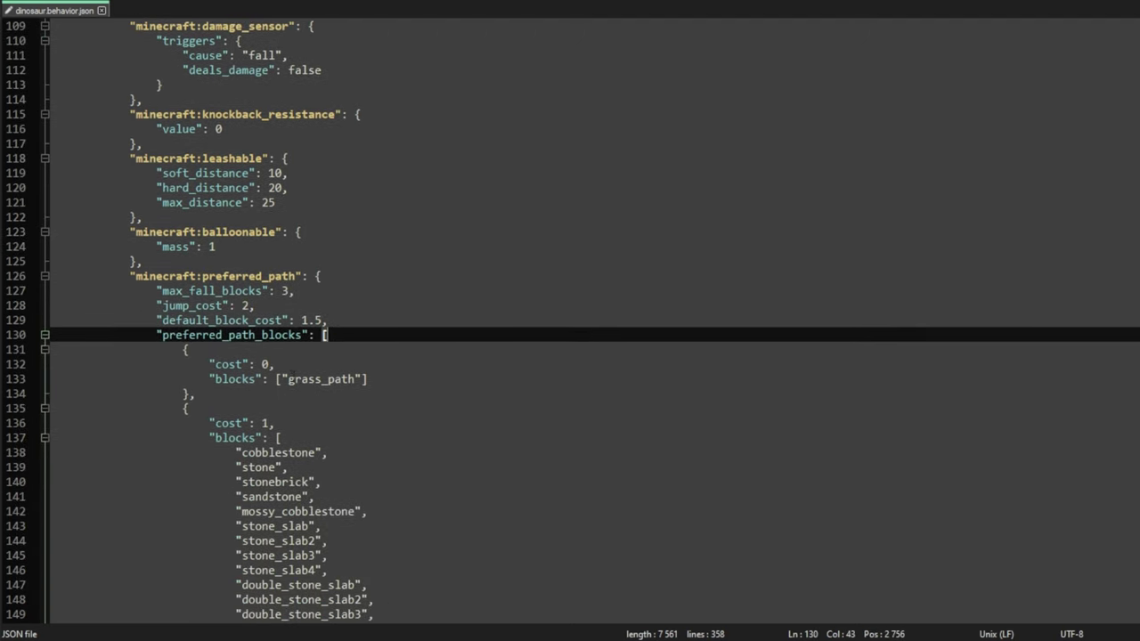
# - Change the zero-cost preferred path block from grass_path to grass_block
pyautogui.moveTo(354, 379); pyautogui.dragTo(328, 380)
pyautogui.write('block')
pyautogui.click(280, 393)
pyautogui.scroll(-4, 278, 374)
pyautogui.scroll(-18, 278, 369)
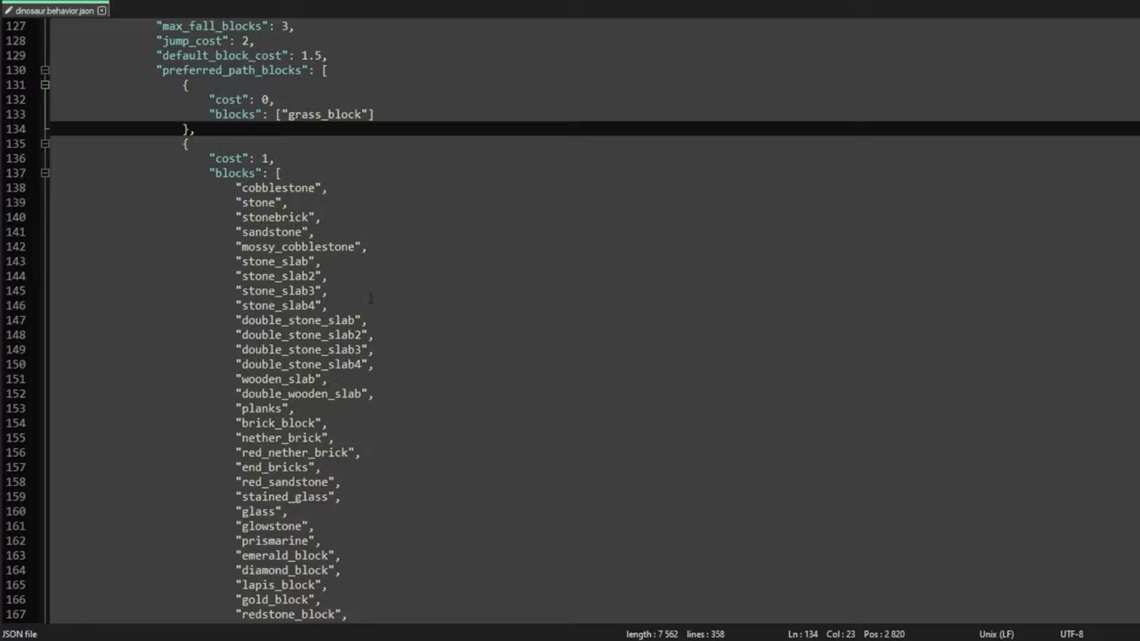
# - Set the cost of the preferred path group containing bed, lectern and composter to 2
pyautogui.click(274, 202)
pyautogui.press('BackSpace')
pyautogui.click(280, 173)
pyautogui.scroll(17, 280, 173)
pyautogui.scroll(-20, 279, 172)
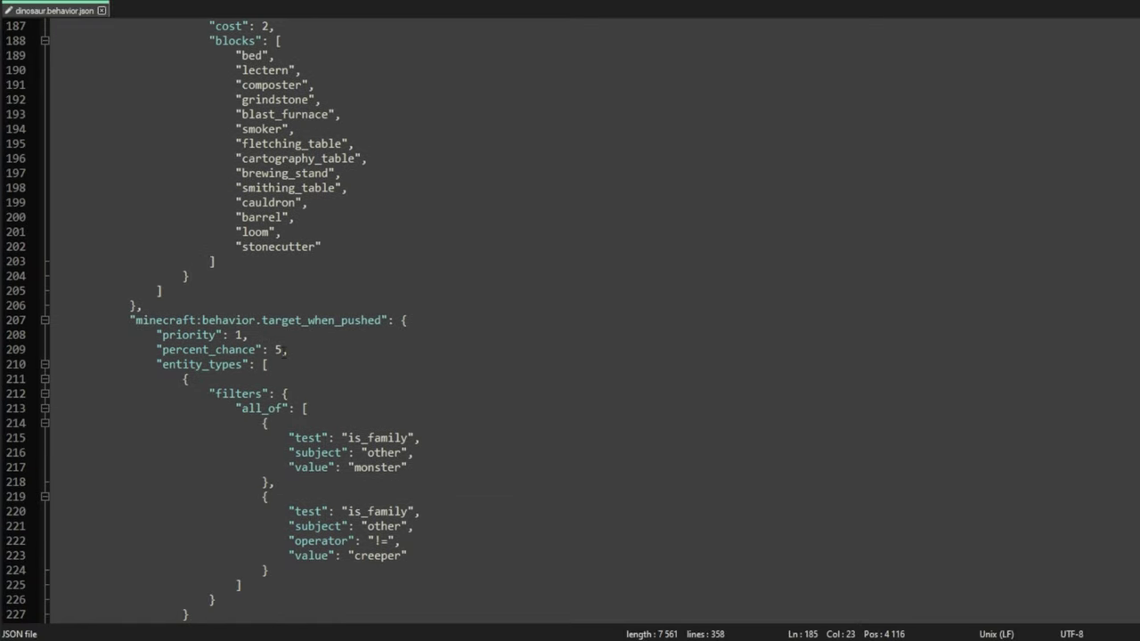
# - Delete the "!=" operator line from the target_when_pushed filter and set the offer_flower priority to 200
pyautogui.moveTo(269, 526); pyautogui.dragTo(276, 438)
pyautogui.click(375, 503)
pyautogui.hotkey('ctrl', 'shift', 'l')
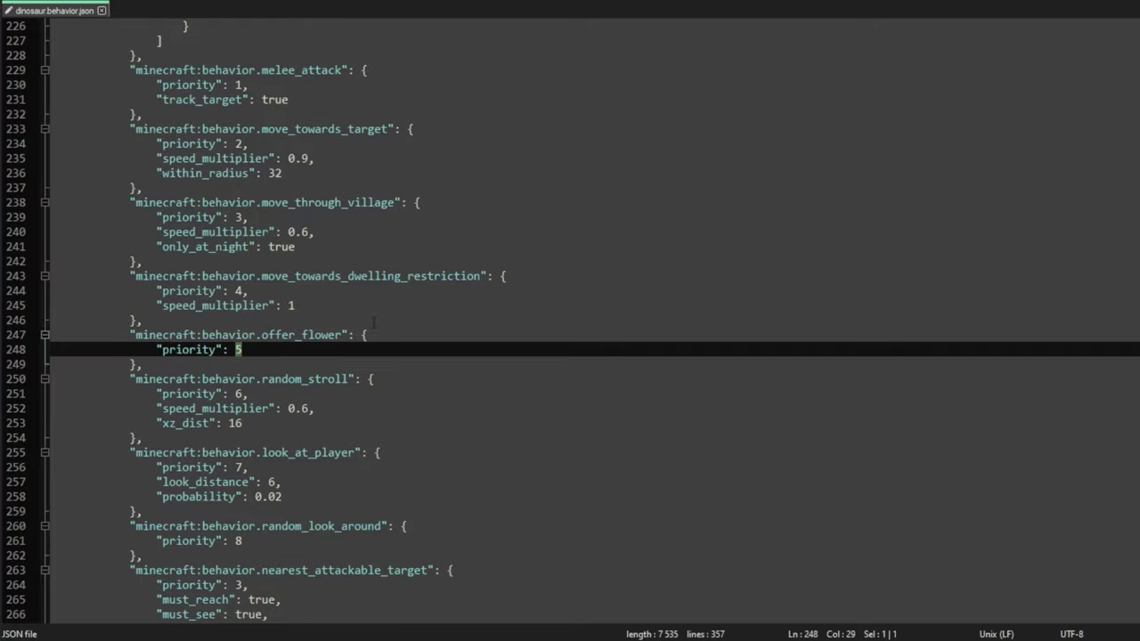
pyautogui.scroll(-7, 570, 320)
pyautogui.click(243, 114)
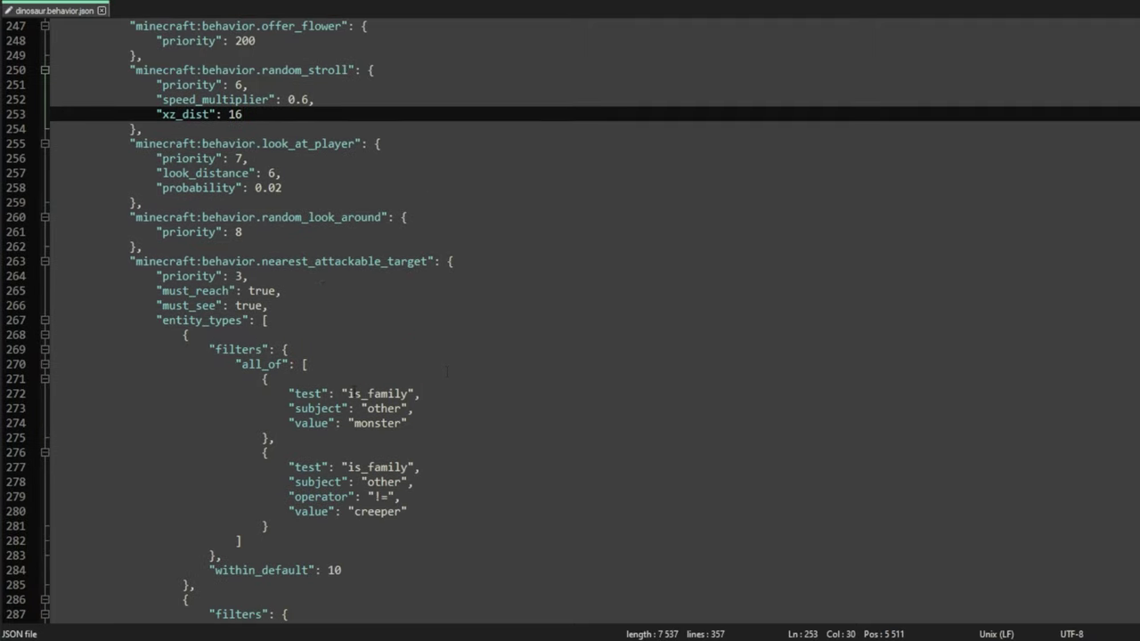
# - Replace the creeper exclusion in nearest_attackable_target with a villager filter and add another is_family entry for player below it
pyautogui.click(398, 511)
pyautogui.click(289, 525)
pyautogui.write(',')
pyautogui.press('Return')
pyautogui.hotkey('ctrl', 'v')
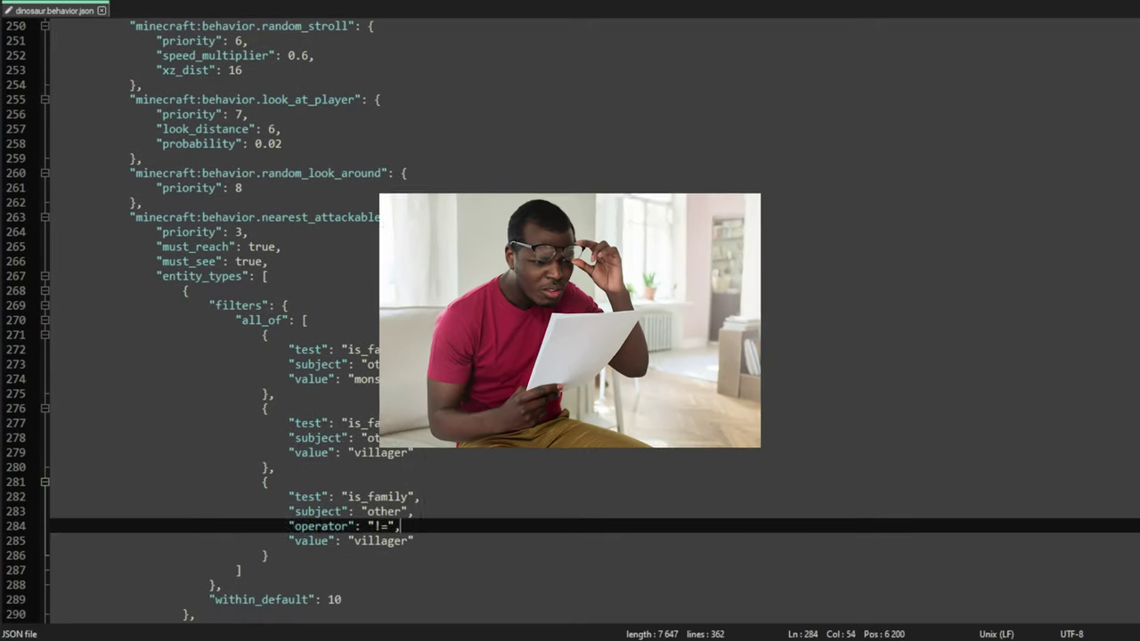
# - Replace the operator line in the hoglin group's peaceful difficulty test with "subject": "other"
pyautogui.moveTo(289, 420); pyautogui.dragTo(407, 420)
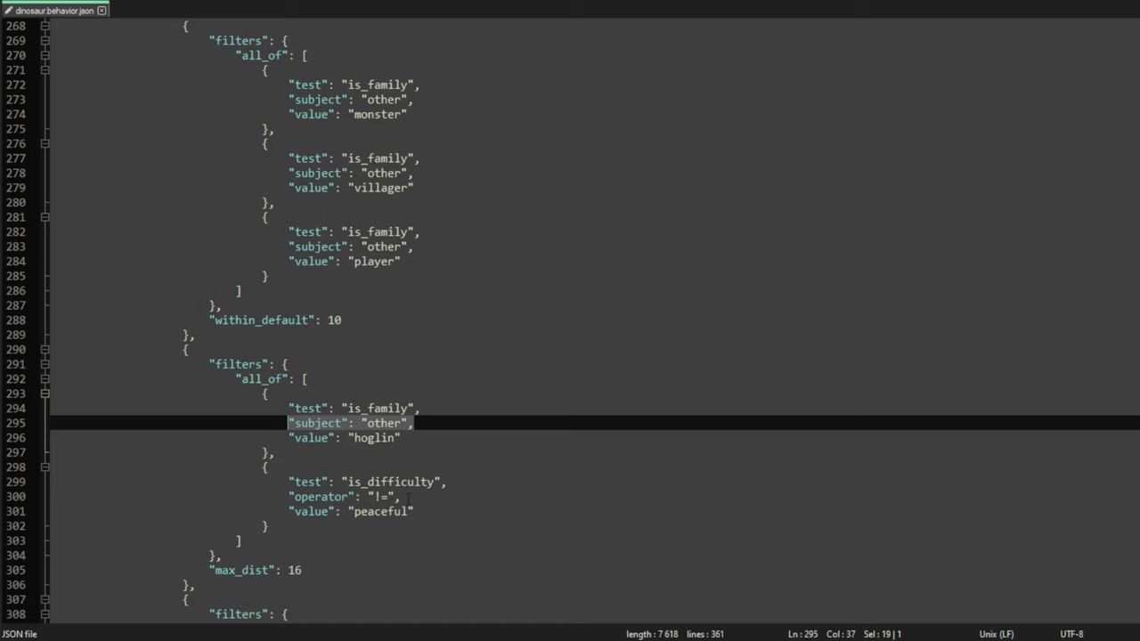
pyautogui.moveTo(289, 493); pyautogui.dragTo(389, 493)
pyautogui.hotkey('ctrl', 'v')
pyautogui.click(415, 508)
# - Set within_default to 15 for the monster, villager and player group and max_dist to 25 for the hoglin group
pyautogui.scroll(-2, 357, 259)
pyautogui.doubleClick(335, 231)
pyautogui.write('15')
pyautogui.doubleClick(295, 482)
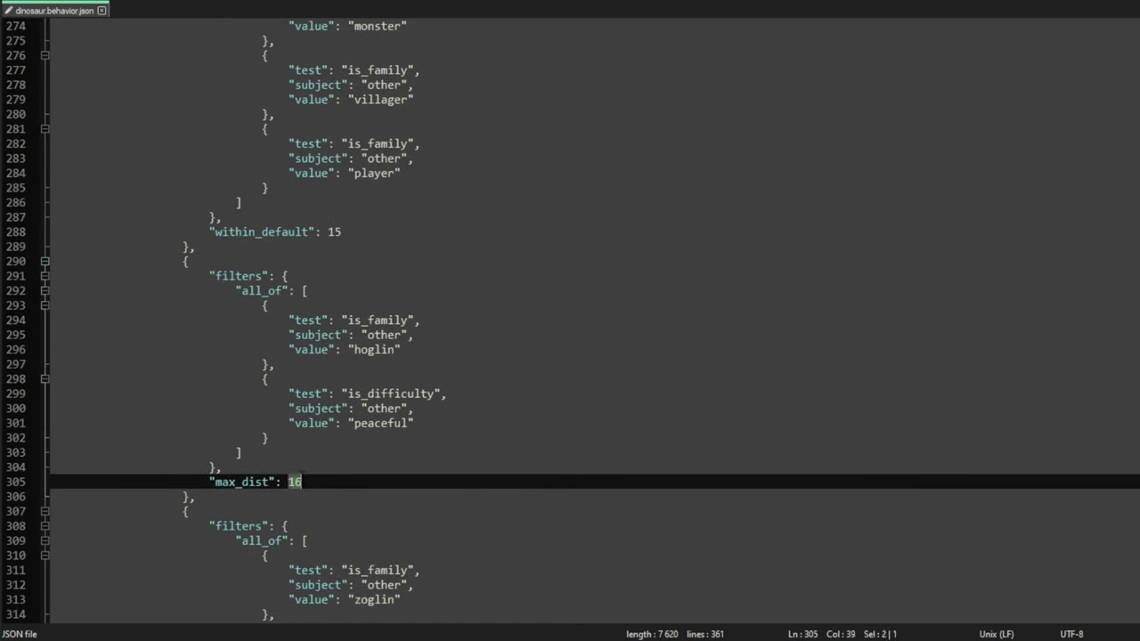
pyautogui.write('25')
# - Replace the operator line in the zoglin group's peaceful difficulty test with "subject": "other"
pyautogui.scroll(-4, 357, 428)
pyautogui.moveTo(288, 482); pyautogui.dragTo(394, 481)
pyautogui.write('"subject": "other"')
# - Delete the "!=" operator line from the hurt_by_target filter and change its value from creeper to "mob"
pyautogui.scroll(-5, 359, 442)
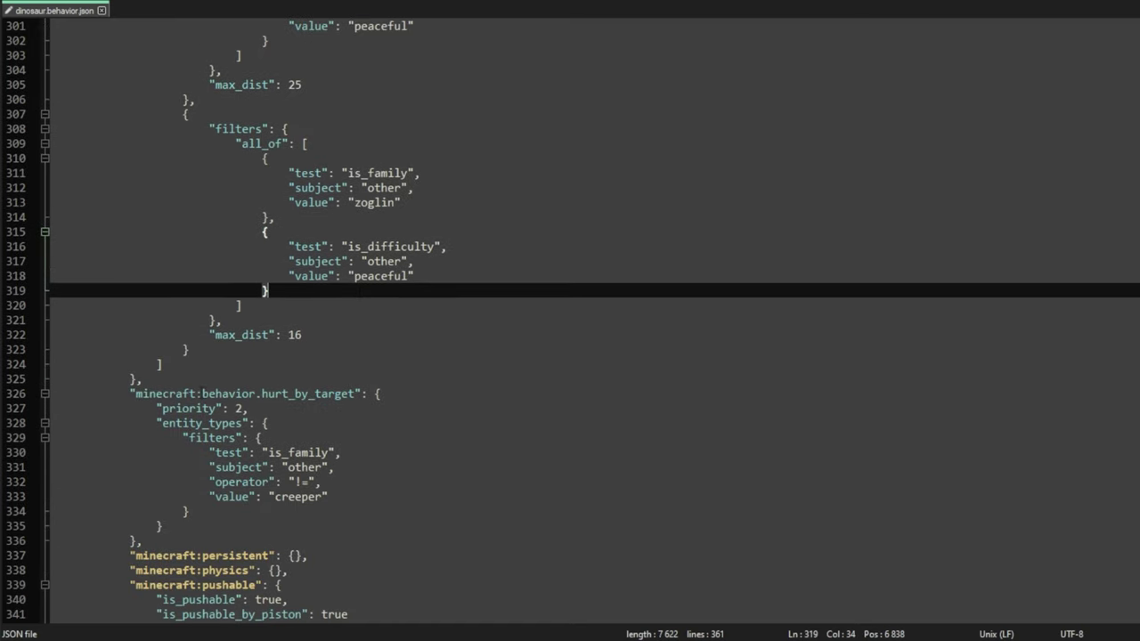
pyautogui.moveTo(322, 481); pyautogui.dragTo(340, 473)
pyautogui.press('Delete')
pyautogui.doubleClick(298, 482)
pyautogui.write('mob')
pyautogui.click(261, 437)
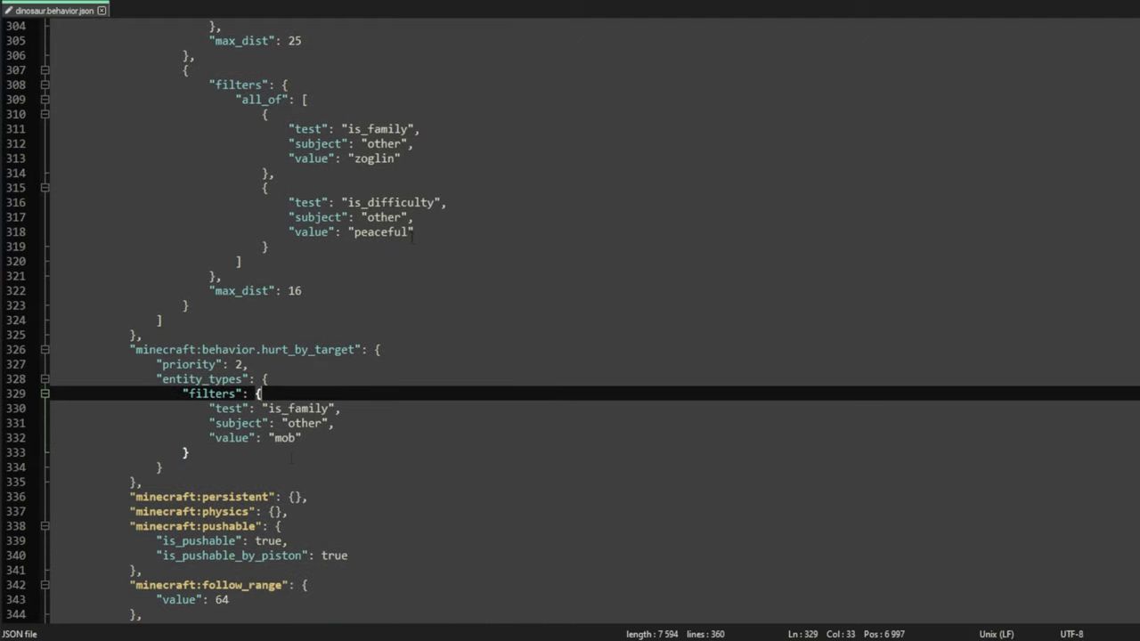
pyautogui.scroll(-3, 570, 321)
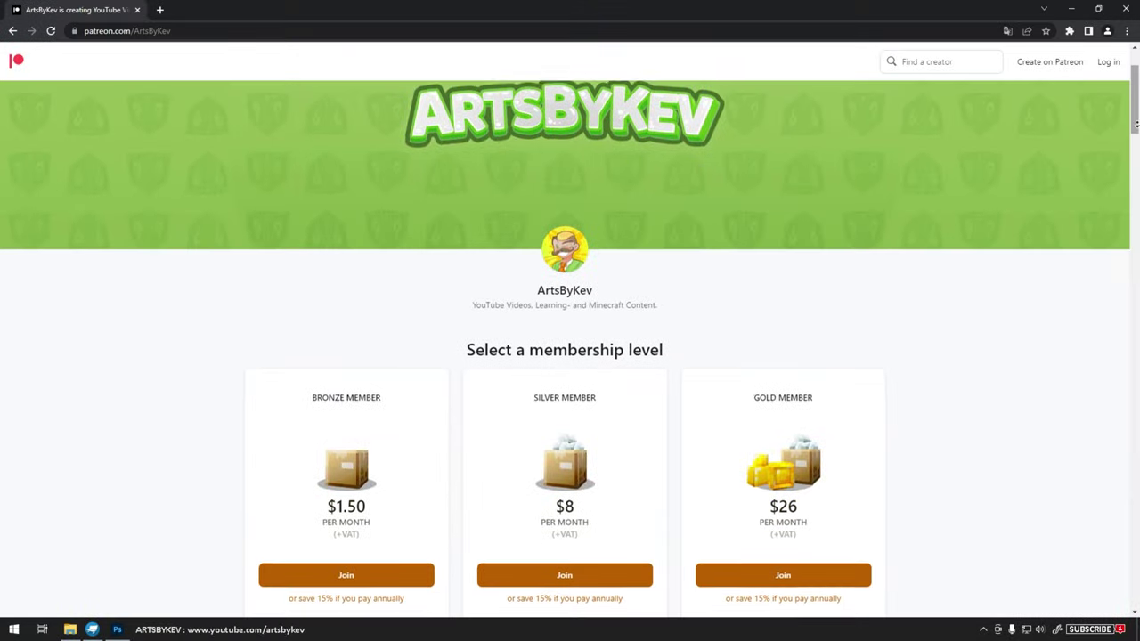
pyautogui.scroll(-2, 570, 342)
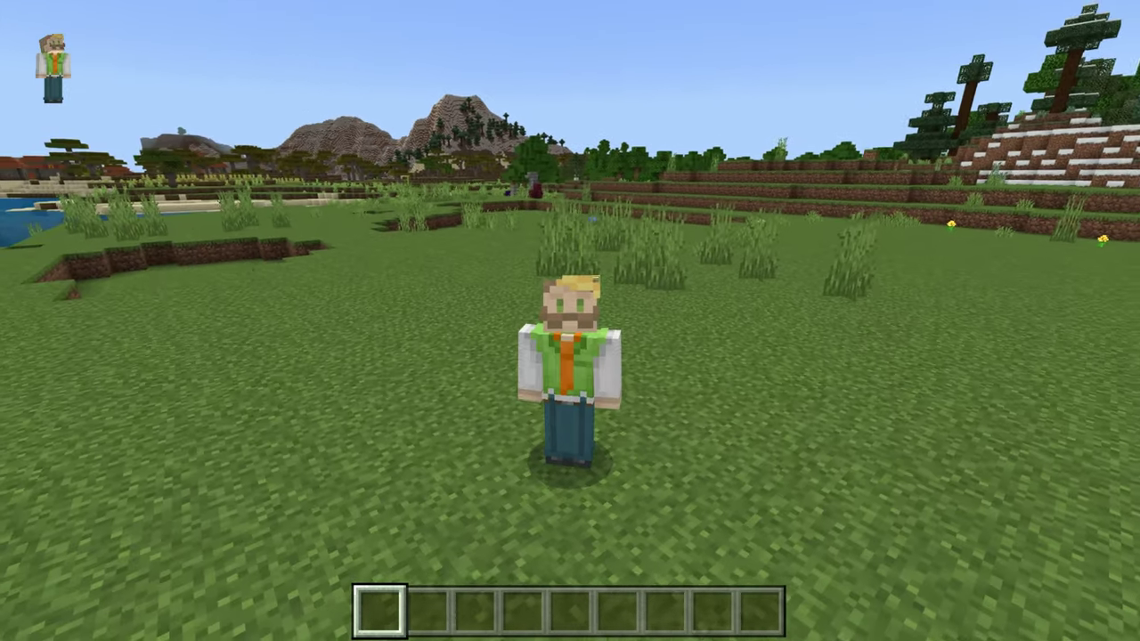
# - Put the Spawn Dinosaur and Spawn Hostile Dinosaur eggs from the Nature category's Mob Eggs group into the first two hotbar slots
pyautogui.press('e')
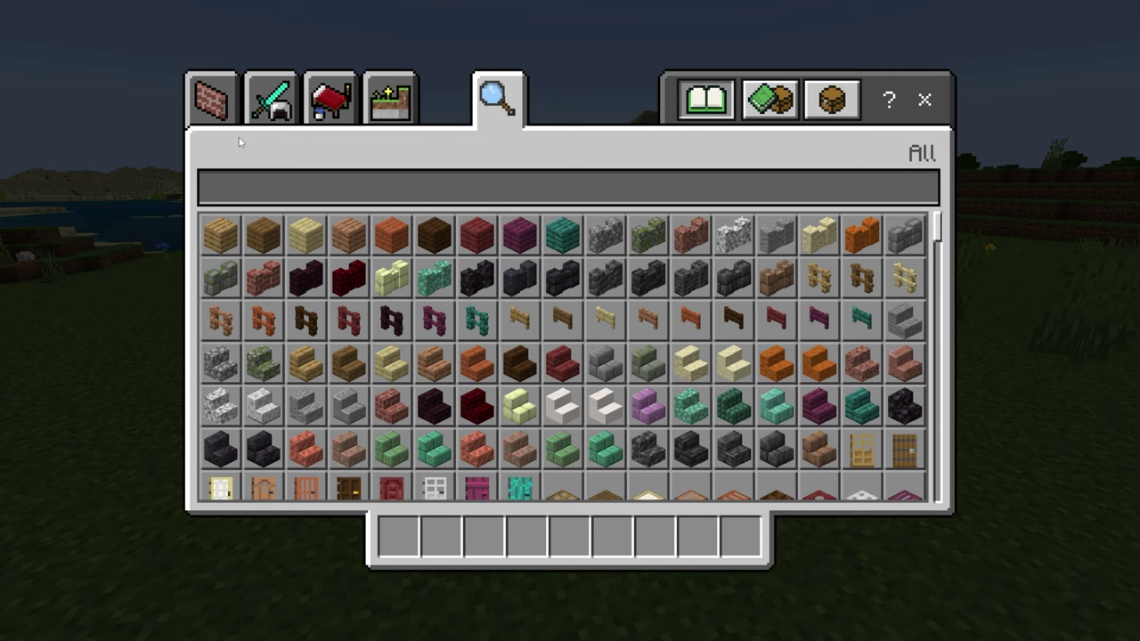
pyautogui.click(388, 114)
pyautogui.click(666, 405)
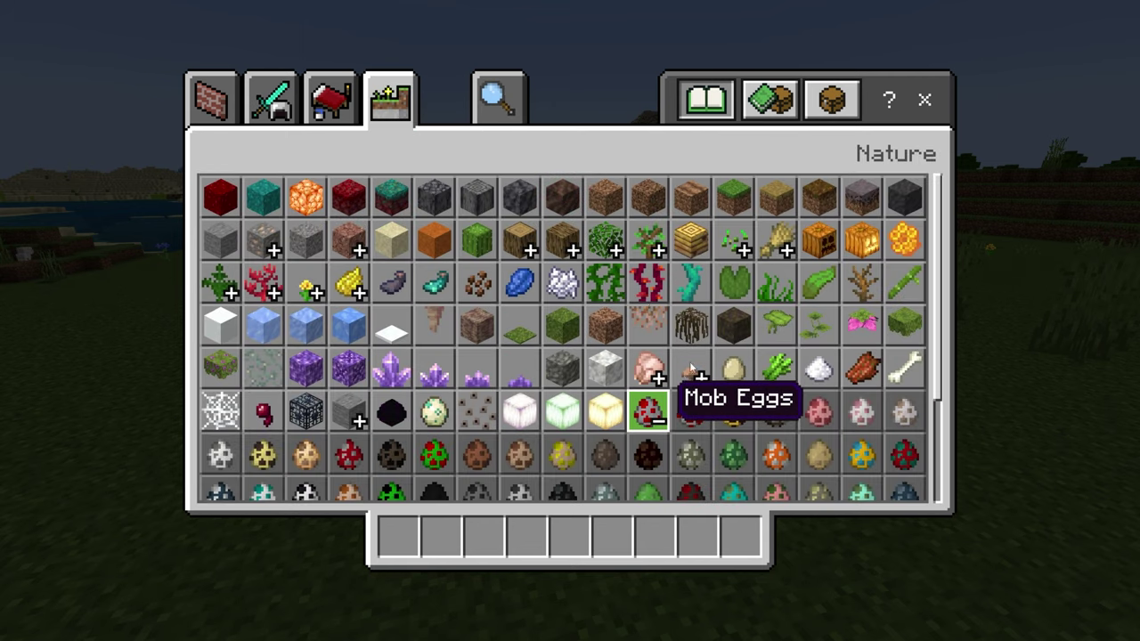
pyautogui.scroll(-3, 707, 355)
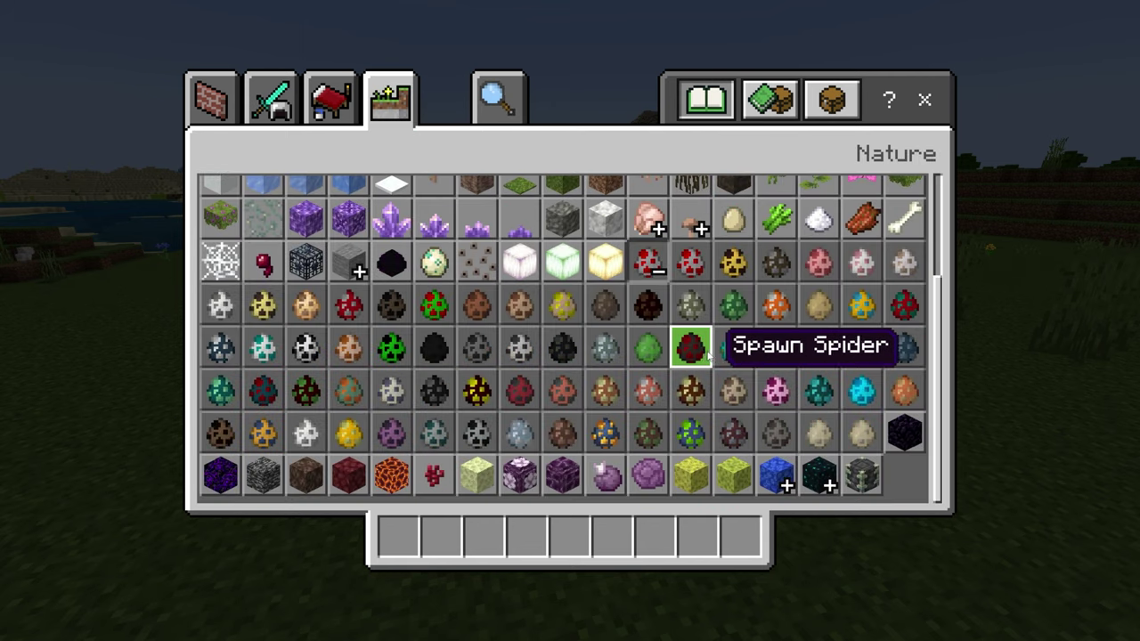
pyautogui.click(819, 433)
pyautogui.click(399, 535)
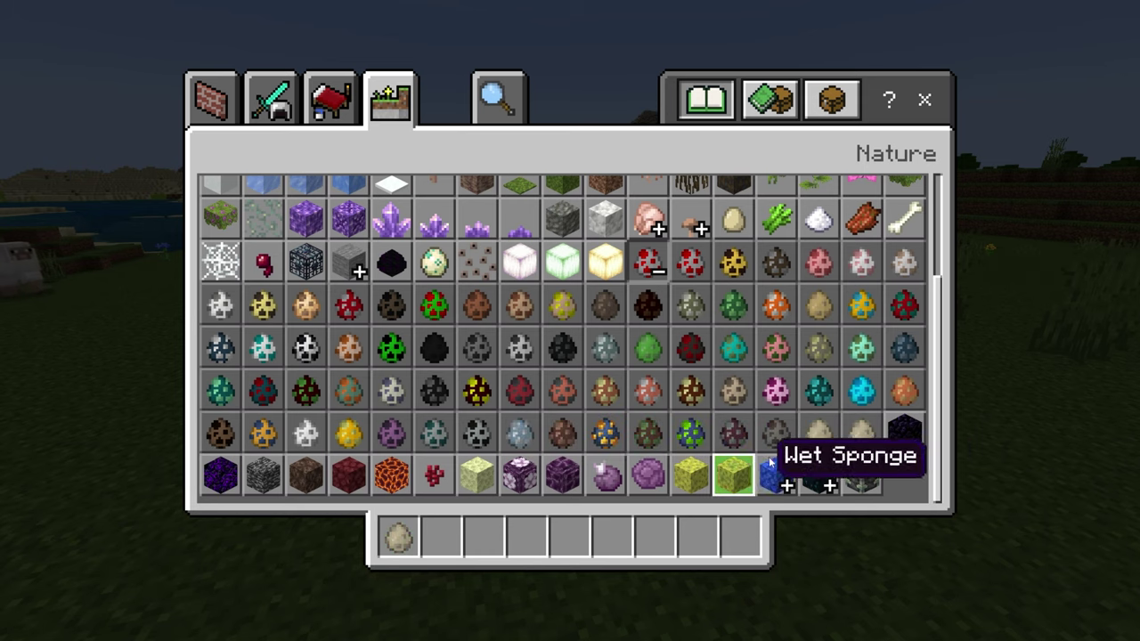
pyautogui.click(442, 535)
pyautogui.press('e')
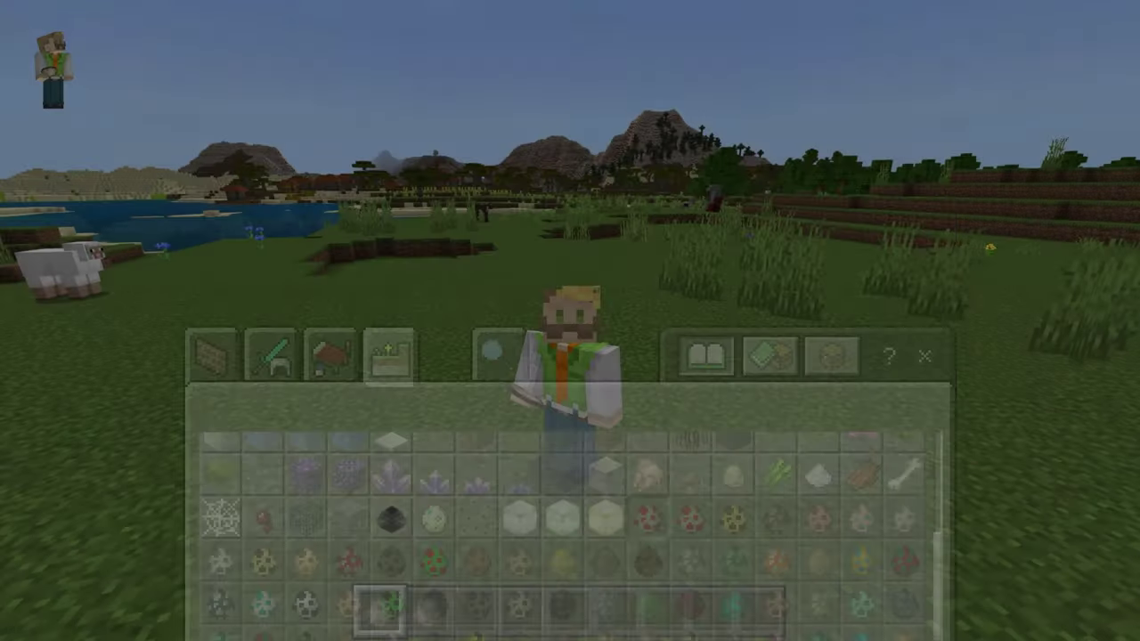
# - Set the camera to the behind-the-player view and spawn a Dinosaur on the grass in front of the character
pyautogui.press('2')
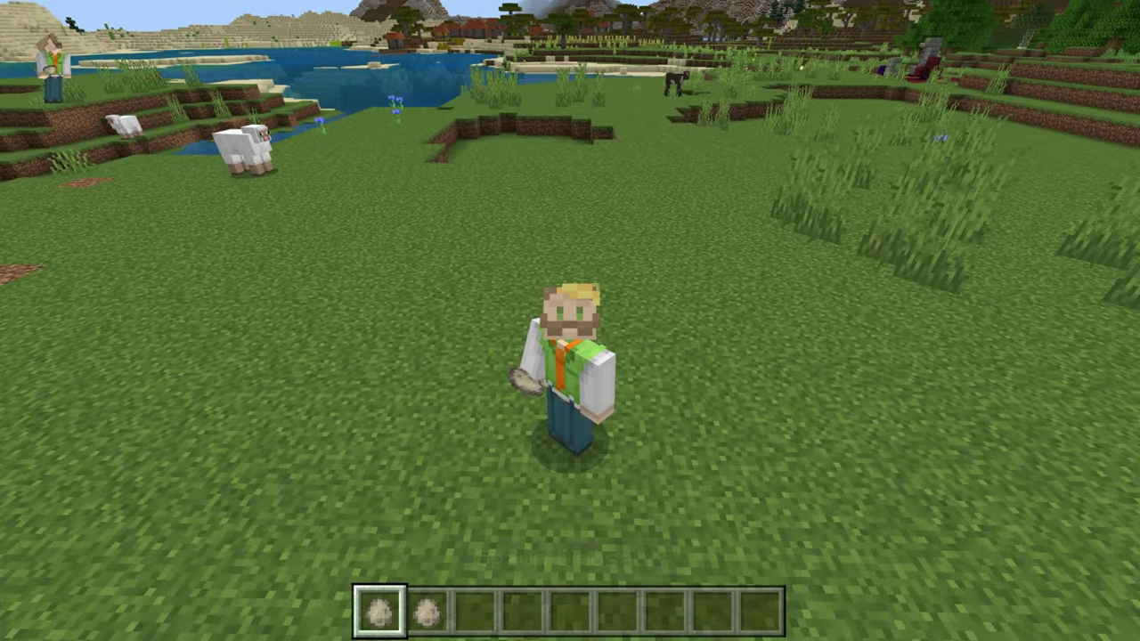
pyautogui.press('F5')
pyautogui.press('F5')
pyautogui.scroll(1, 569, 321)
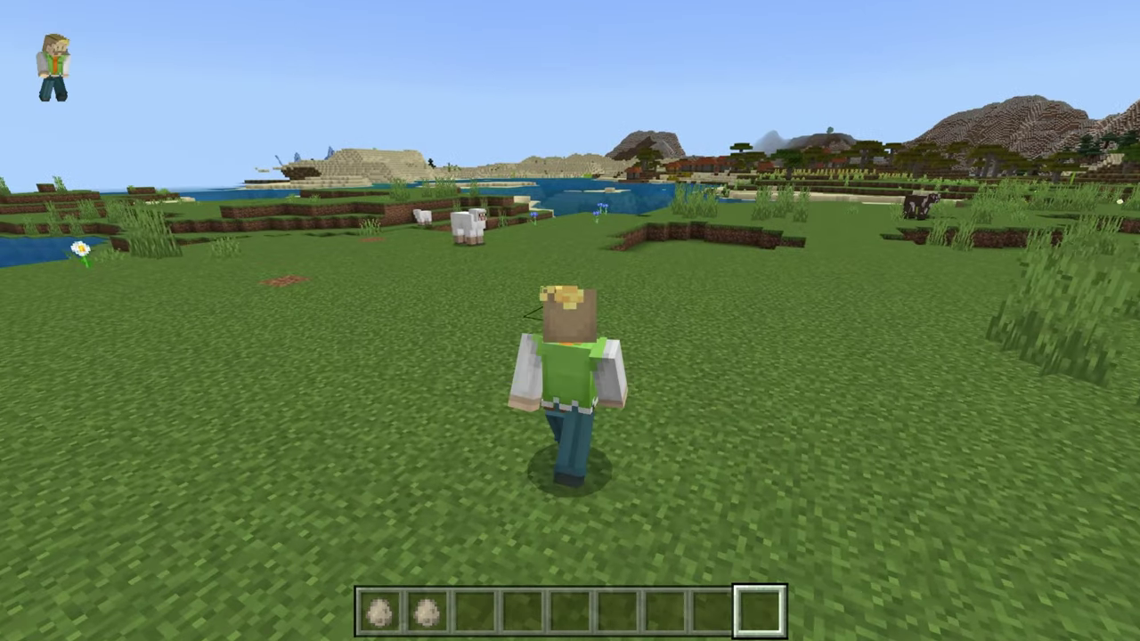
pyautogui.scroll(-1, 570, 321)
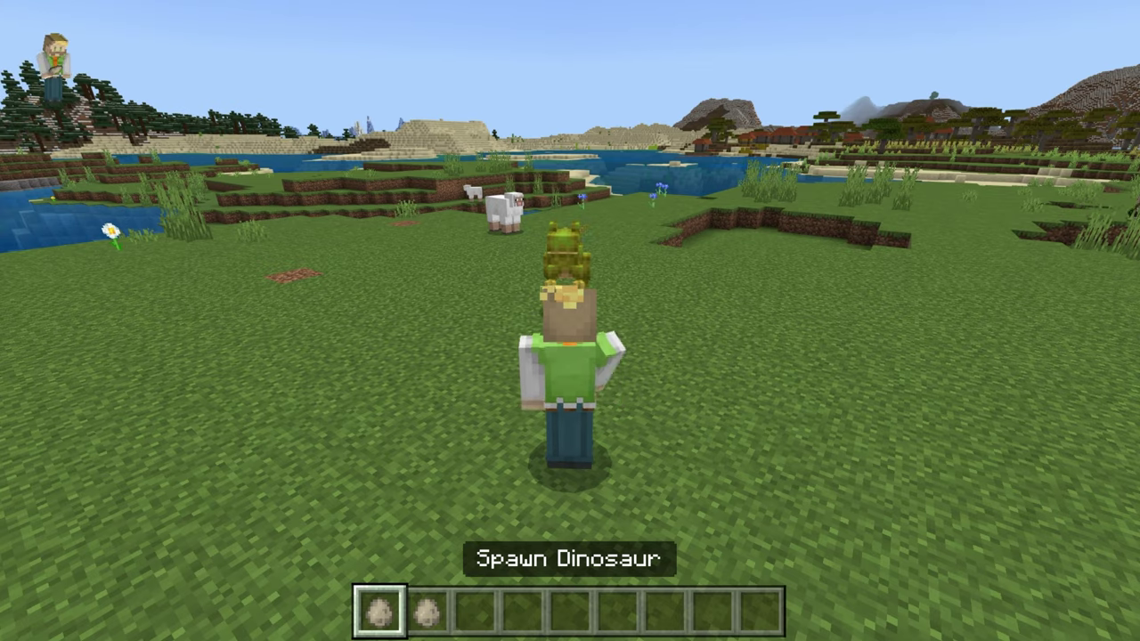
pyautogui.press('s')
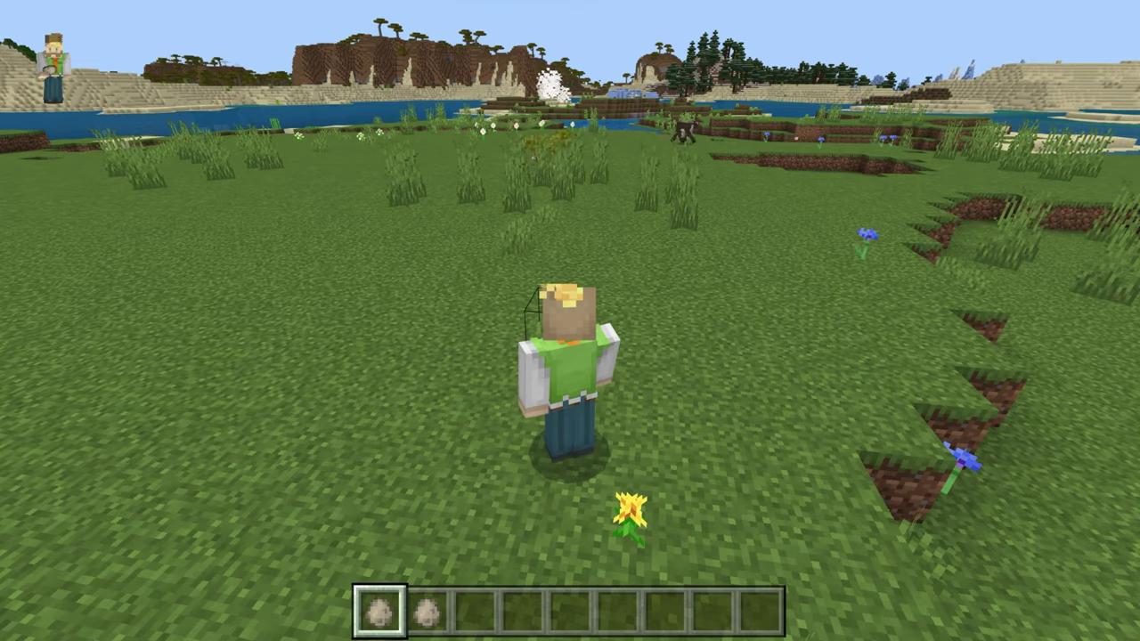
# - Set the player's game mode to survival with the command /gamemode s
pyautogui.press('/')
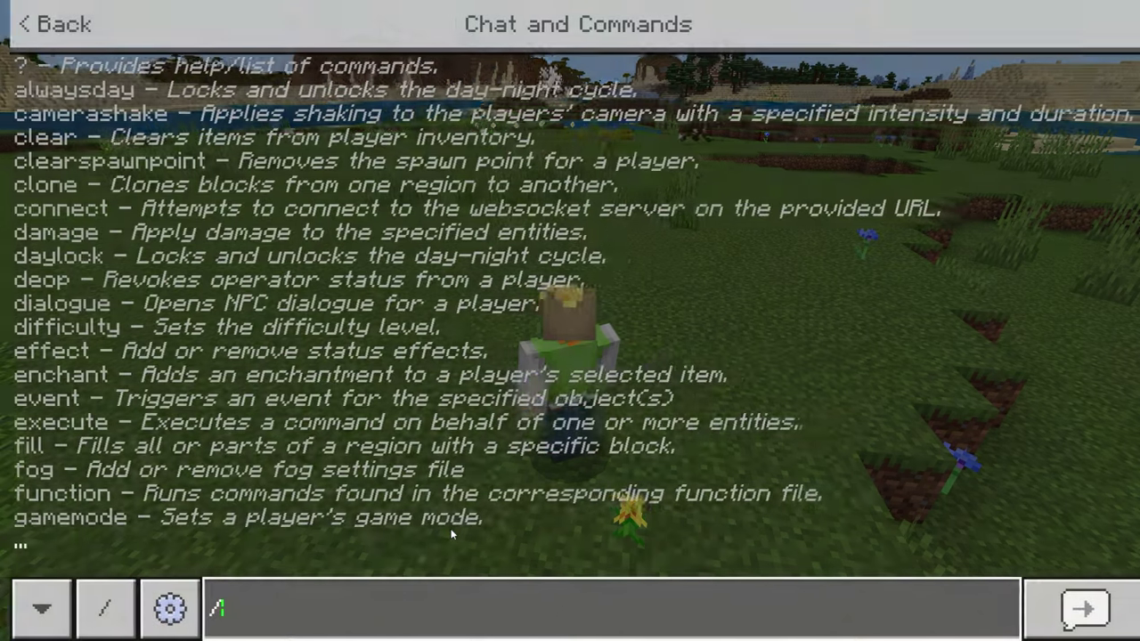
pyautogui.write('gamemode s')
pyautogui.press('Return')
# - Follow the dinosaurs across the grass and into the water to examine how they move and react in survival mode
pyautogui.press('w')
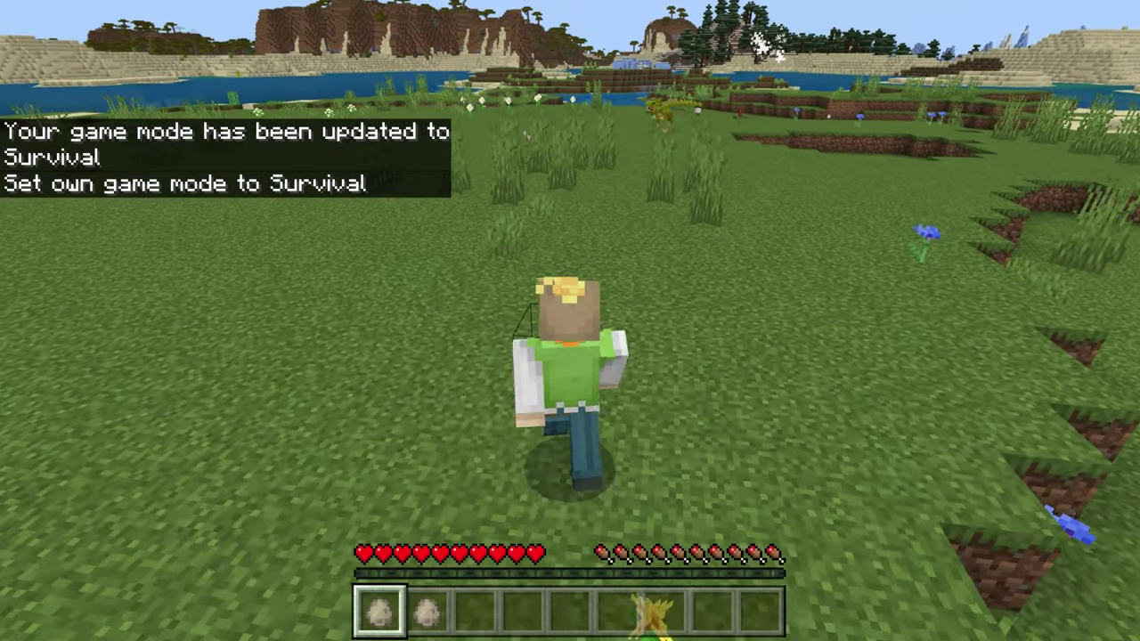
pyautogui.press('2')
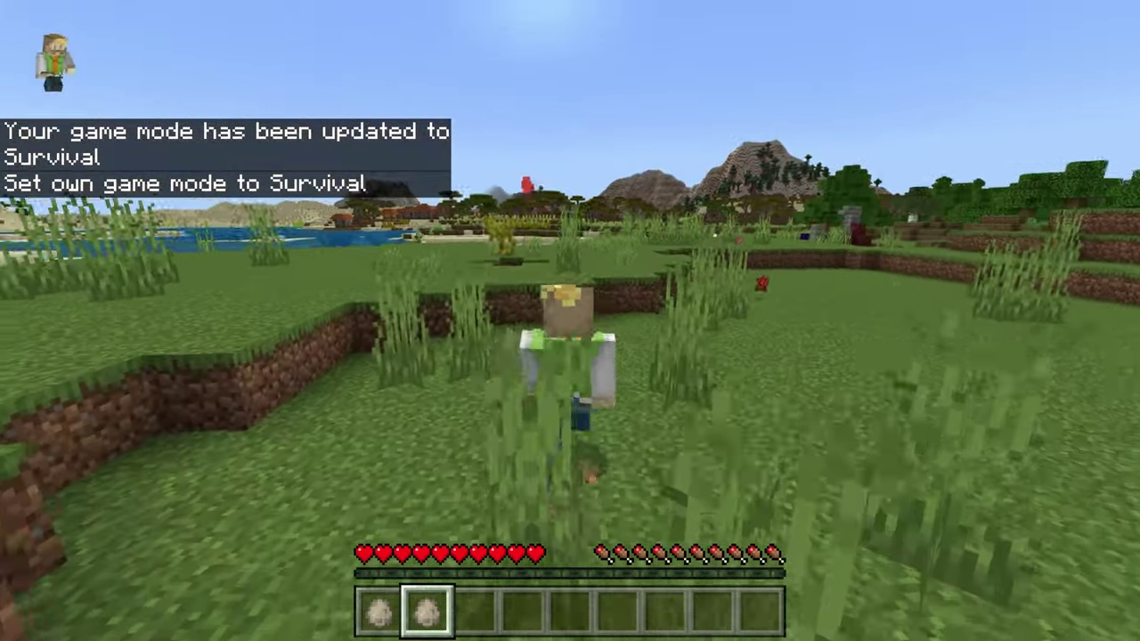
pyautogui.press('w')
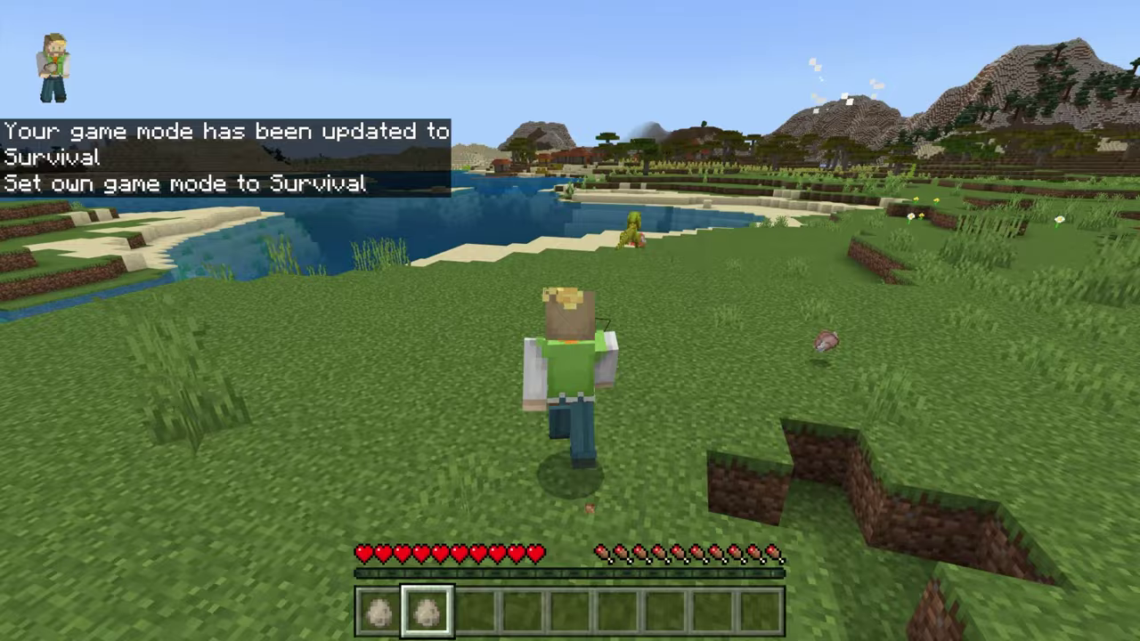
pyautogui.press('w')
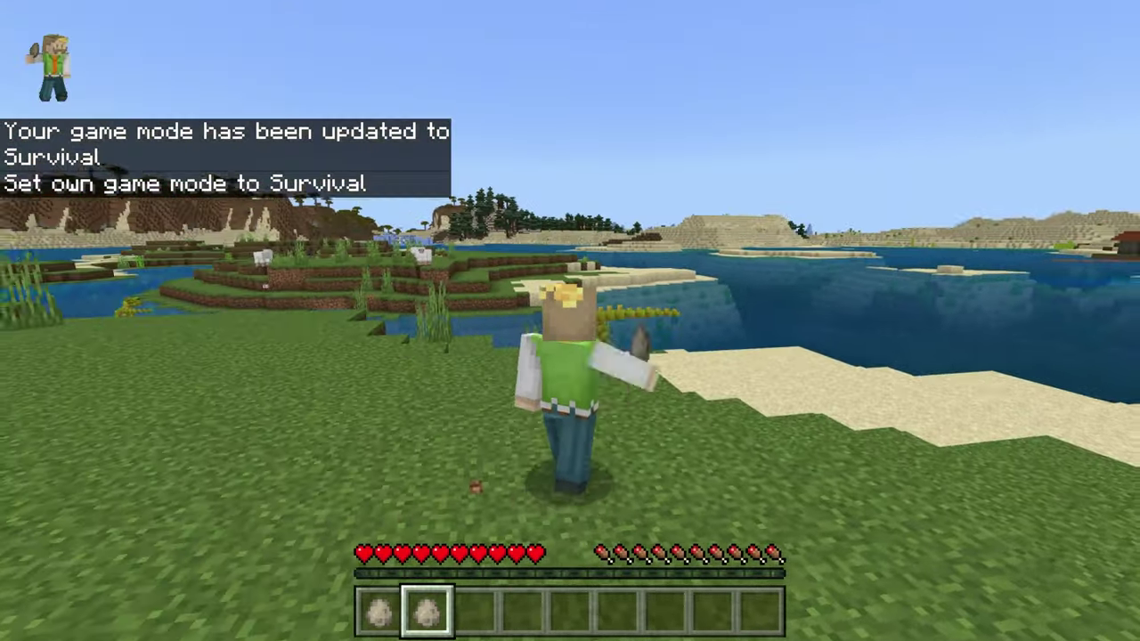
pyautogui.press('3')
pyautogui.press('w')
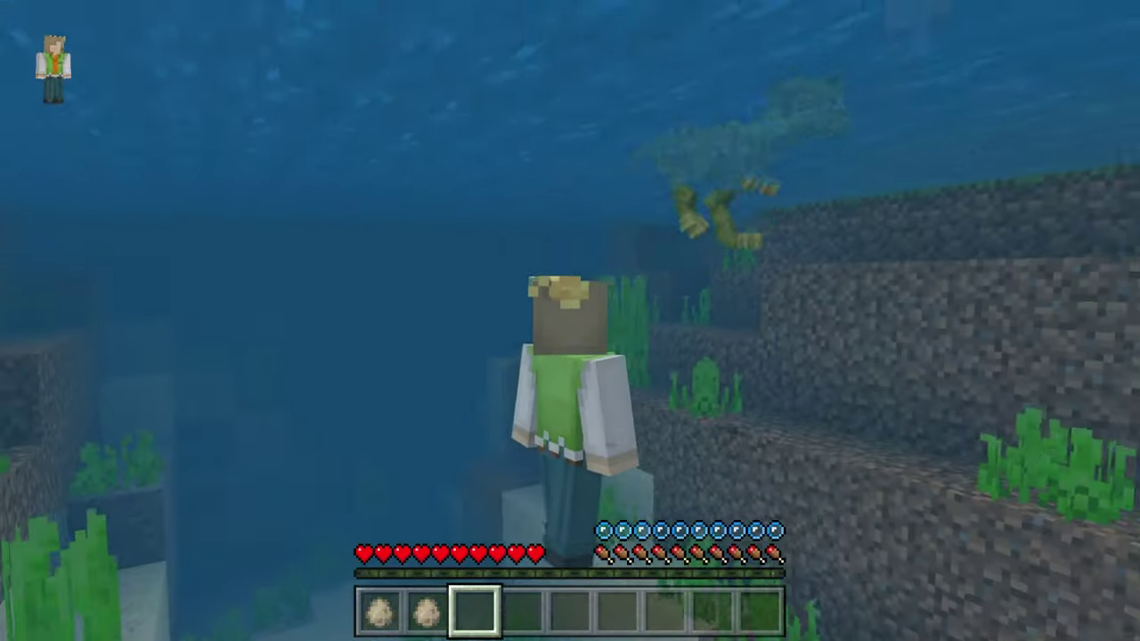
pyautogui.press('w')
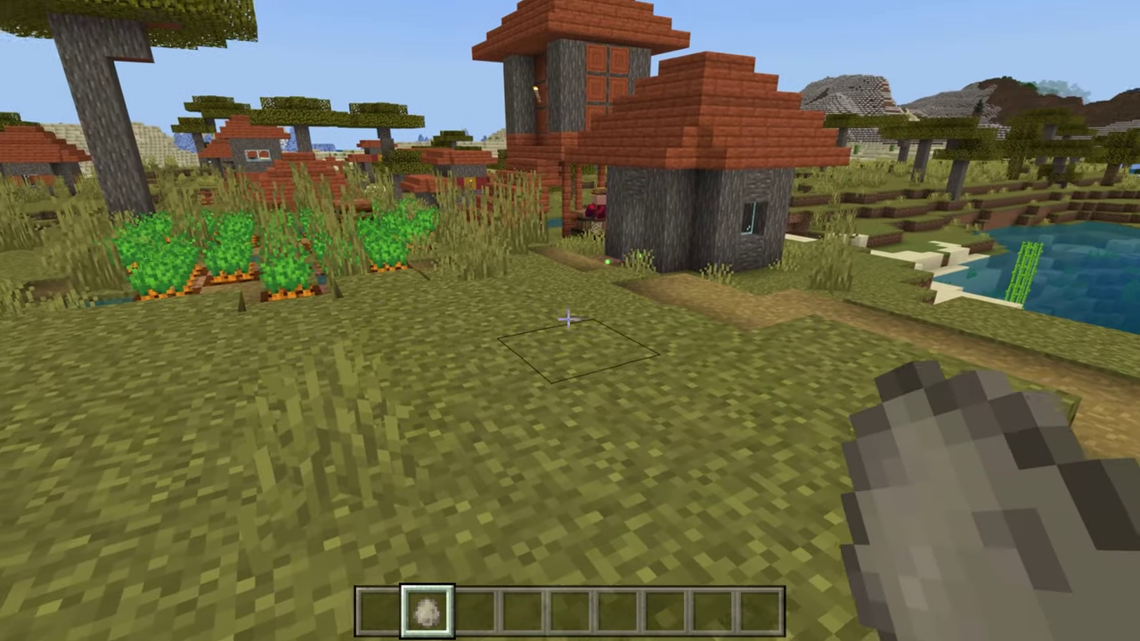
# - Spawn a Hostile Dinosaur on the grass beside the village and follow it along the lakeshore
pyautogui.rightClick(569, 319)
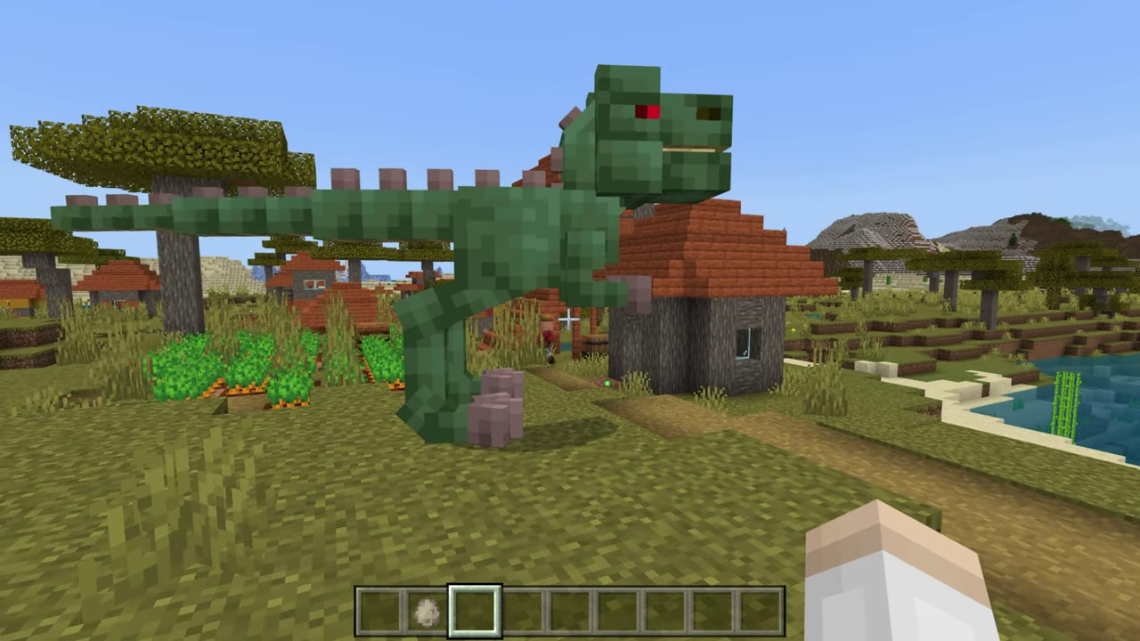
pyautogui.press('w')
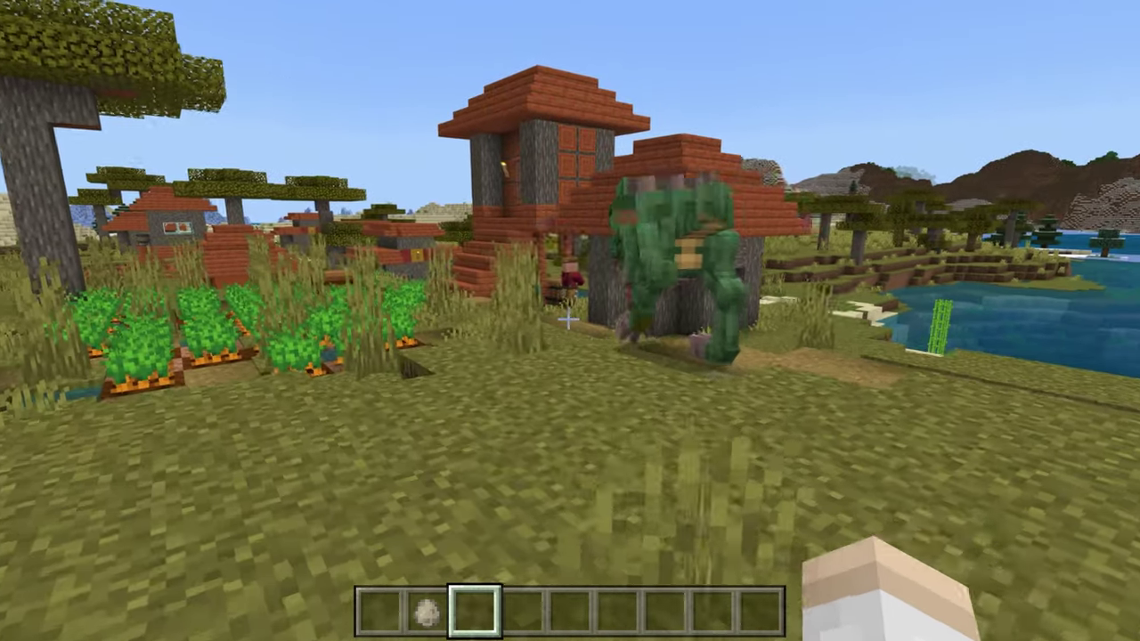
pyautogui.press('a')
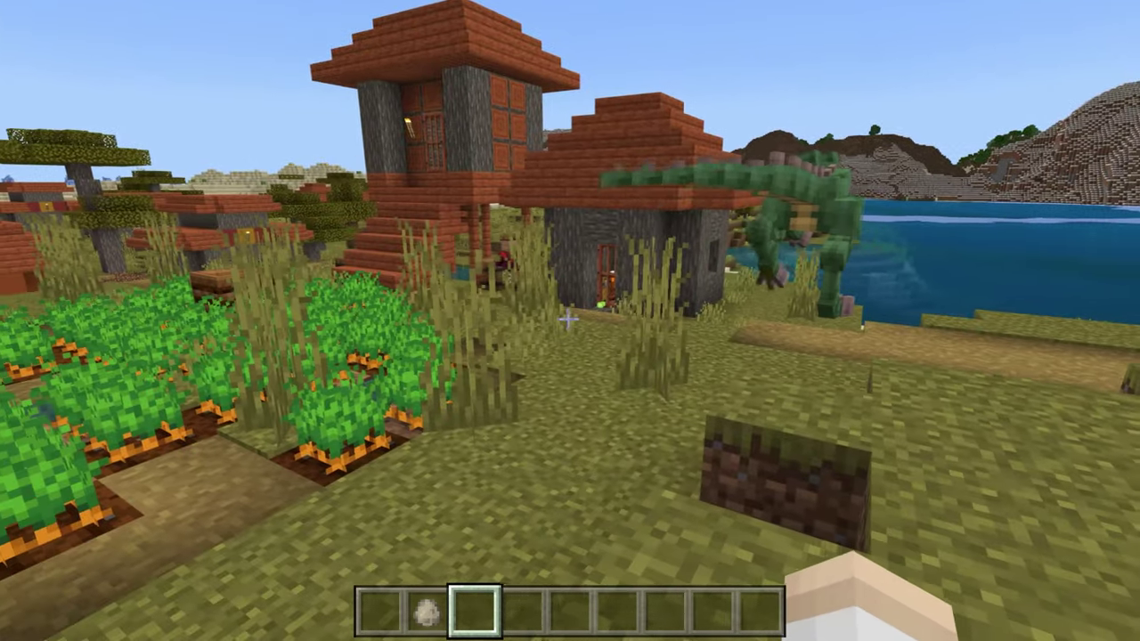
pyautogui.press('w')
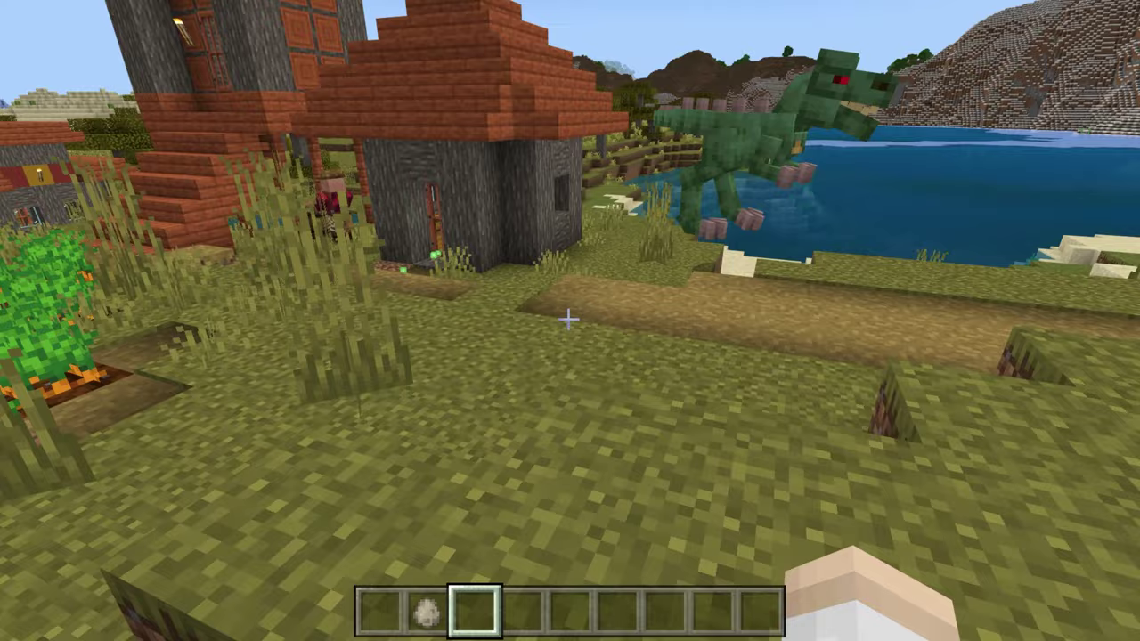
pyautogui.press('w')
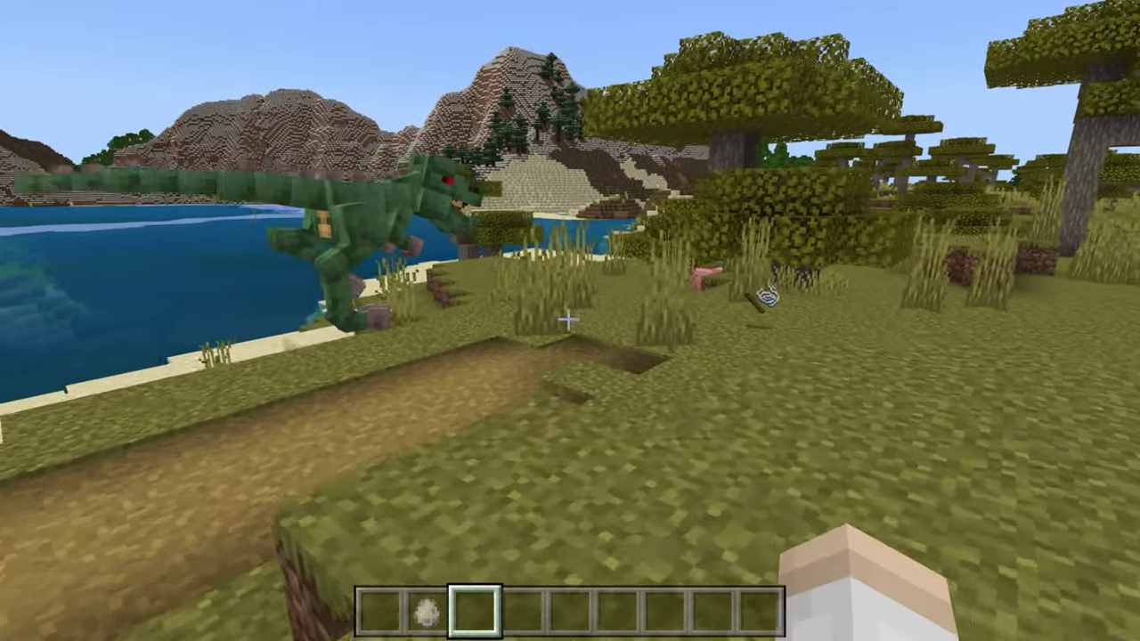
pyautogui.press('w')
# - Examine how the group of hostile dinosaurs moves around the village's crop fields and houses
pyautogui.press('a')
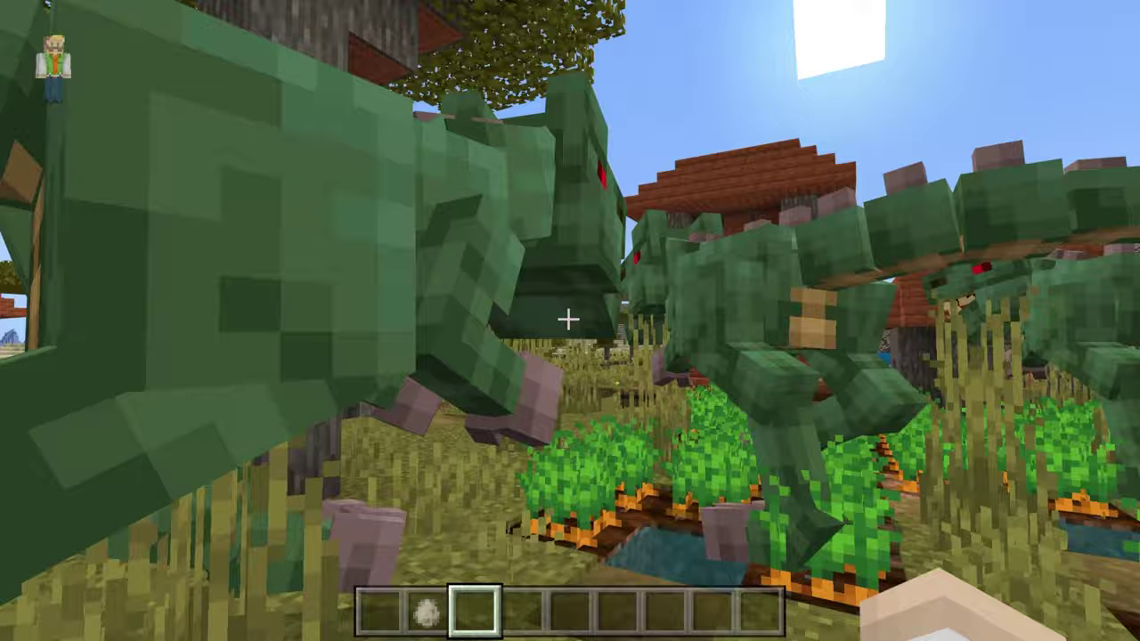
pyautogui.press('s')
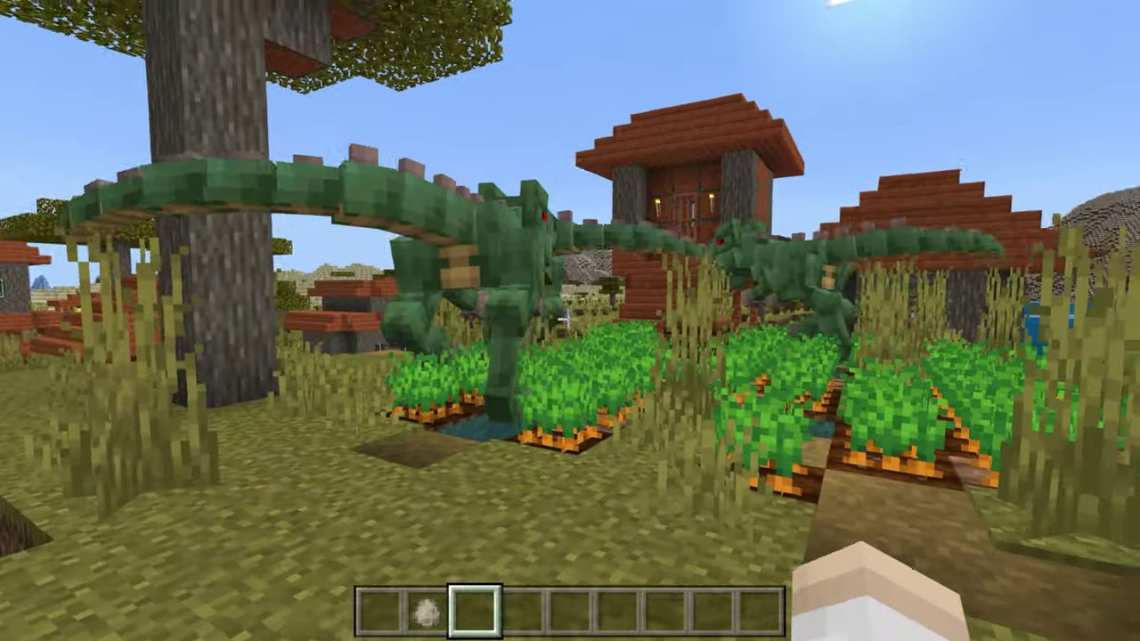
pyautogui.press('w')
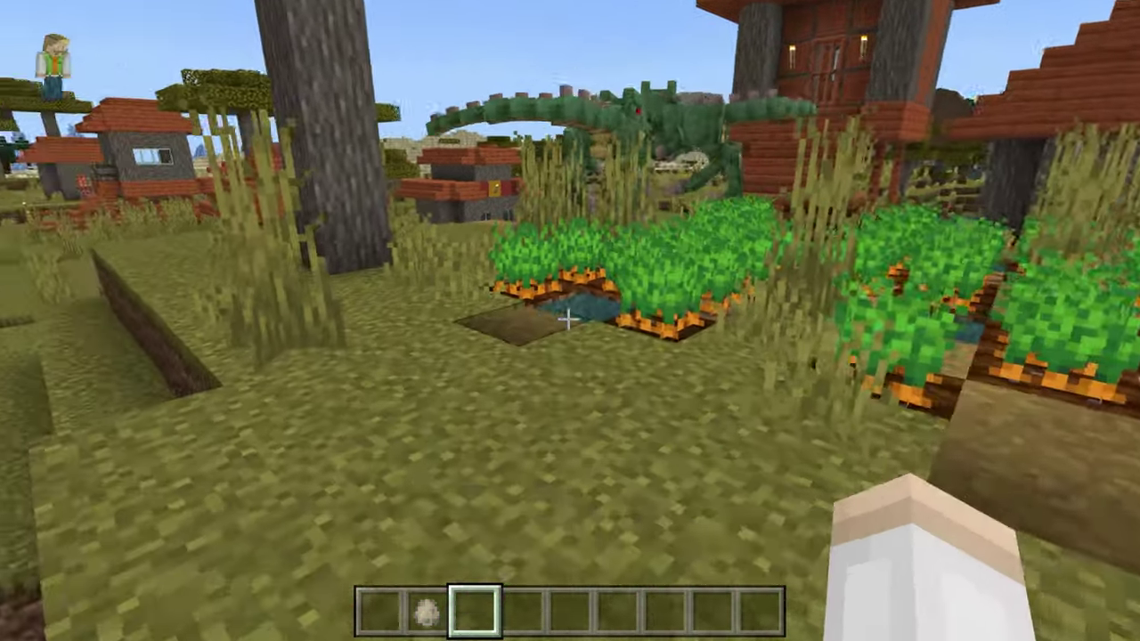
pyautogui.press('w')
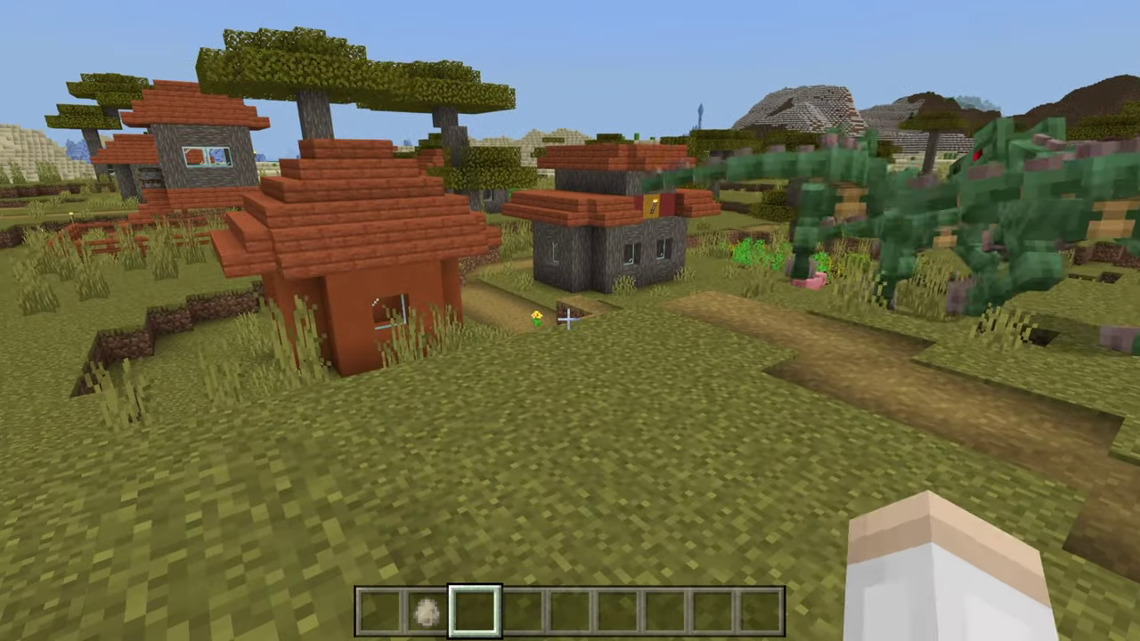
# - Add the Spawn Dinosaur egg to the first hotbar slot, select it and switch the camera to first person
pyautogui.press('e')
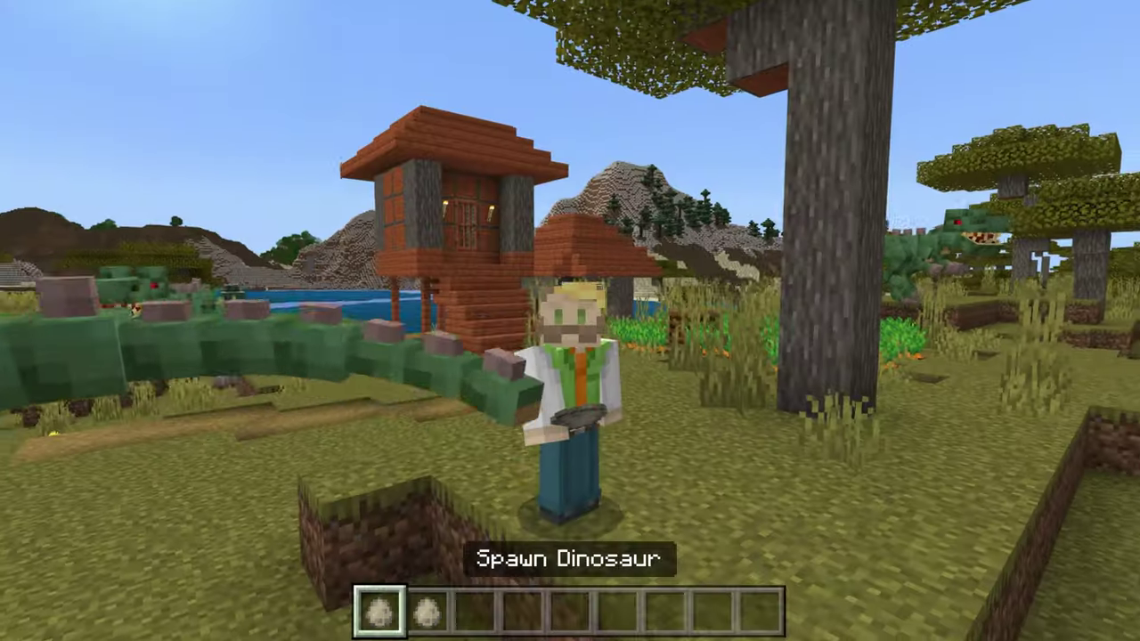
pyautogui.press('2')
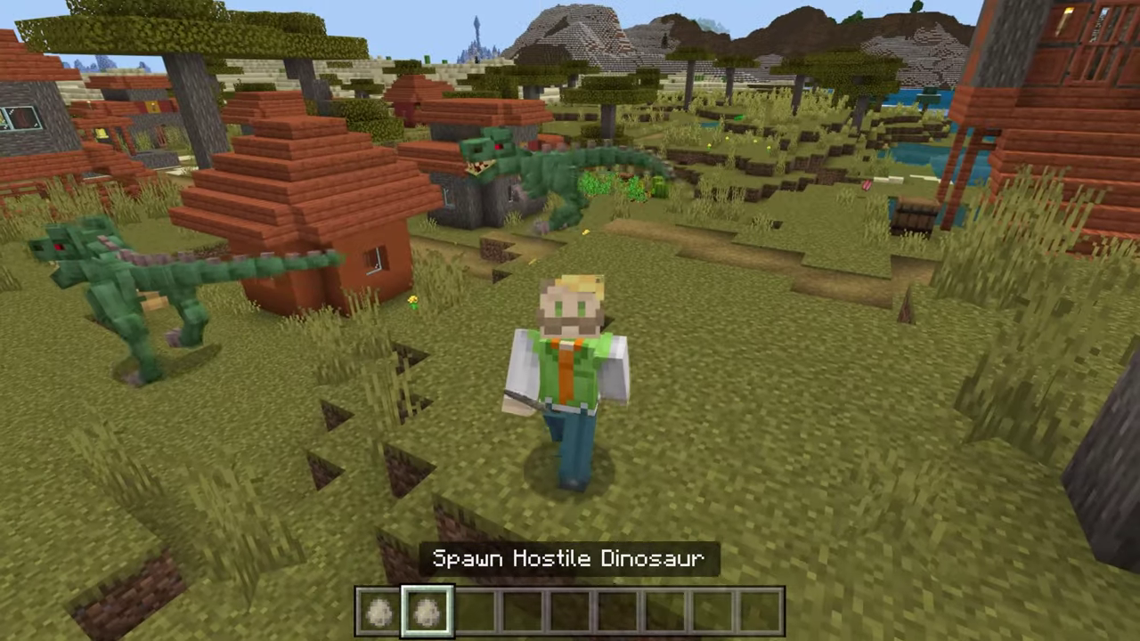
pyautogui.press('3')
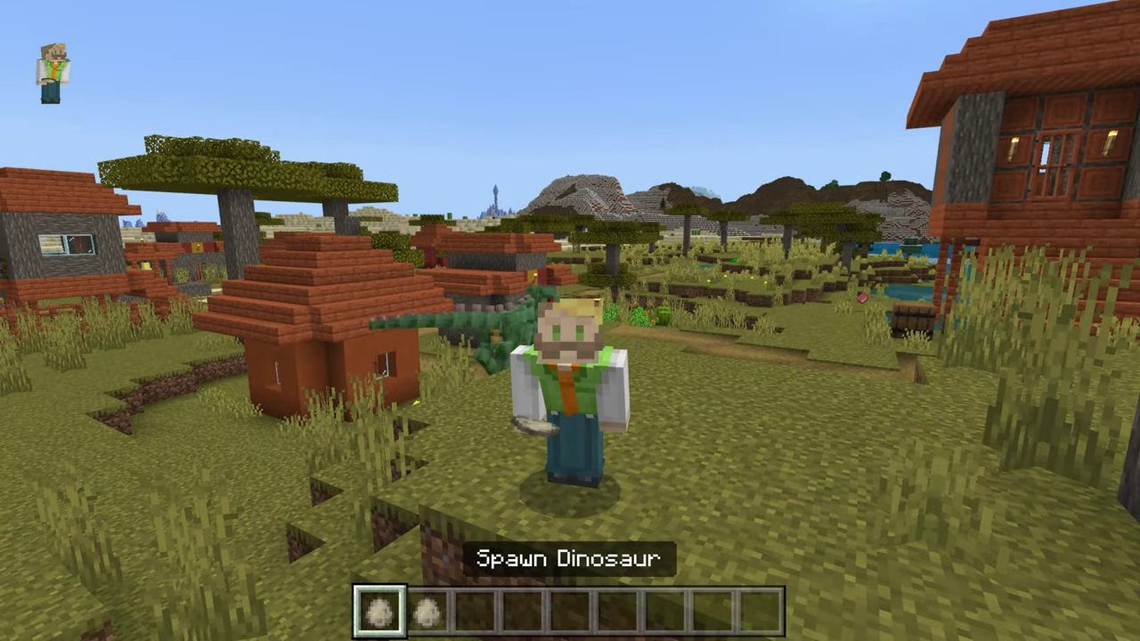
pyautogui.press('F5')
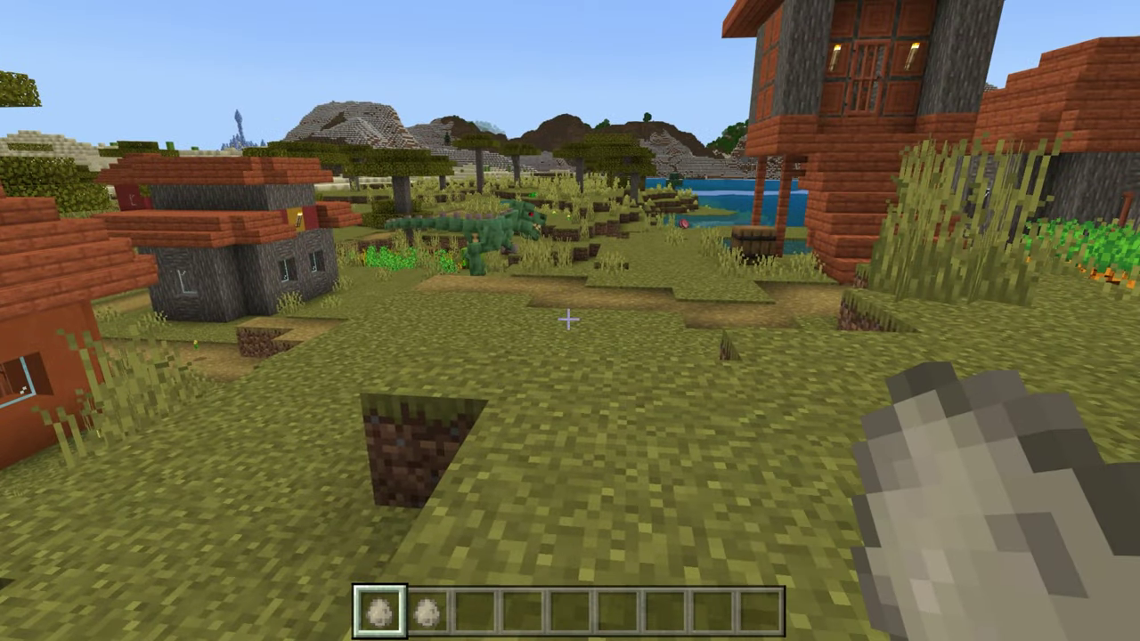
# - Spawn a Dinosaur in the village near the hostile ones and walk around to observe how they behave together
pyautogui.rightClick(568, 319)
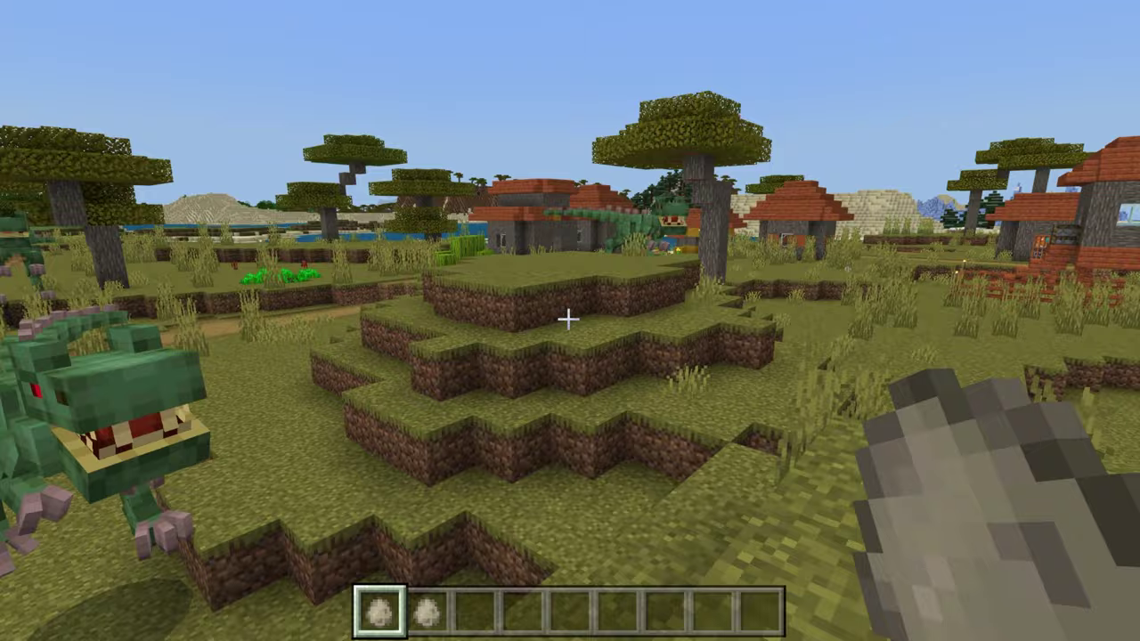
pyautogui.press('s')
pyautogui.press('d')
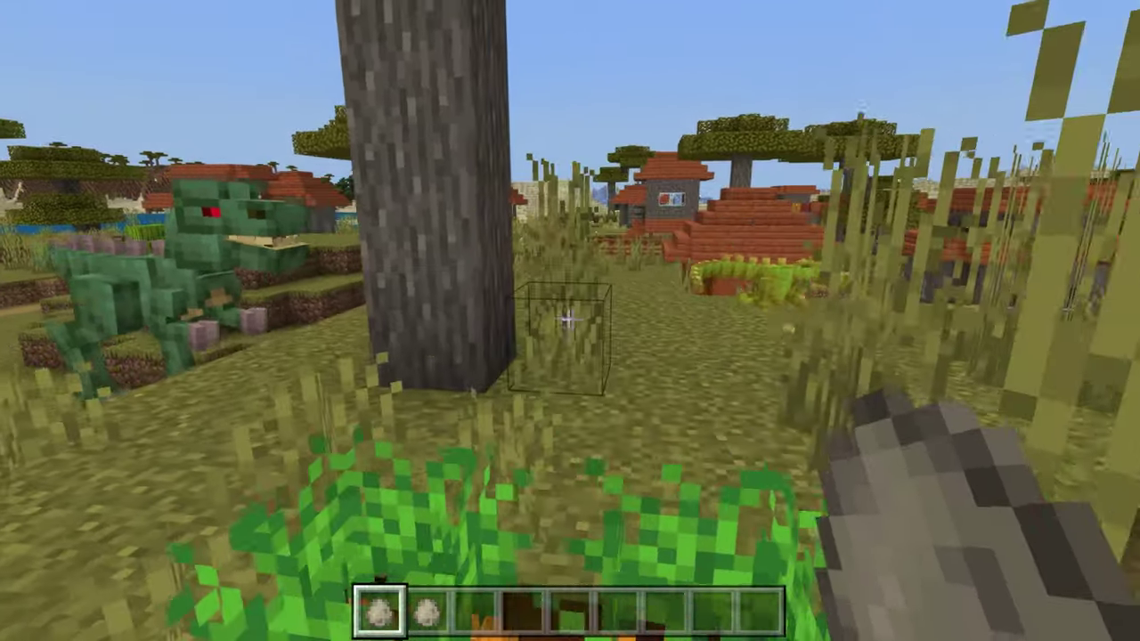
pyautogui.press('w')
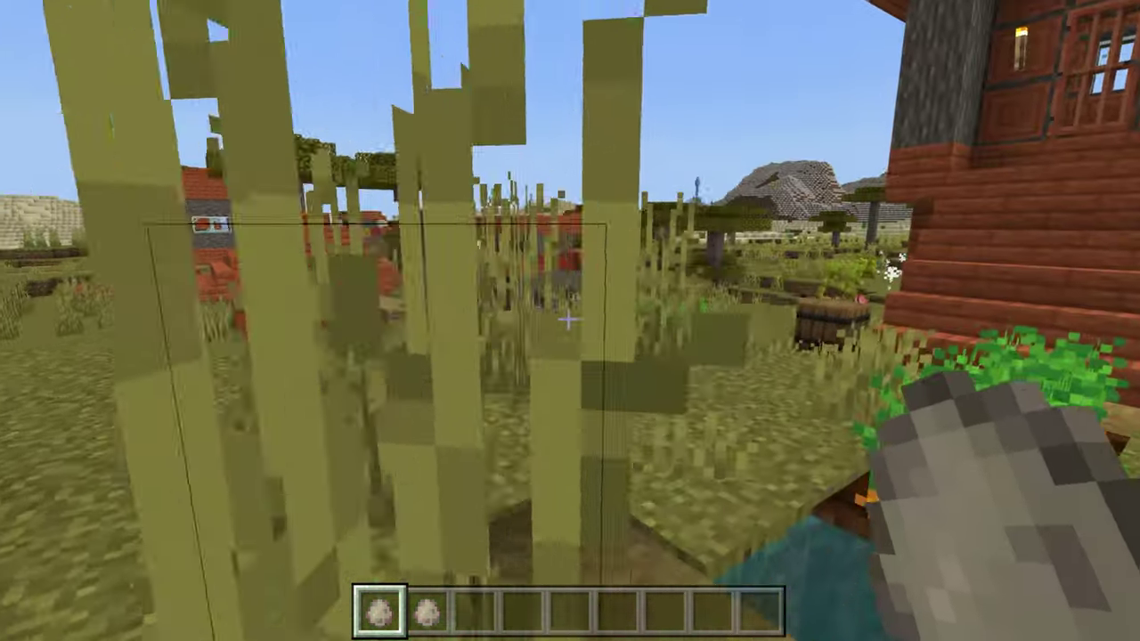